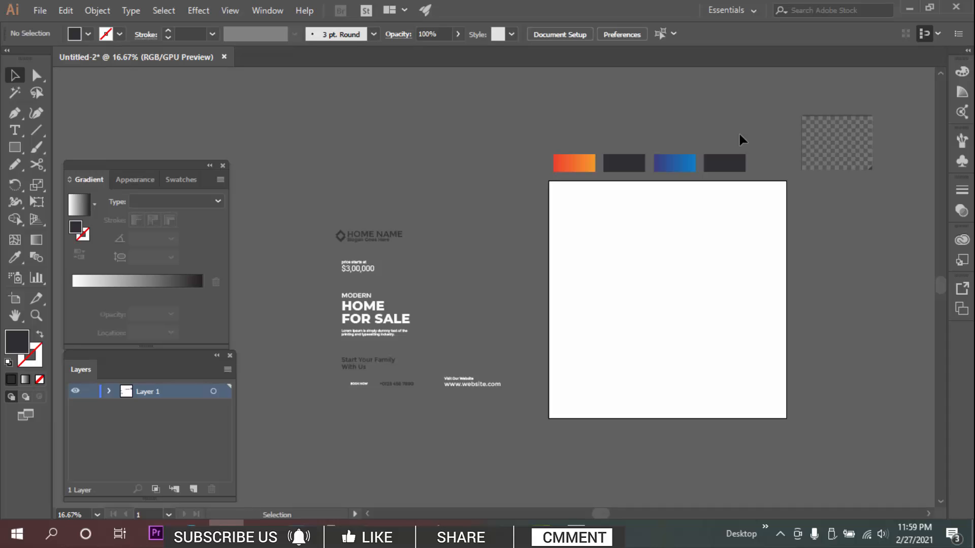
Create a 2000 px by 2000 px rectangle with the Rectangle tool
left_click_drag(736, 129, 692, 136)
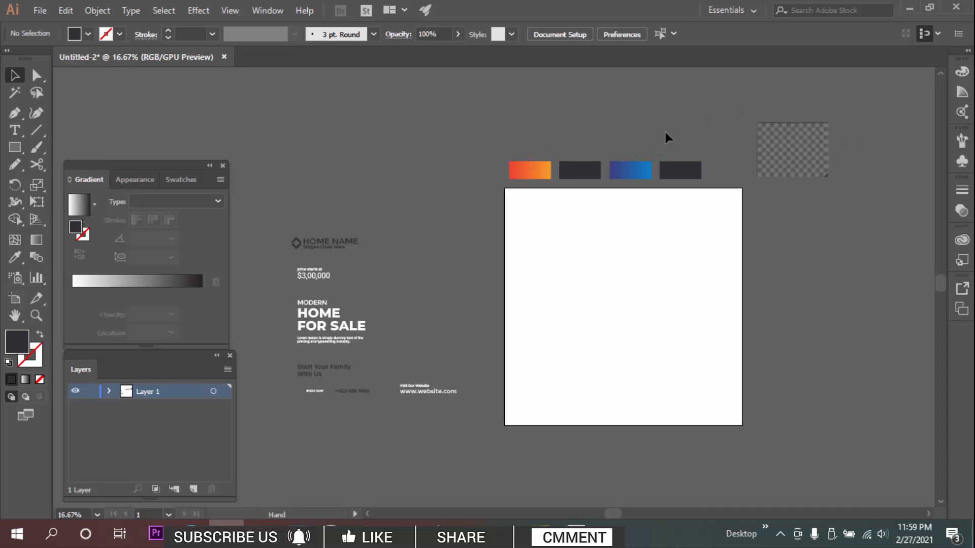
left_click(12, 149)
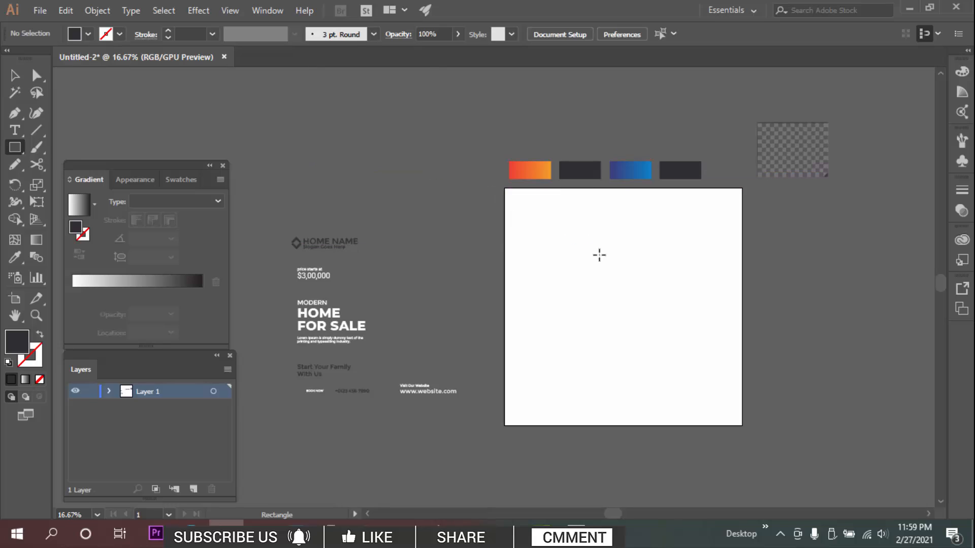
left_click(621, 261)
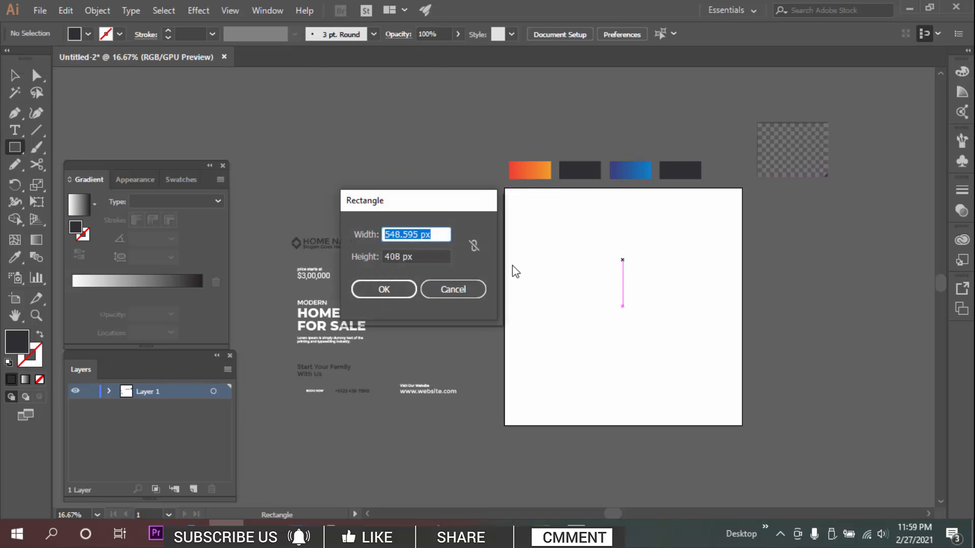
type("2000")
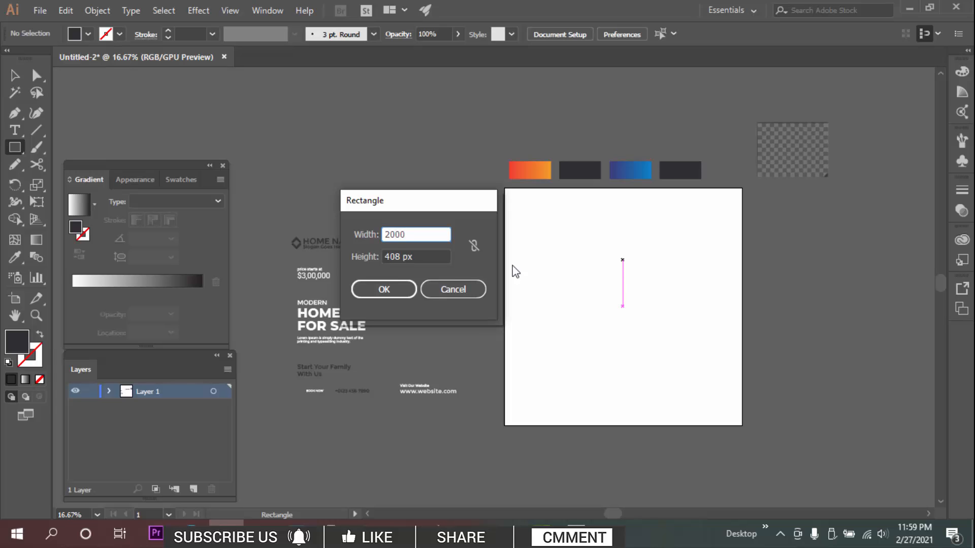
key("Tab")
type("2000")
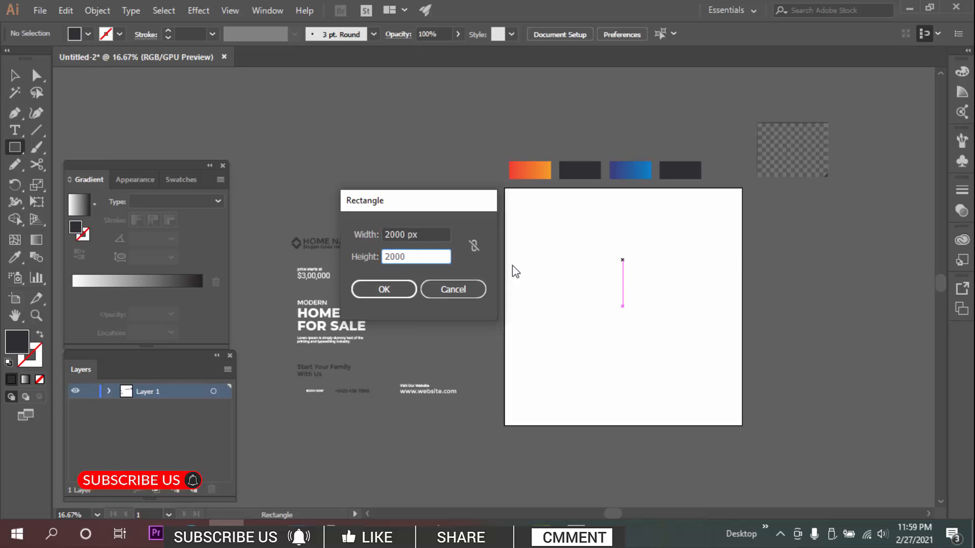
key("Return")
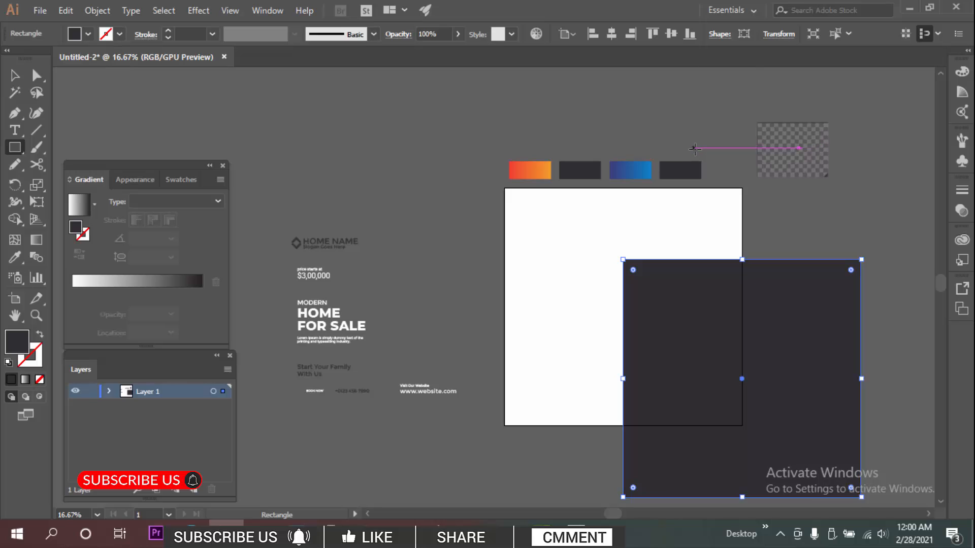
Change the square's fill colour to light grey #f2f2f2
double_click(13, 341)
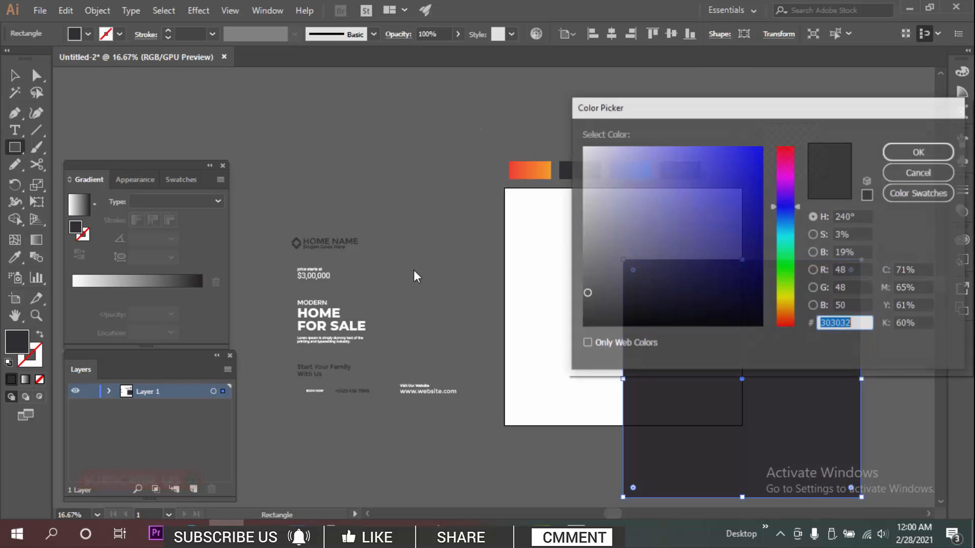
left_click_drag(584, 155, 576, 154)
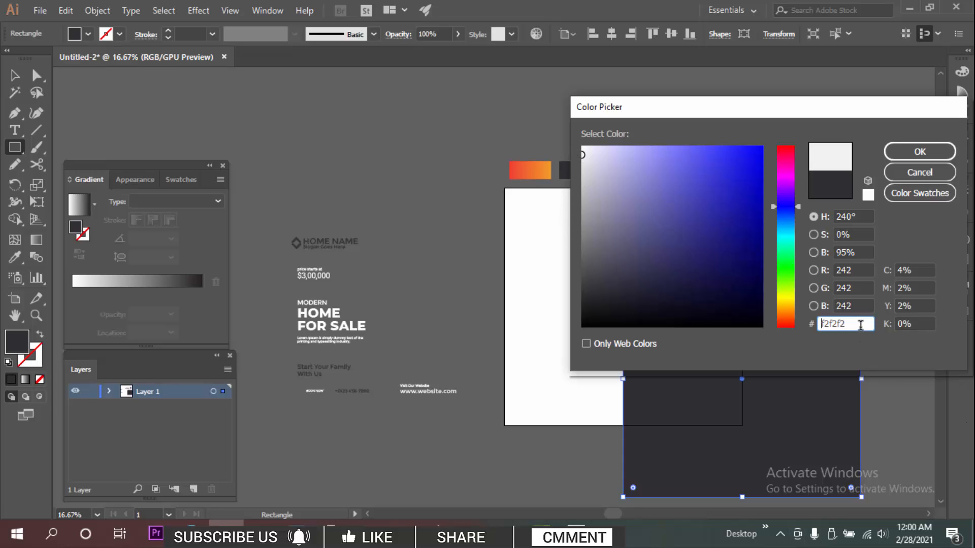
left_click(902, 151)
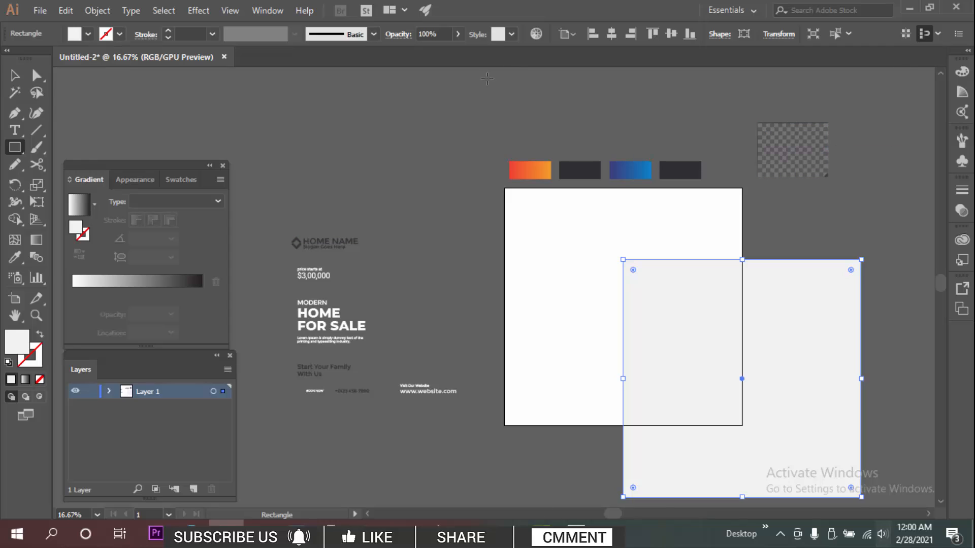
Align the grey square to the artboard, centred both horizontally and vertically
left_click(15, 75)
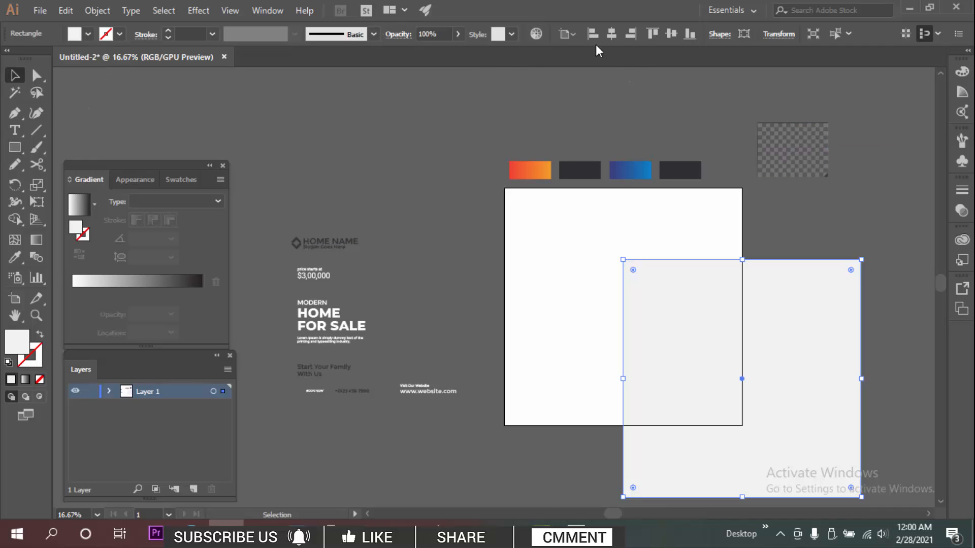
left_click(567, 33)
left_click(595, 78)
left_click(611, 34)
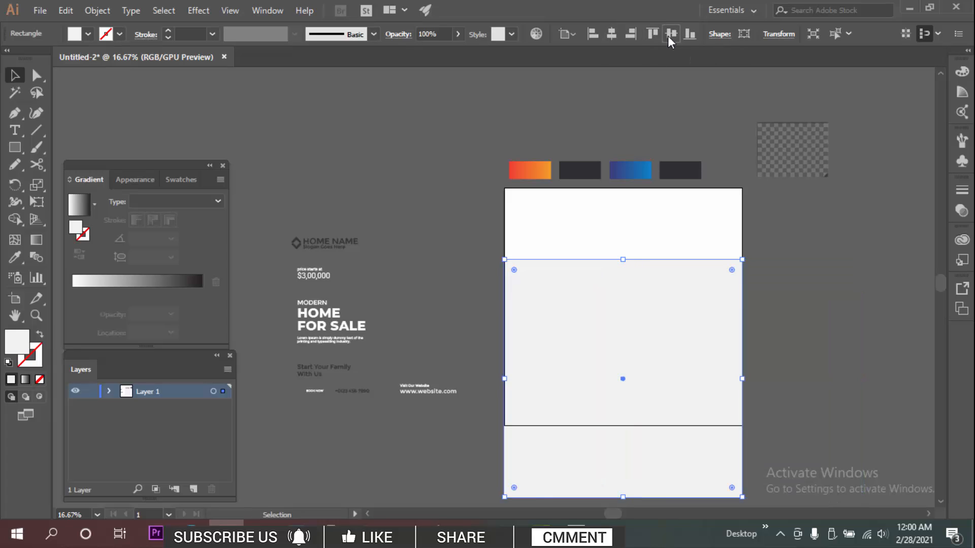
left_click(670, 34)
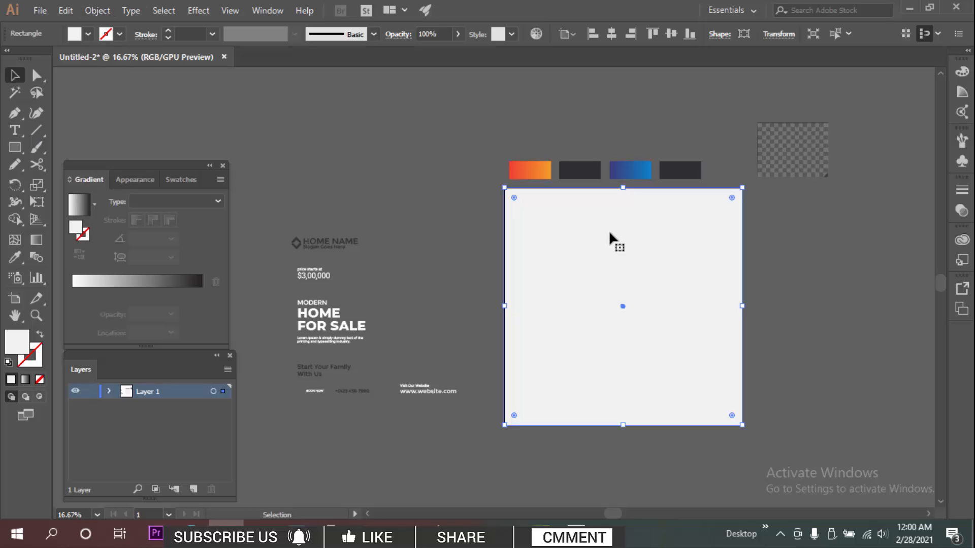
Lock the grey background square
left_click(97, 10)
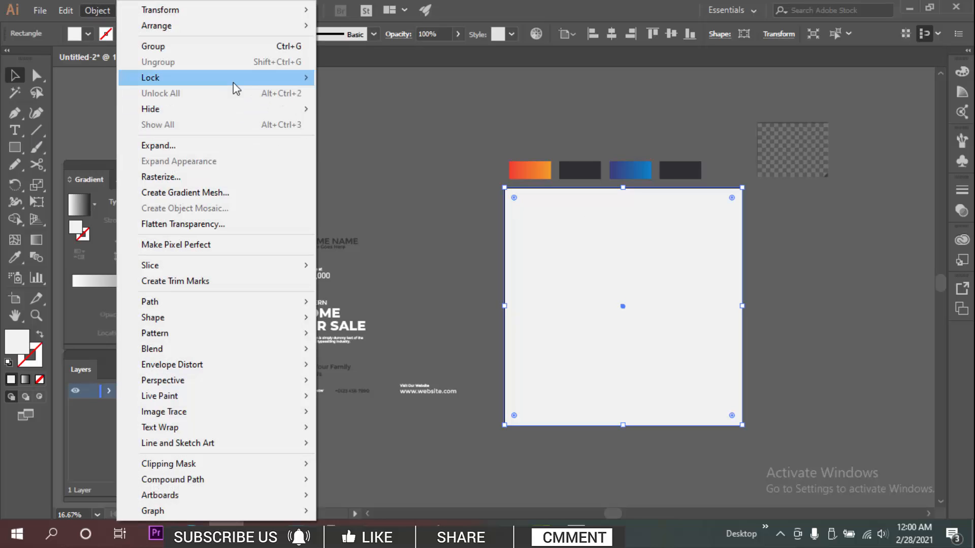
mouse_move(233, 80)
left_click(352, 76)
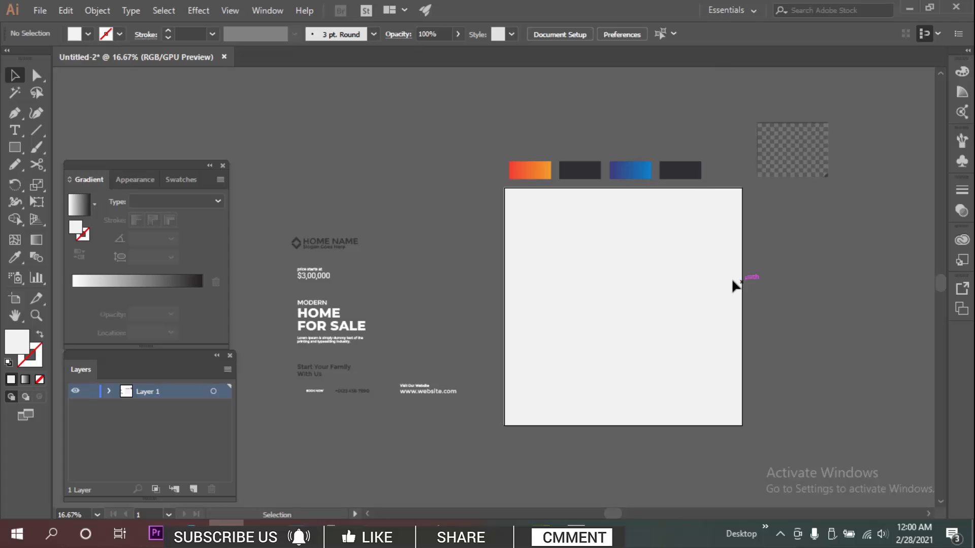
Draw a closed five-point polygon with the Pen tool along the artboard's right edge, with an upper side about 739 px long pointing left
left_click_drag(731, 278, 658, 258)
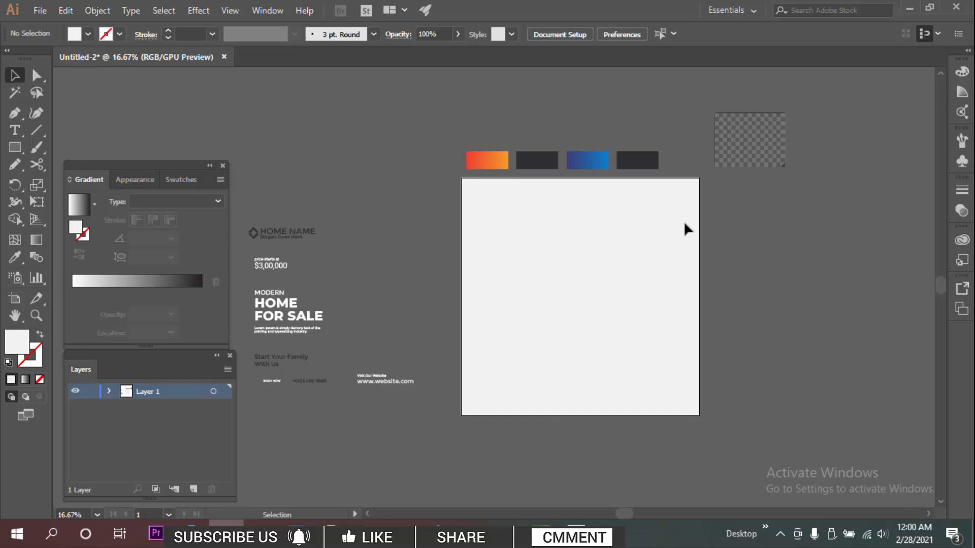
left_click(16, 113)
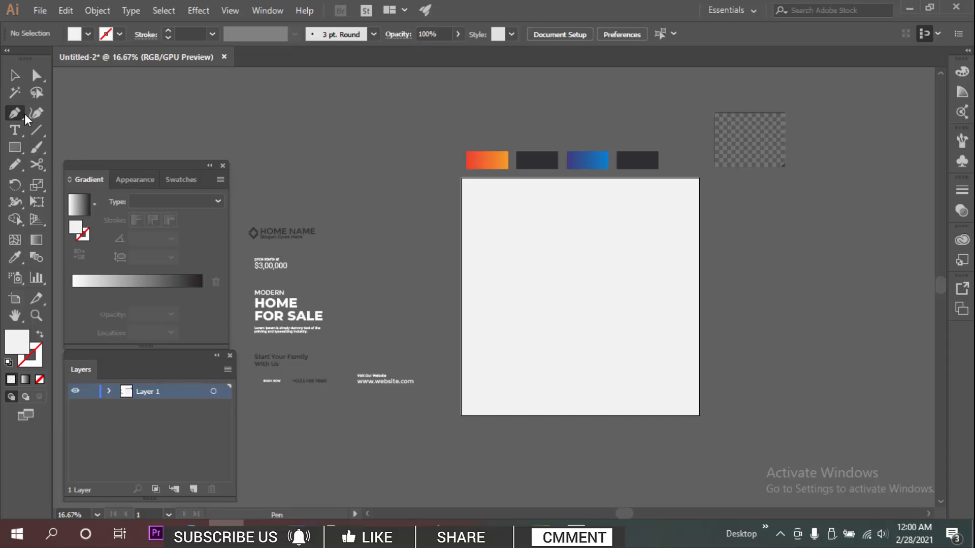
left_click_drag(693, 206, 661, 169)
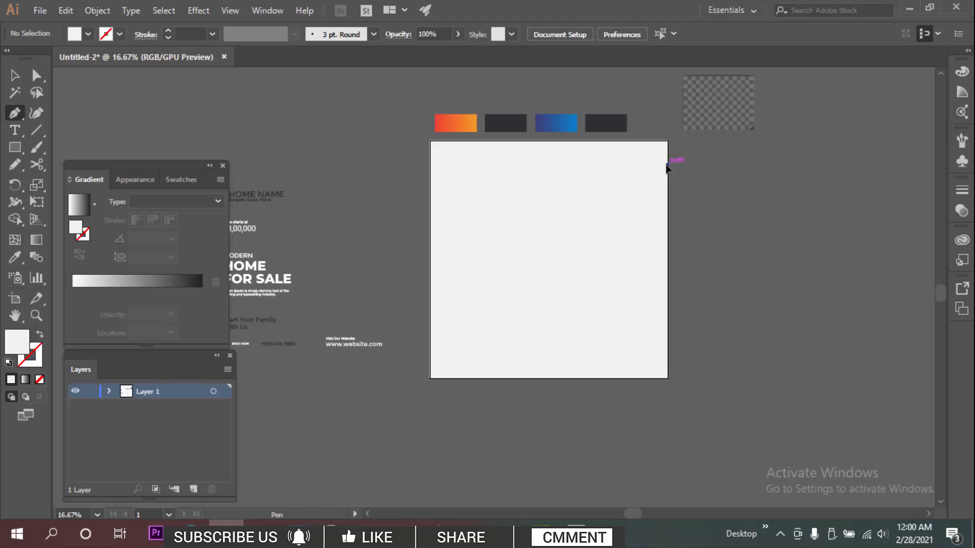
left_click(667, 164)
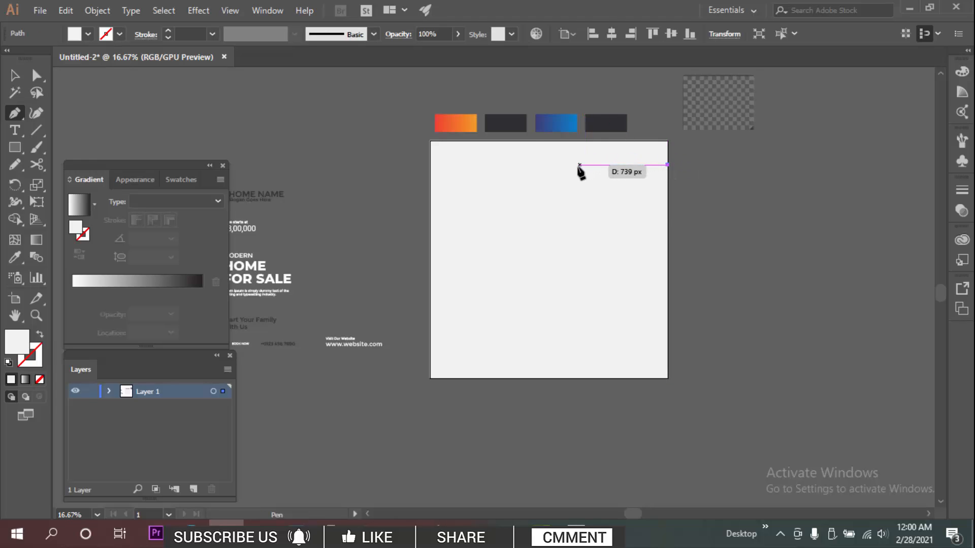
left_click(579, 165)
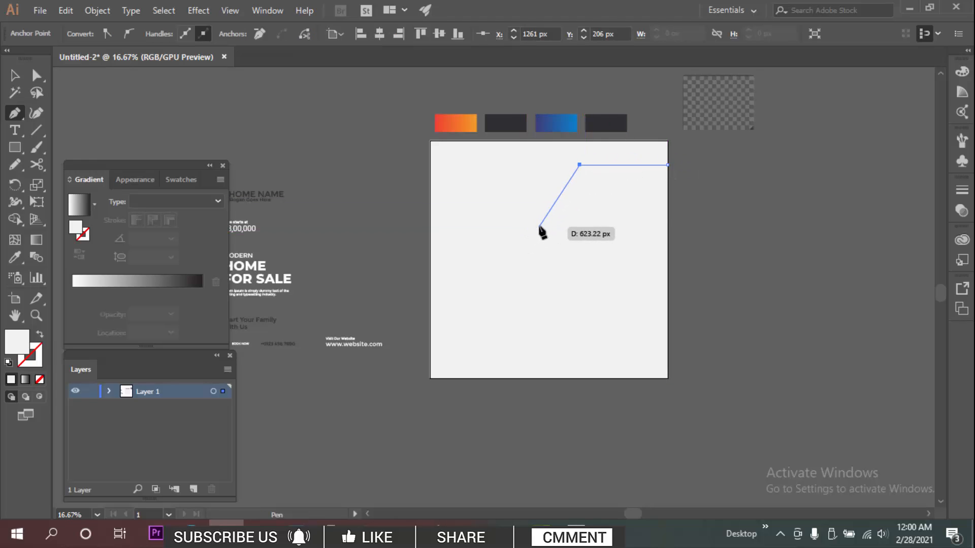
left_click(535, 226)
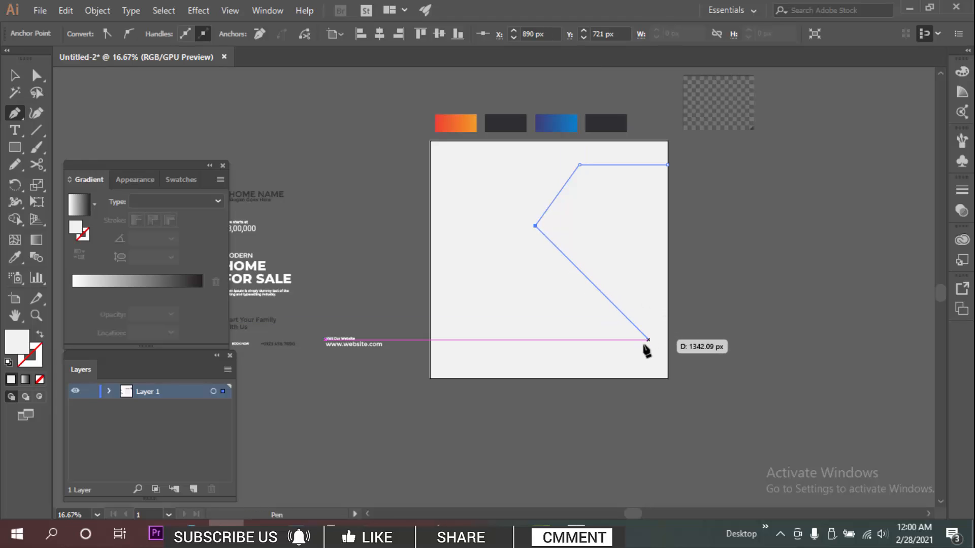
left_click(599, 344)
left_click(667, 345)
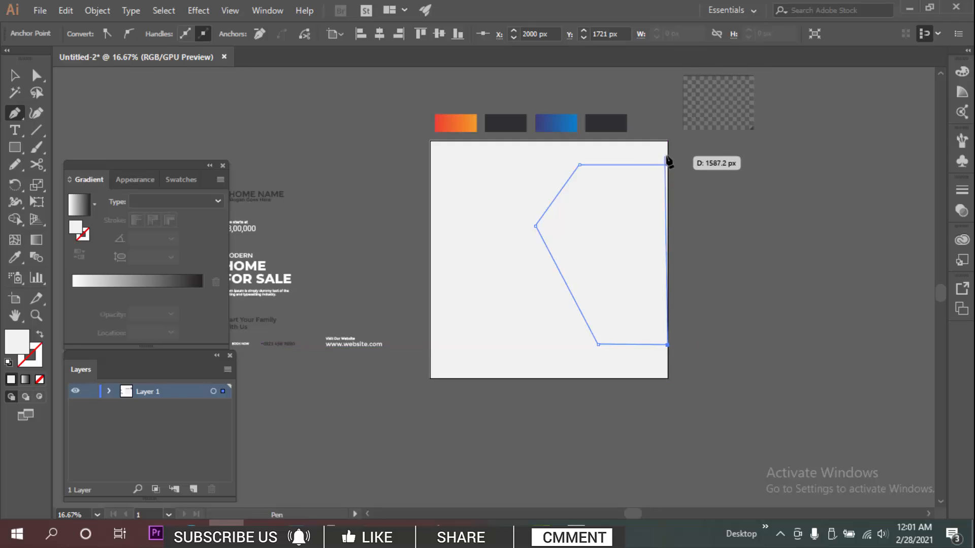
left_click(668, 165)
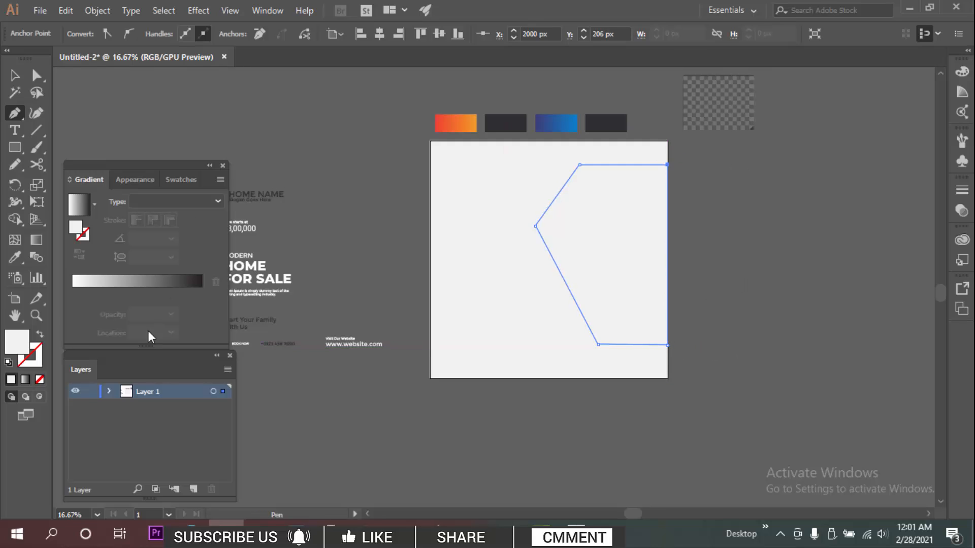
Fill the five-point polygon with blue #3636f2 and deselect it
double_click(22, 343)
type("3636f2")
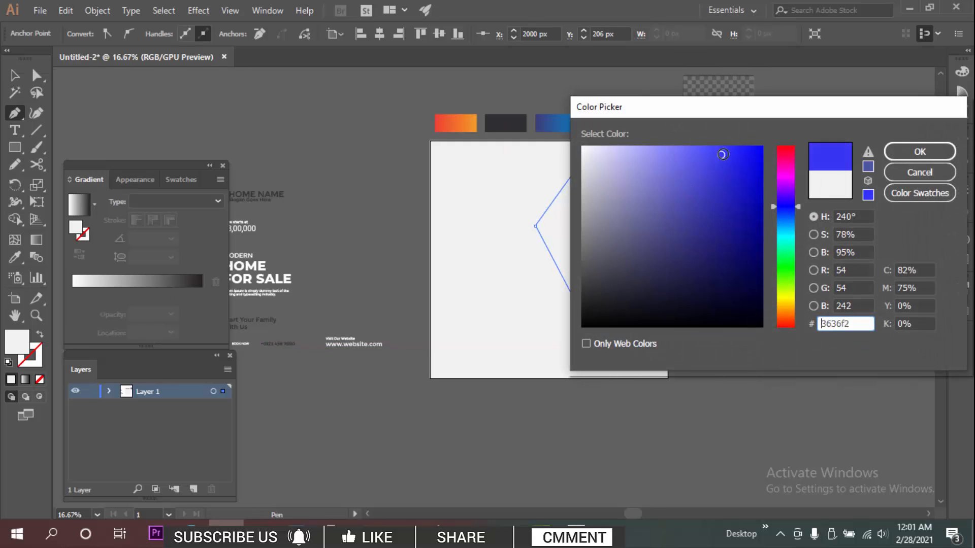
left_click(893, 155)
key("v")
left_click(747, 181)
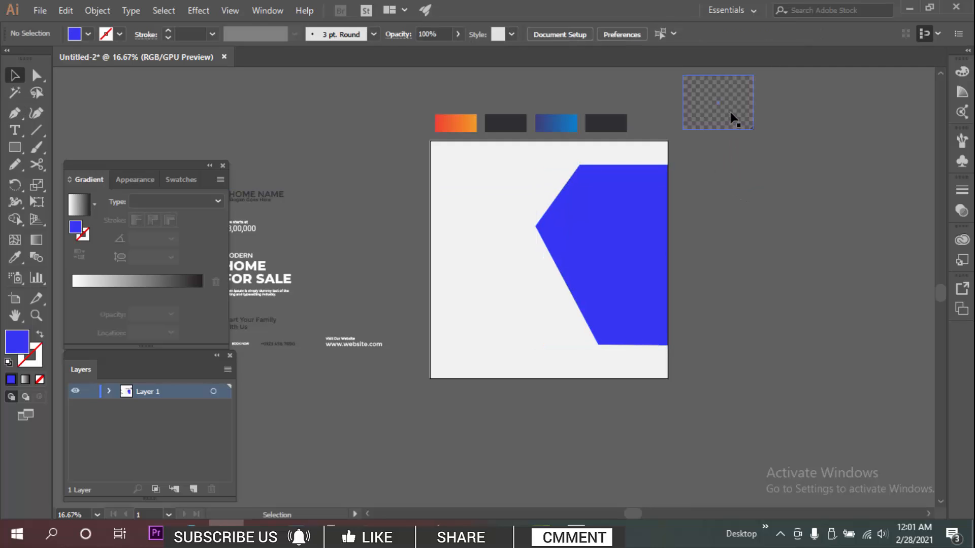
left_click(731, 113)
left_click_drag(722, 133, 724, 171)
left_click(785, 155)
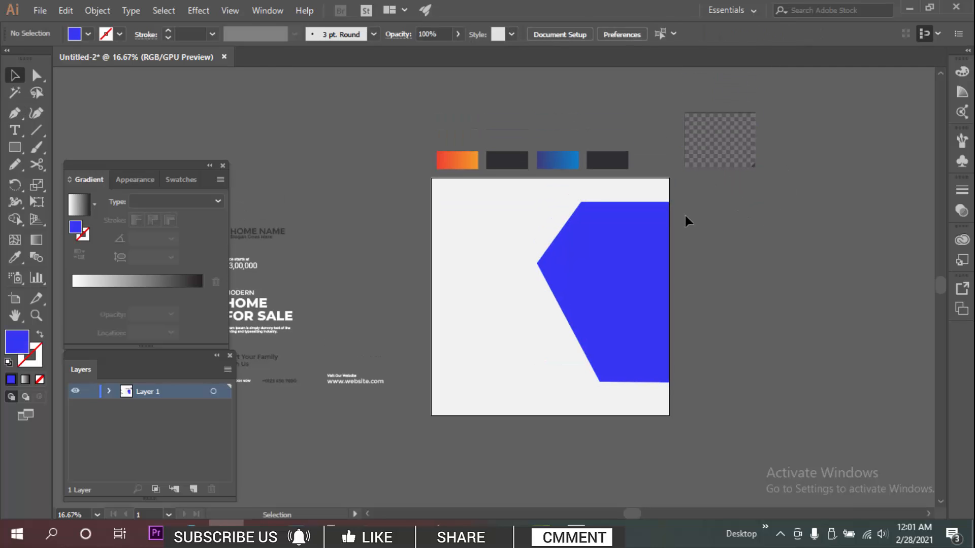
Draw a closed band with the Pen tool between the blue polygon's upper edges and the artboard's top-right corner, with a lower end about 88 px wide
left_click_drag(688, 216, 654, 213)
scroll(602, 197, "up", 1)
mouse_move(590, 193)
left_mouse_down()
mouse_move(603, 172)
mouse_move(581, 196)
left_mouse_up()
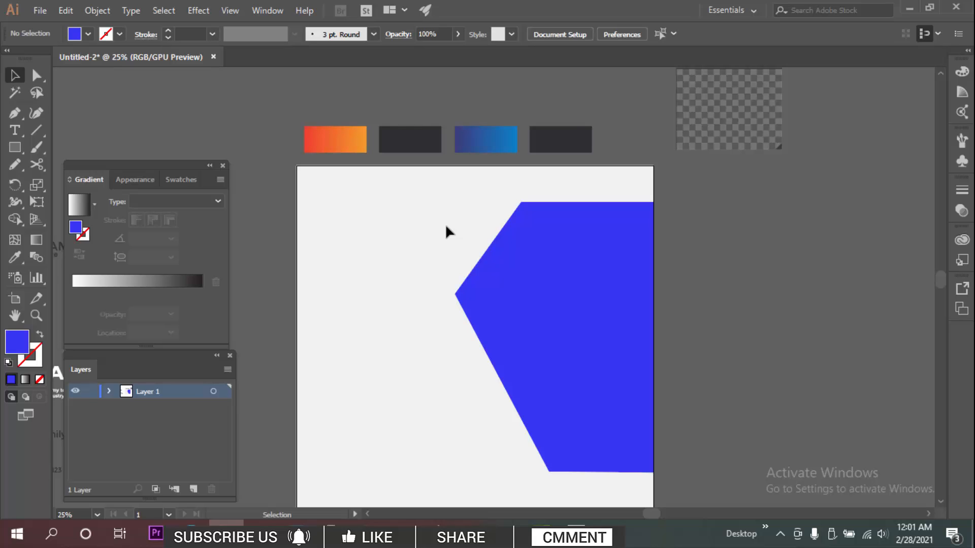
key("p")
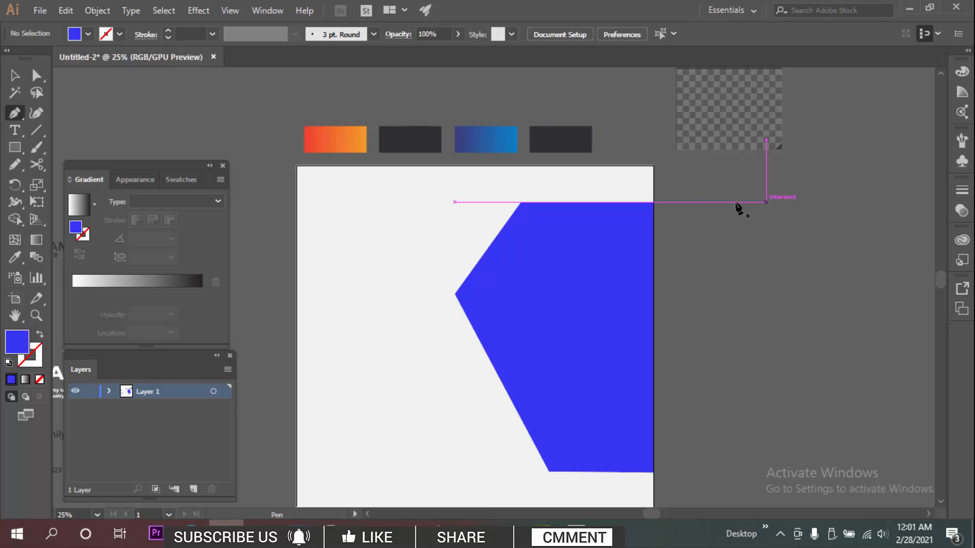
left_click(653, 203)
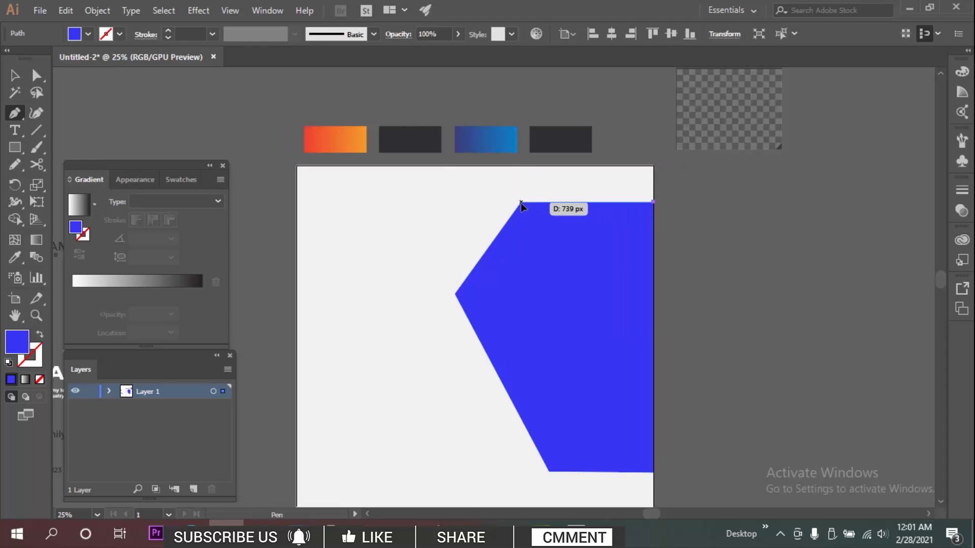
left_click(520, 202)
left_click(495, 239)
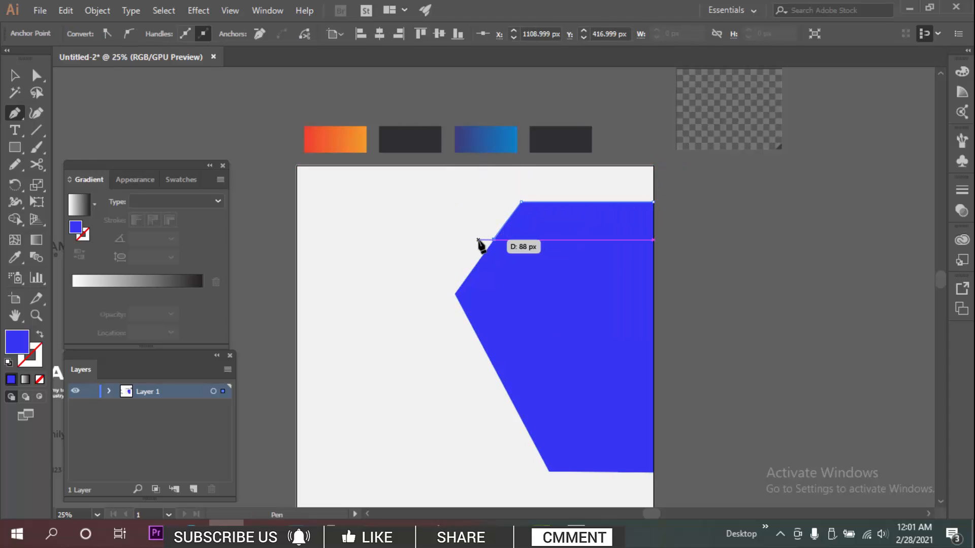
left_click(478, 239, "shift")
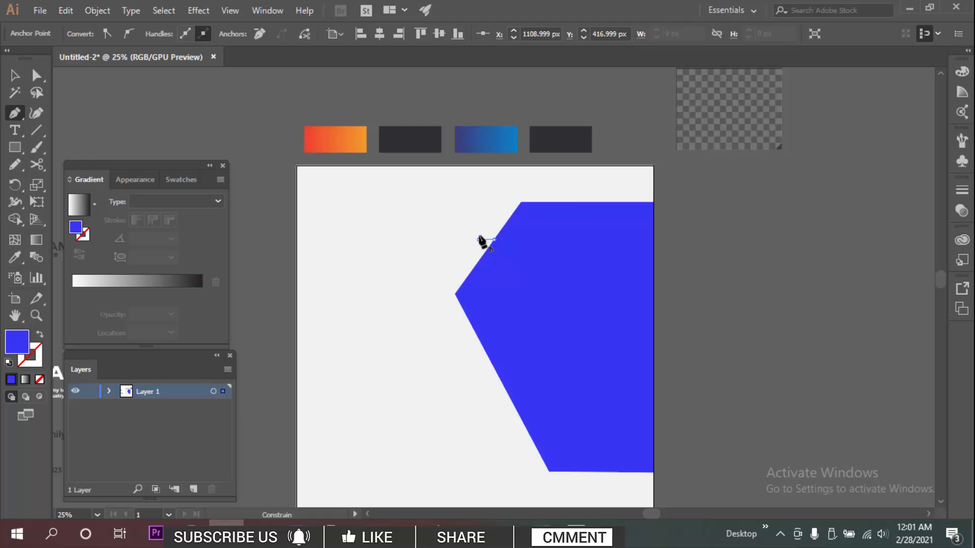
left_click(530, 166)
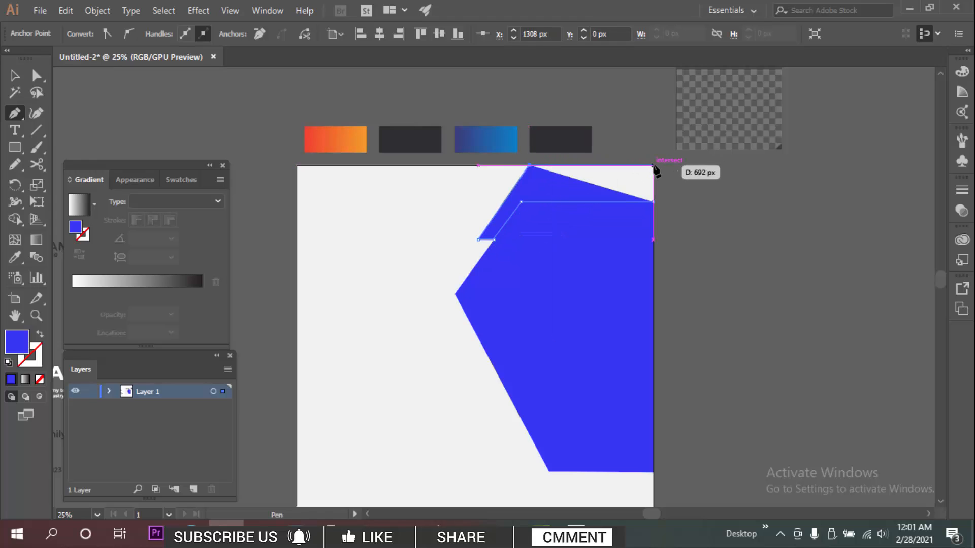
left_click(654, 166)
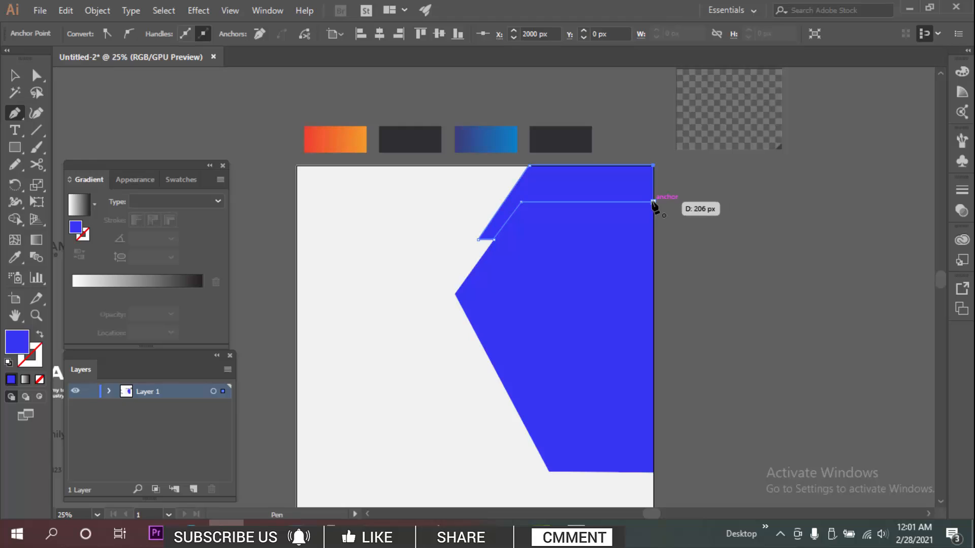
left_click(653, 202)
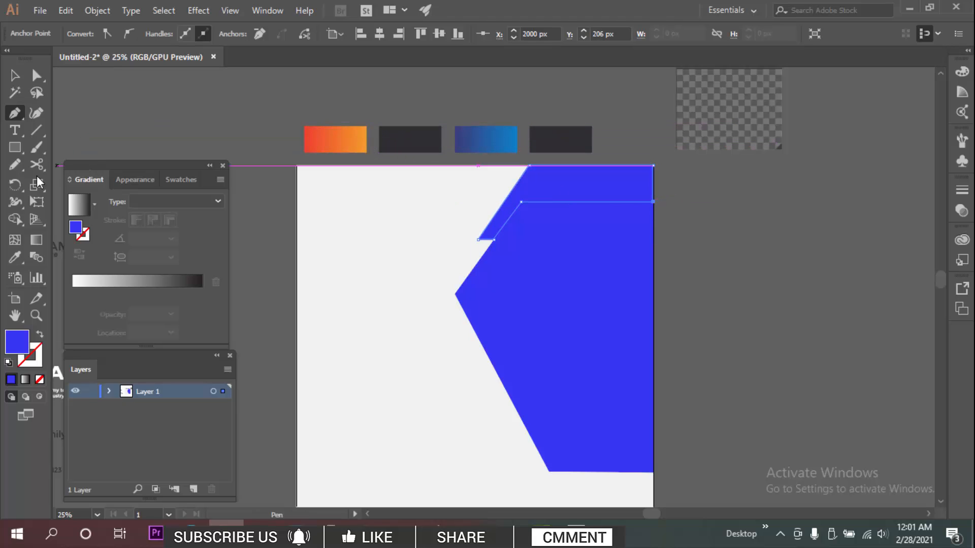
Fill the new band with the red-to-orange linear gradient sampled from the first colour swatch
key("n")
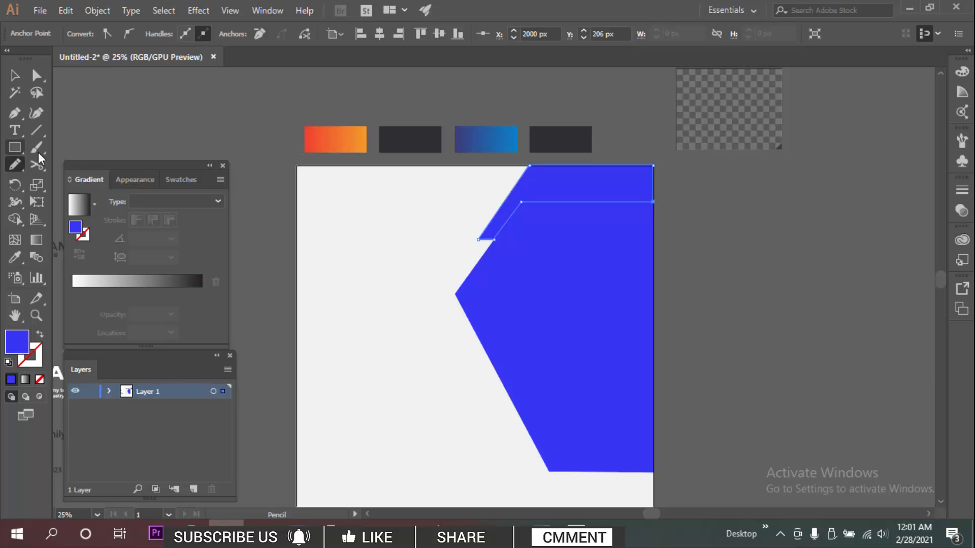
key("i")
left_click(348, 143)
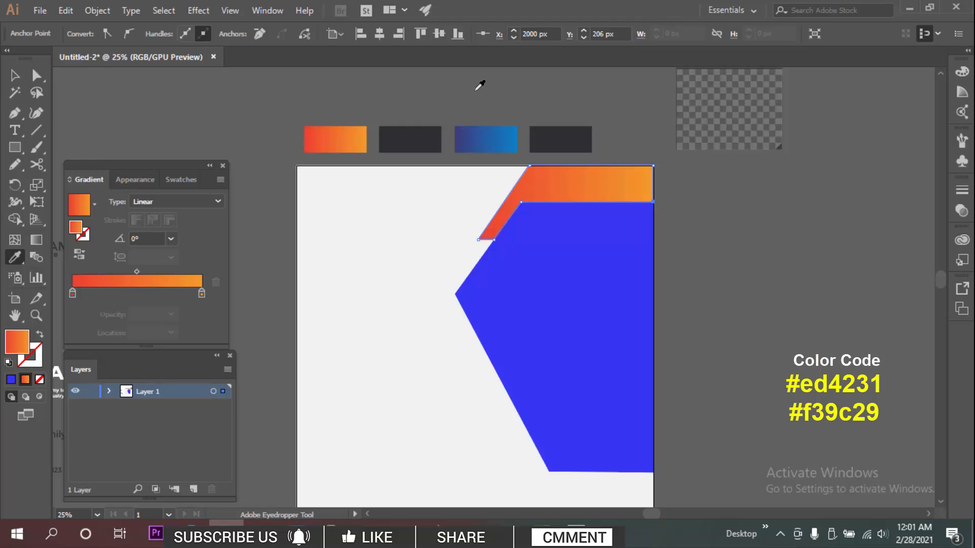
Redraw the orange band's linear gradient from its slanted part with the Gradient tool, and deselect the band
key("v")
left_click(507, 84)
scroll(575, 175, "up", 1)
left_click(581, 180)
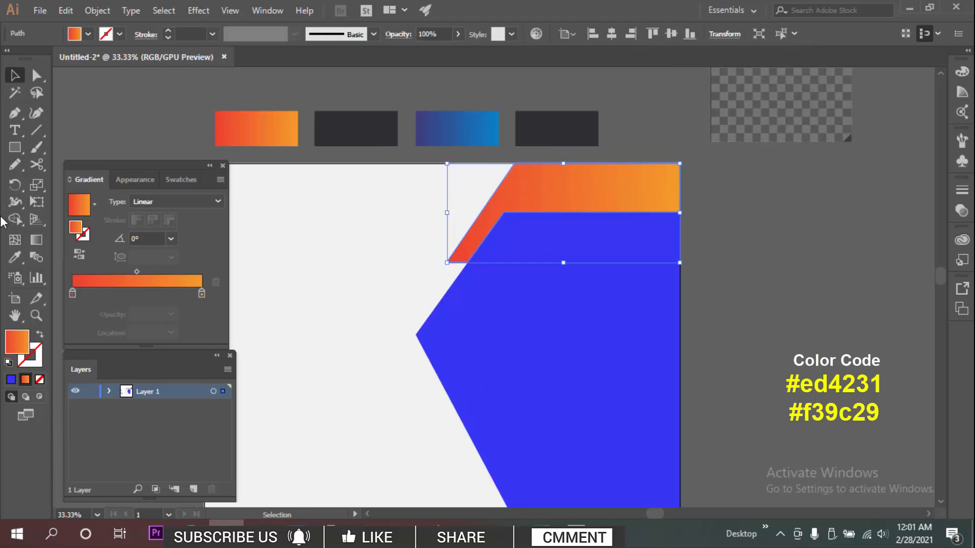
left_click(38, 241)
left_click_drag(520, 212, 552, 208)
key("v")
left_click(736, 181)
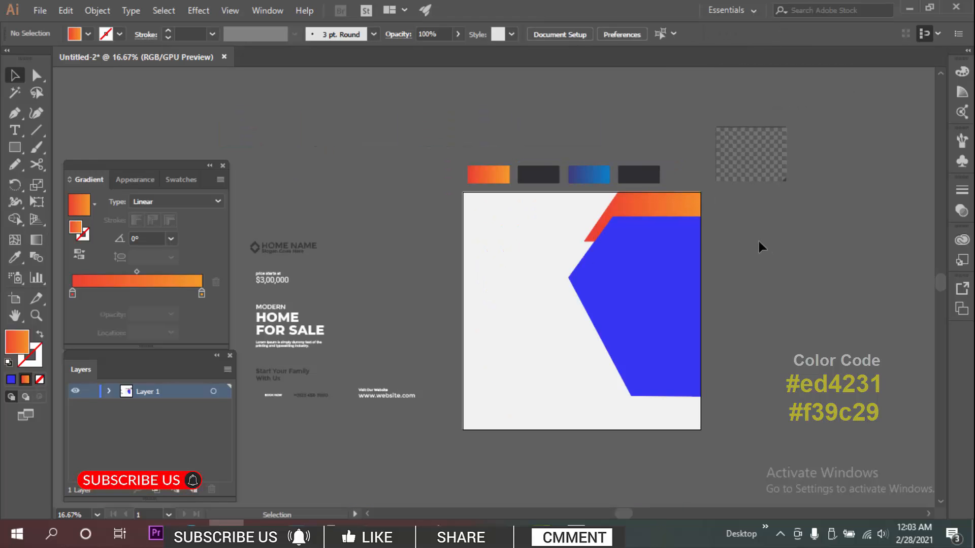
left_click(684, 209)
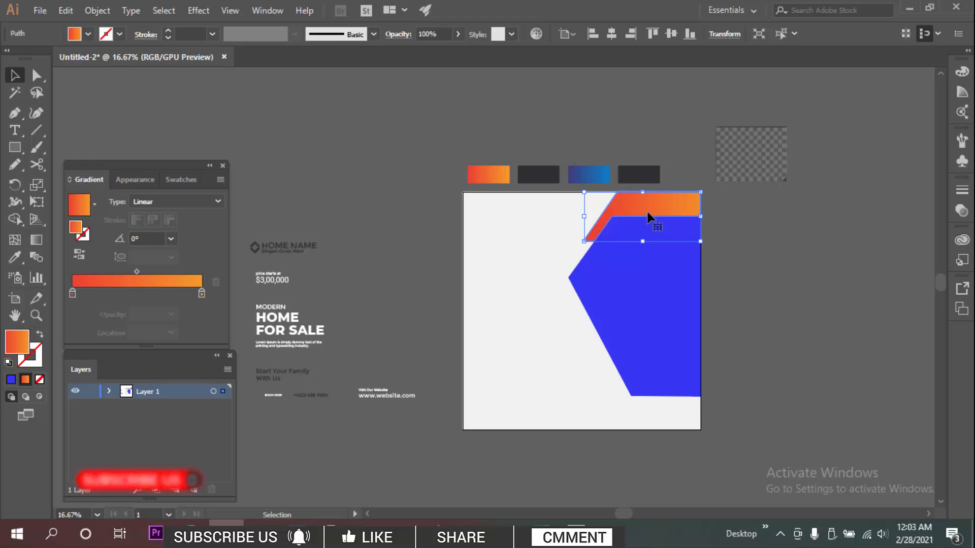
scroll(649, 244, "up", 1)
left_click_drag(756, 249, 702, 267)
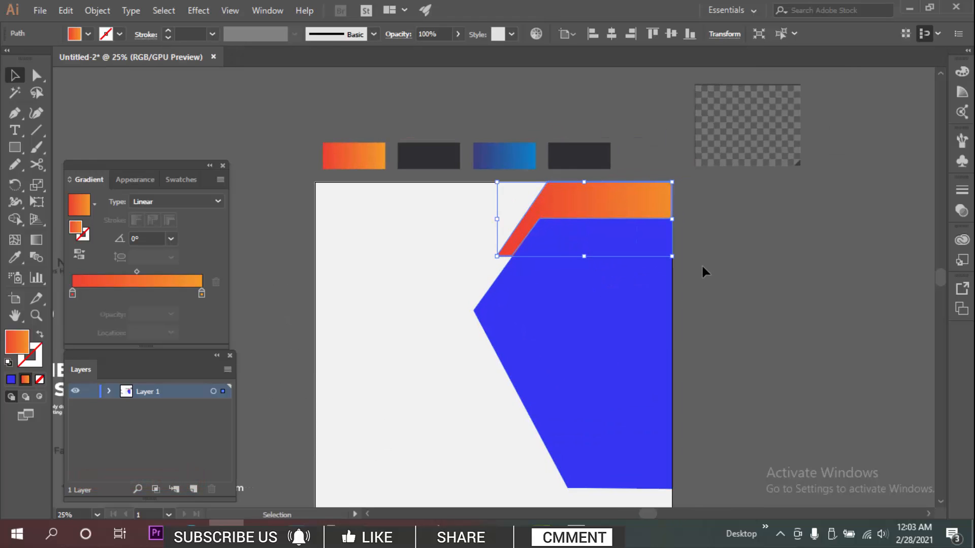
scroll(702, 269, "down", 1)
left_click(715, 287)
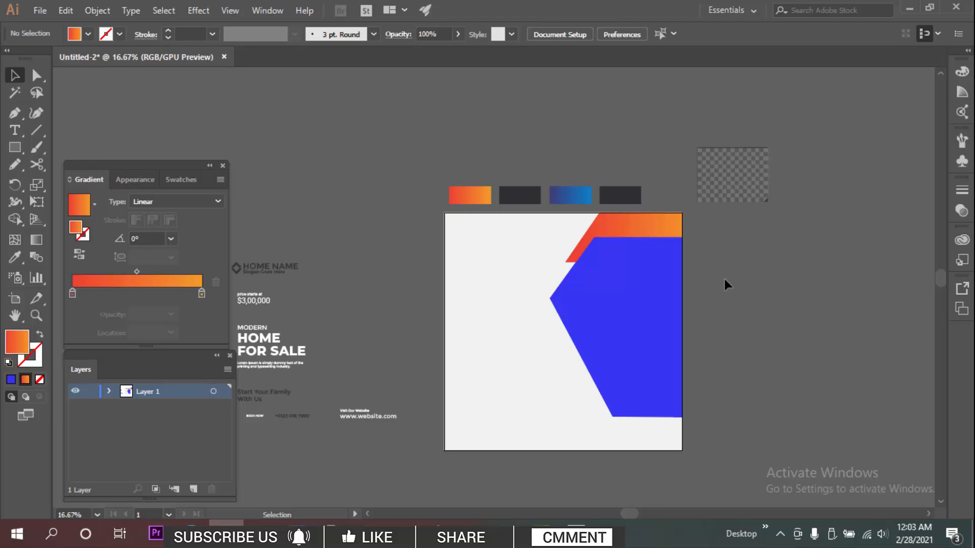
Move the orange band's upper-left anchor point along the artboard's top edge to X 1321 px and deselect the band
scroll(605, 233, "up", 1)
scroll(589, 231, "up", 1)
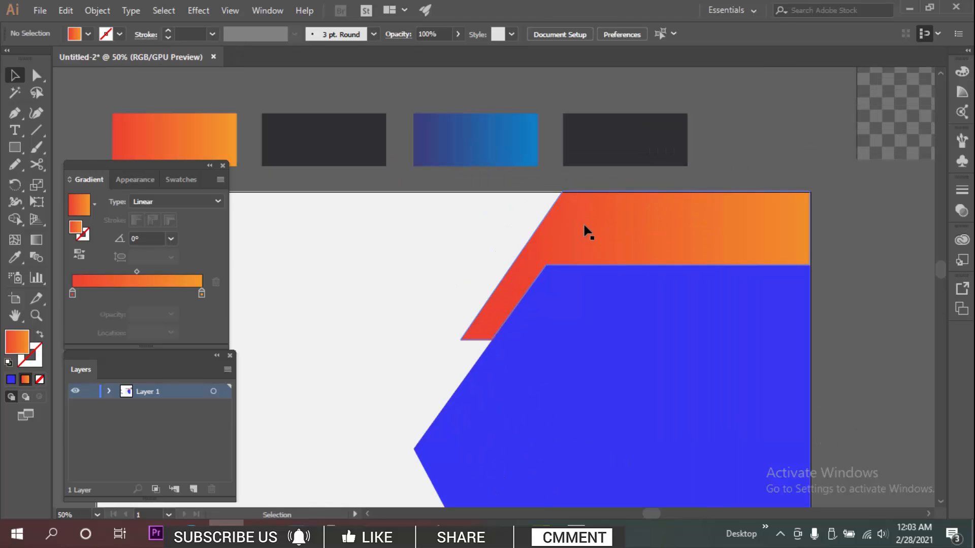
key("a")
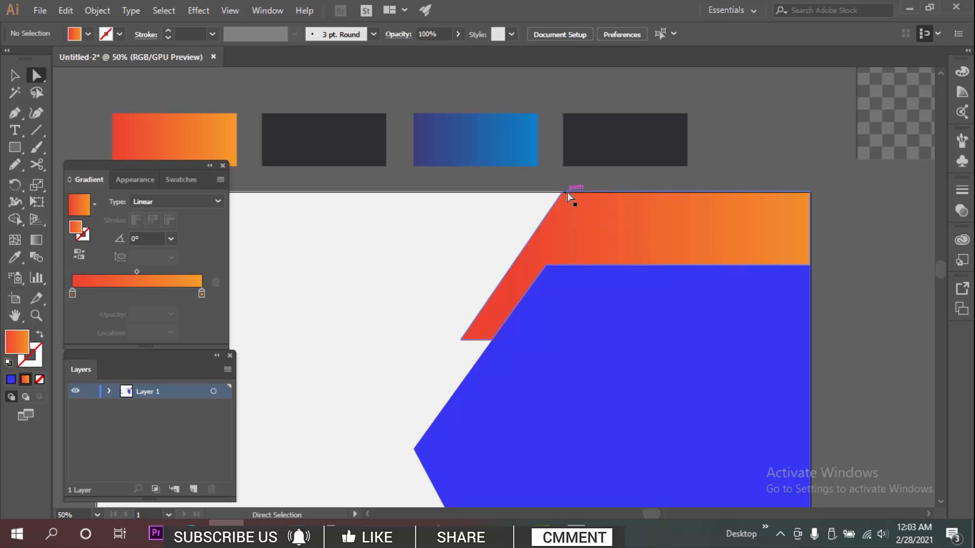
left_click(562, 191)
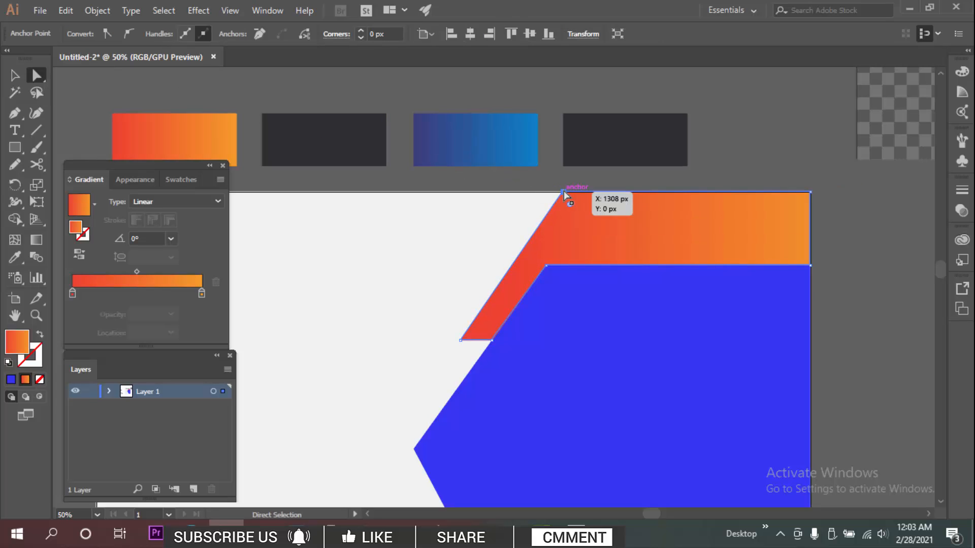
left_click_drag(564, 191, 567, 190)
key("v")
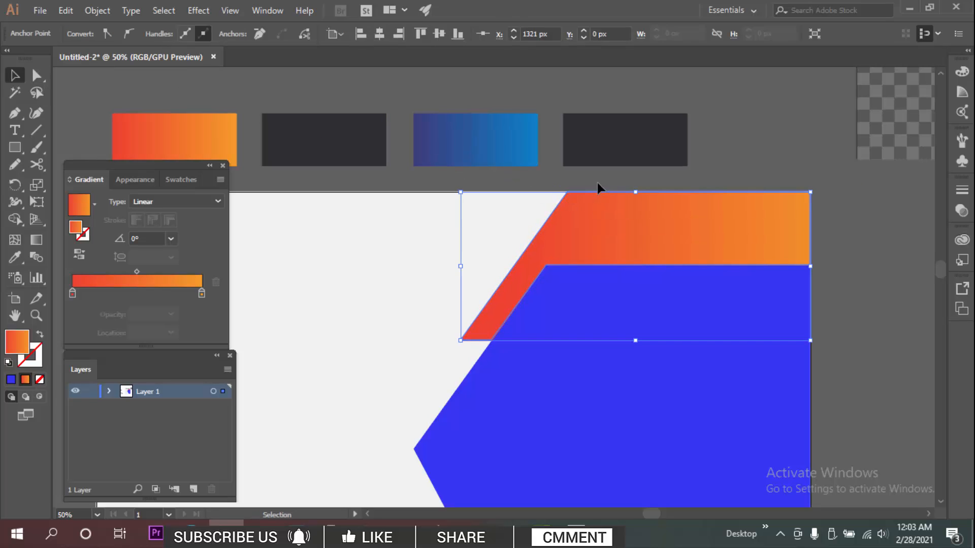
left_click(597, 182)
Place a horizontally aligned copy of the orange band on the empty canvas beyond the artboard's right edge
scroll(597, 185, "down", 2)
left_click_drag(703, 270, 647, 249)
scroll(696, 220, "down", 1)
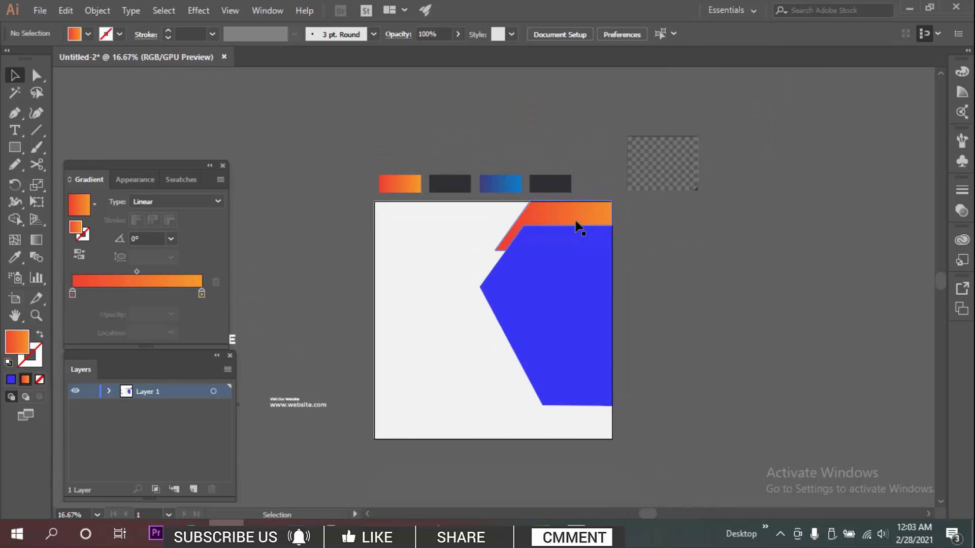
left_click_drag(576, 227, 743, 228)
key("ctrl+shift+a")
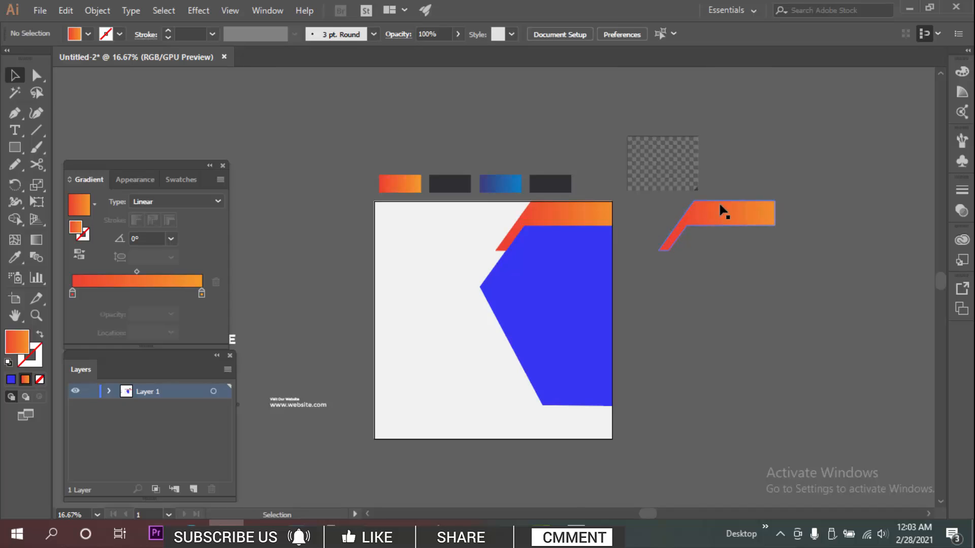
Duplicate the loose band copy with a slight horizontal offset to the right, so the two copies overlap
scroll(723, 212, "up", 1)
scroll(692, 212, "up", 1)
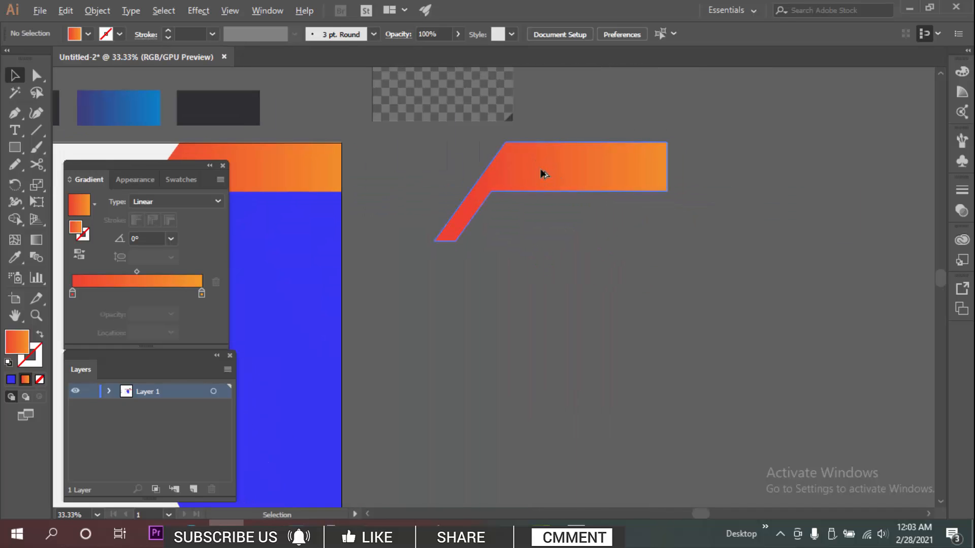
mouse_move(544, 174)
left_mouse_down()
mouse_move(570, 174)
mouse_move(550, 174)
left_mouse_up()
key("ctrl+shift+a")
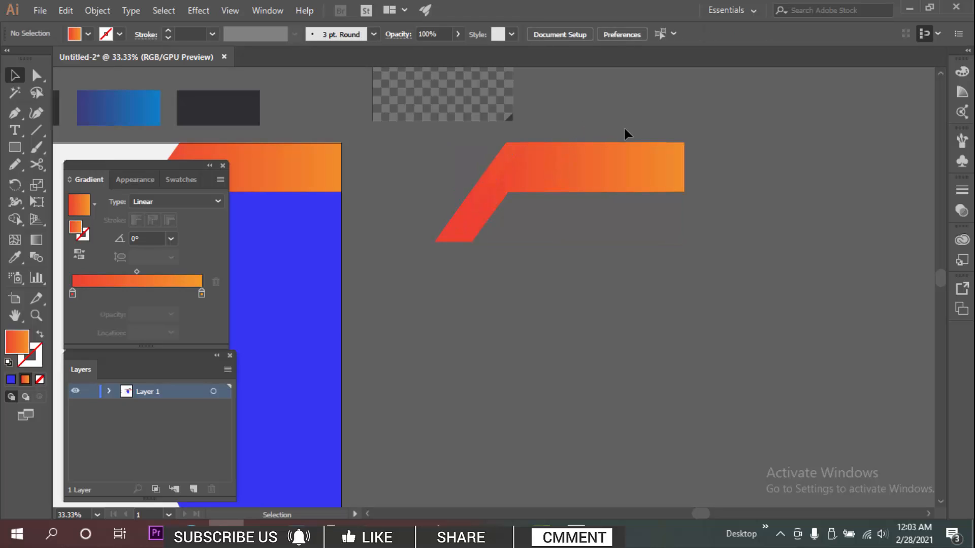
Select both overlapping band copies and remove everything except the thin slanted strip on their left with Shape Builder
left_click(495, 180)
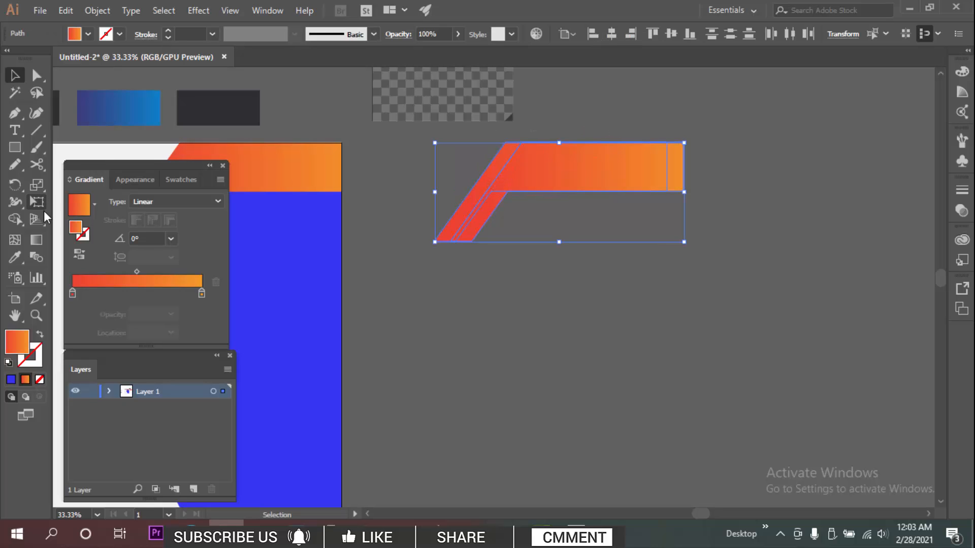
key("shift+m")
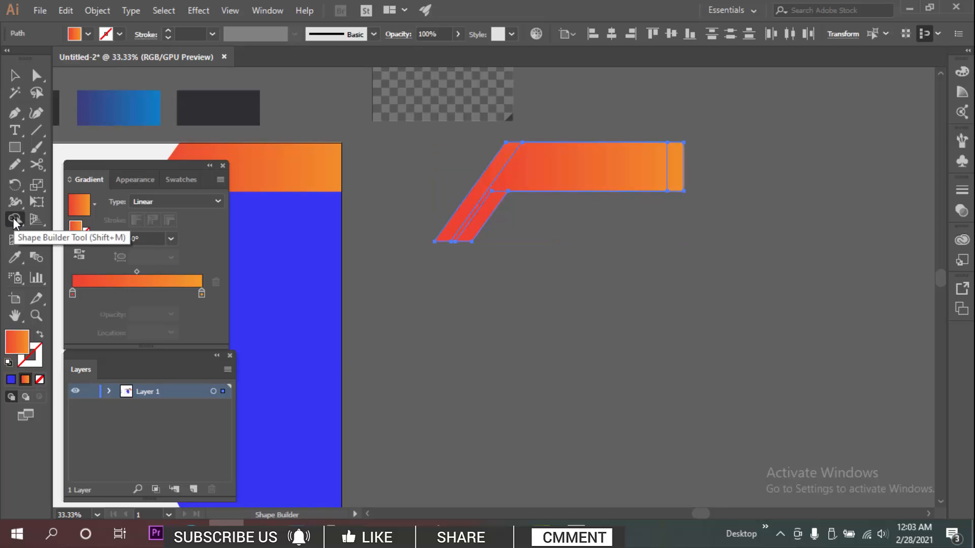
left_click_drag(557, 168, 690, 172)
scroll(482, 192, "up", 1)
left_click(510, 213, "alt")
scroll(510, 224, "down", 3)
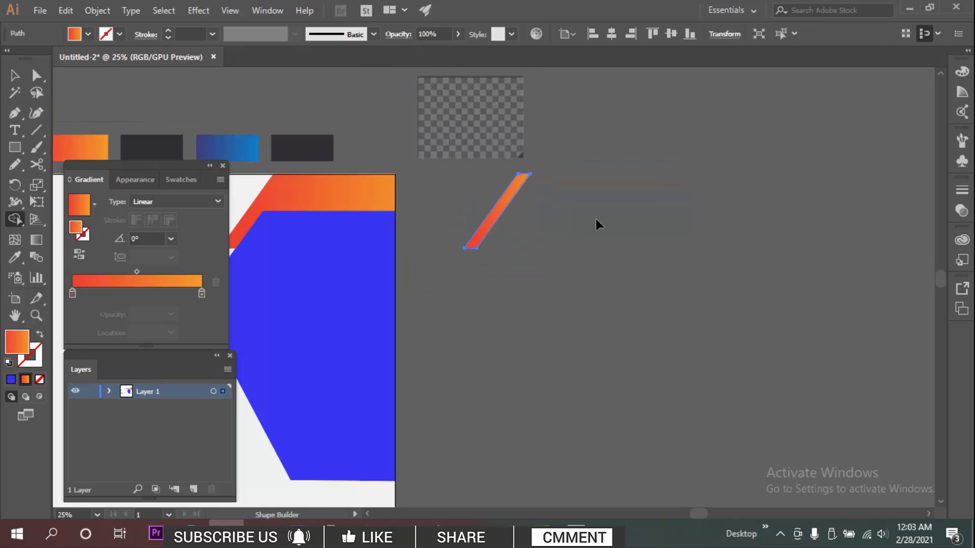
Move the thin slanted strip onto the artboard, parallel to the orange band's slanted edge with a narrow gap
key("v")
left_click(540, 239)
left_click_drag(538, 239, 748, 249)
left_click_drag(708, 221, 440, 227)
scroll(706, 247, "down", 2)
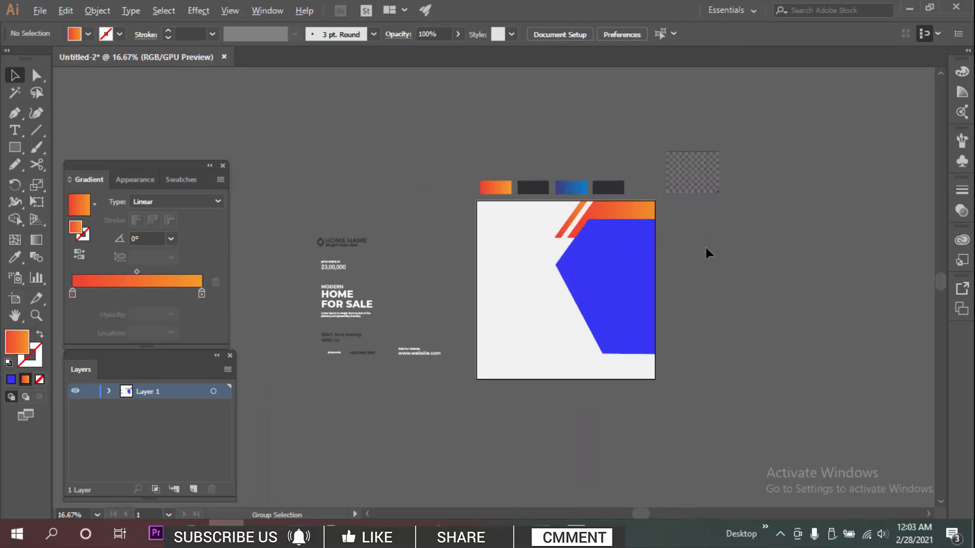
Fine-tune the slanted strip's horizontal position to adjust its gap from the orange band, and deselect it
scroll(657, 268, "up", 4)
left_click_drag(635, 261, 626, 256)
scroll(618, 251, "down", 2)
left_click(662, 166)
scroll(685, 218, "down", 1)
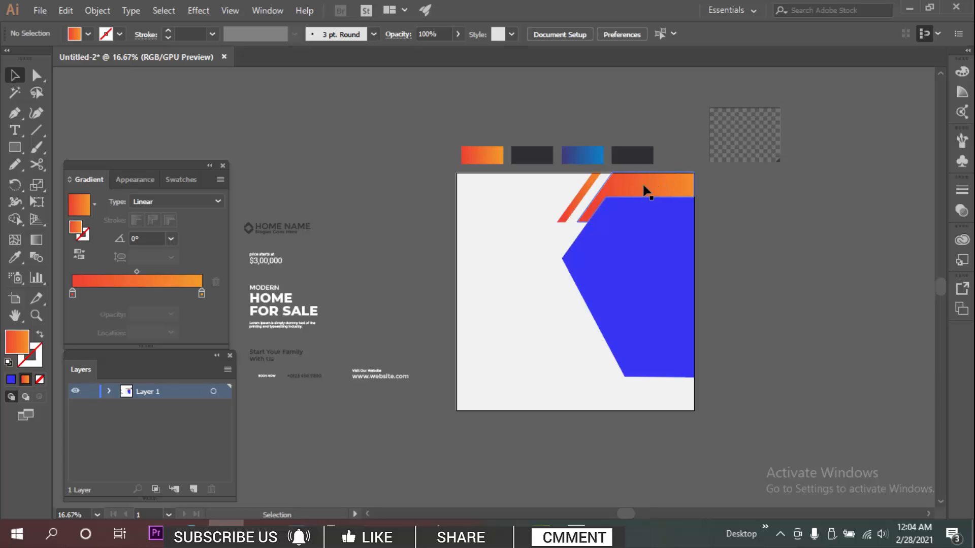
scroll(594, 192, "up", 3)
left_click_drag(585, 188, 592, 190)
left_click(595, 133)
scroll(595, 133, "down", 3)
scroll(618, 224, "left", 3)
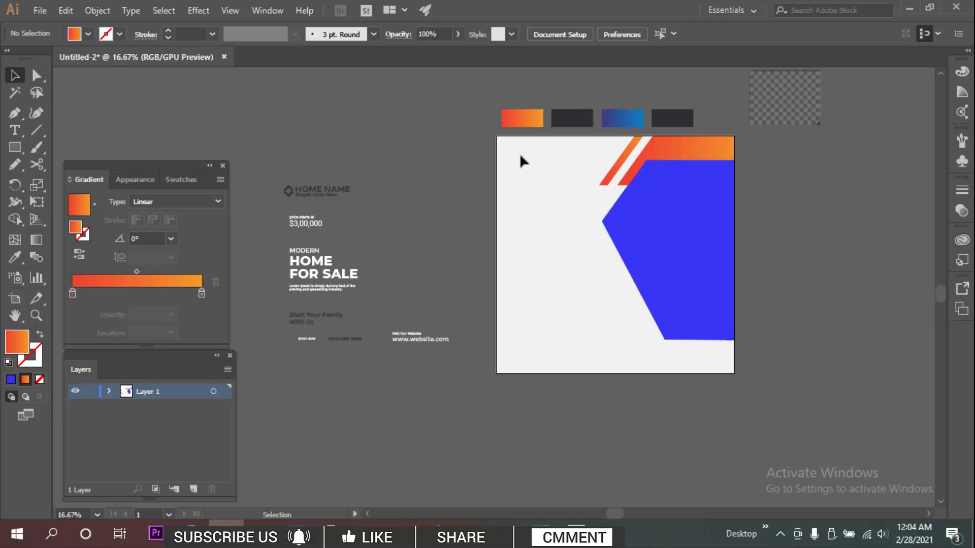
Move the HOME NAME logo group to the artboard's upper-left area and bring it to the front
left_click_drag(346, 191, 571, 162)
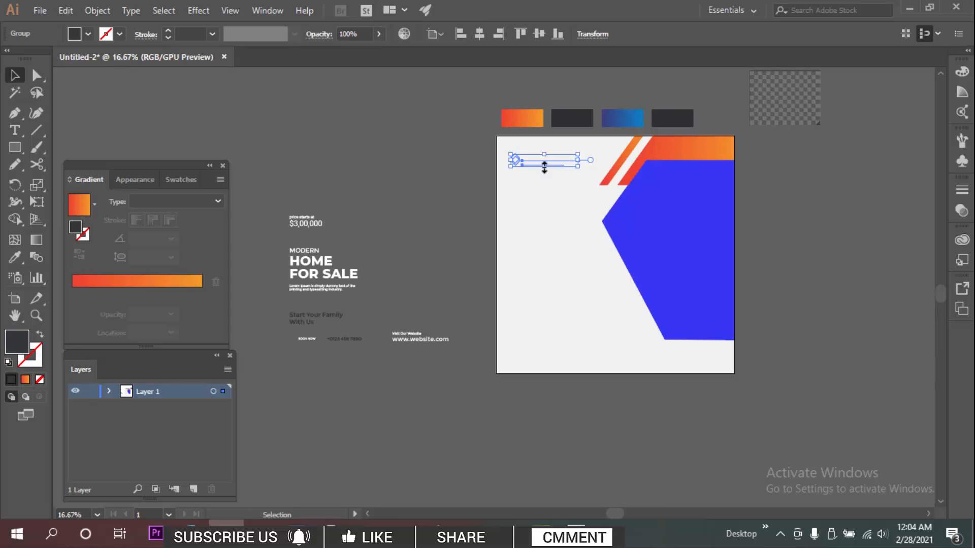
key("ctrl")
left_click_drag(521, 162, 524, 162)
right_click(525, 162)
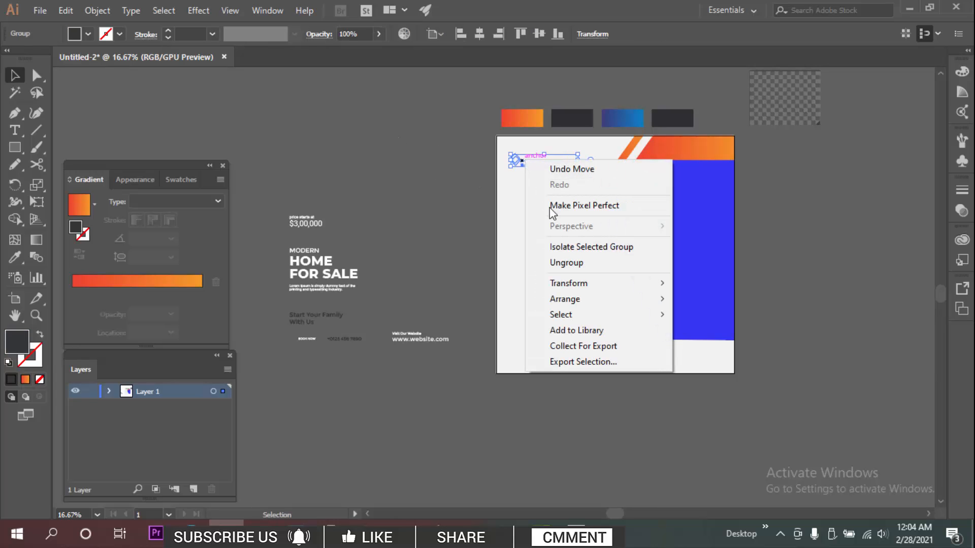
mouse_move(635, 296)
left_click(710, 299)
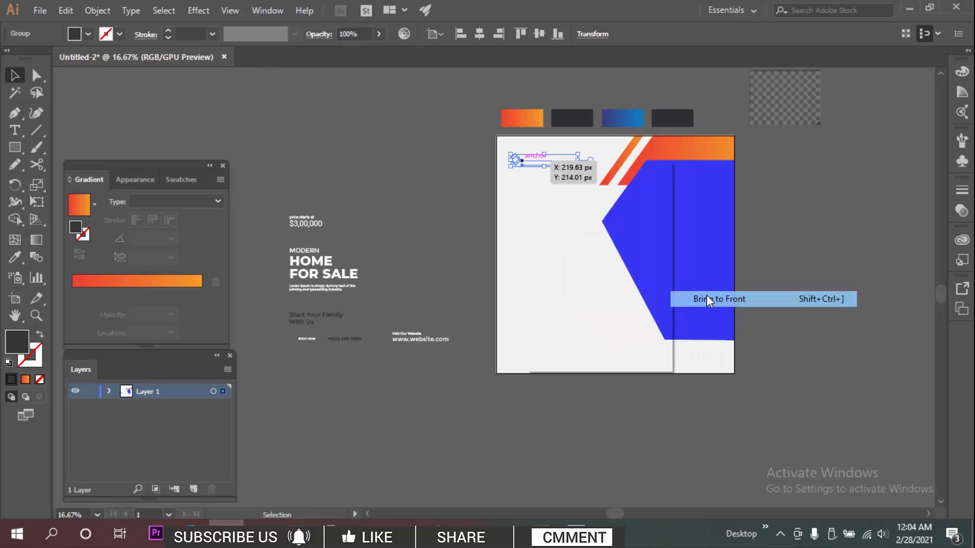
left_click(436, 210)
Scale the HOME NAME logo down slightly and nudge it a little upward
scroll(551, 183, "up", 2)
left_click(584, 204)
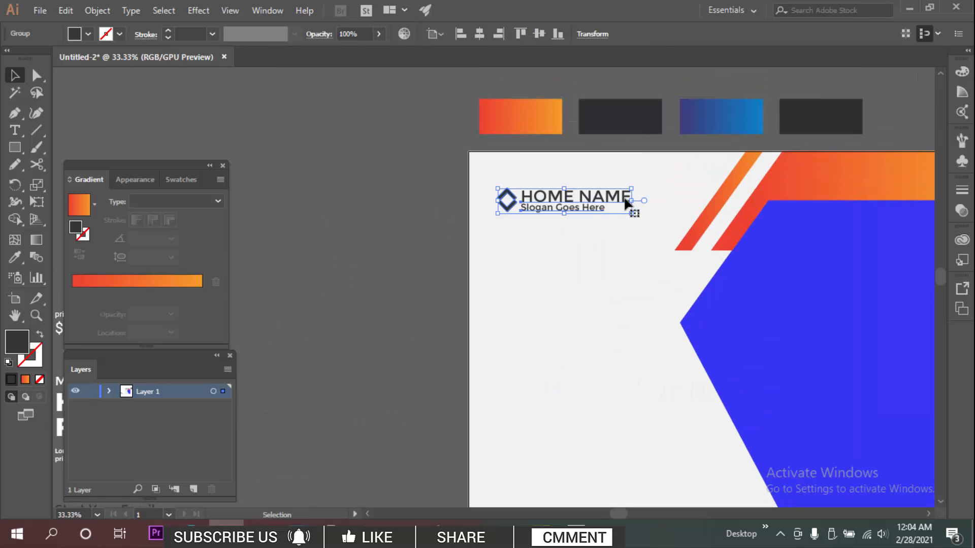
left_click_drag(631, 201, 621, 200)
left_click(403, 201)
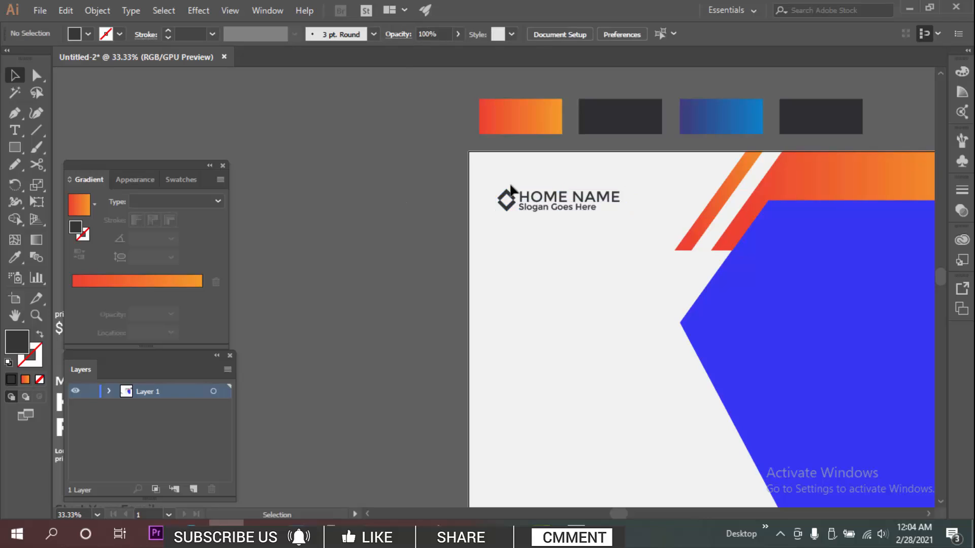
left_click(594, 197)
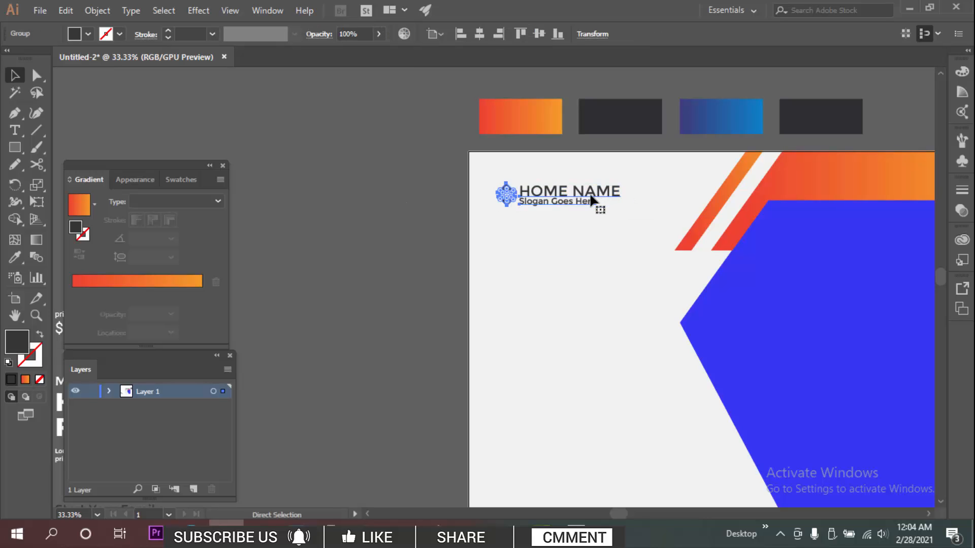
left_click(422, 186)
Move the checkered placeholder group onto the upper part of the blue polygon
scroll(422, 188, "down", 3)
left_click_drag(502, 239, 543, 195)
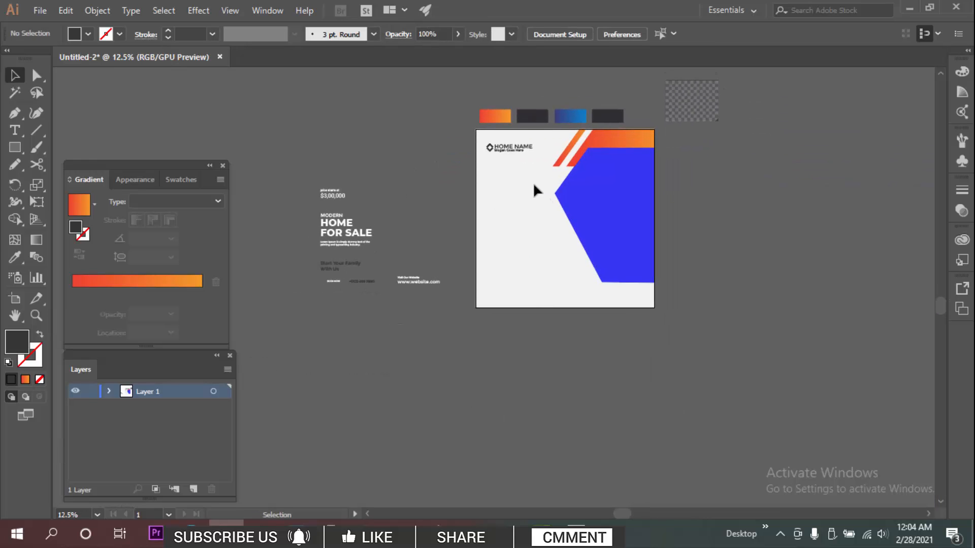
left_click_drag(706, 117, 611, 167)
scroll(630, 190, "up", 2)
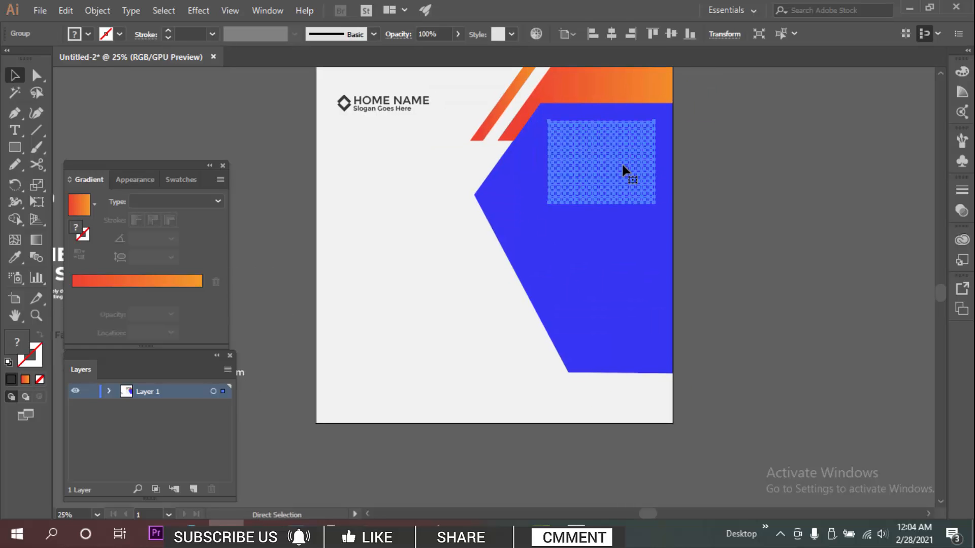
left_click(621, 162)
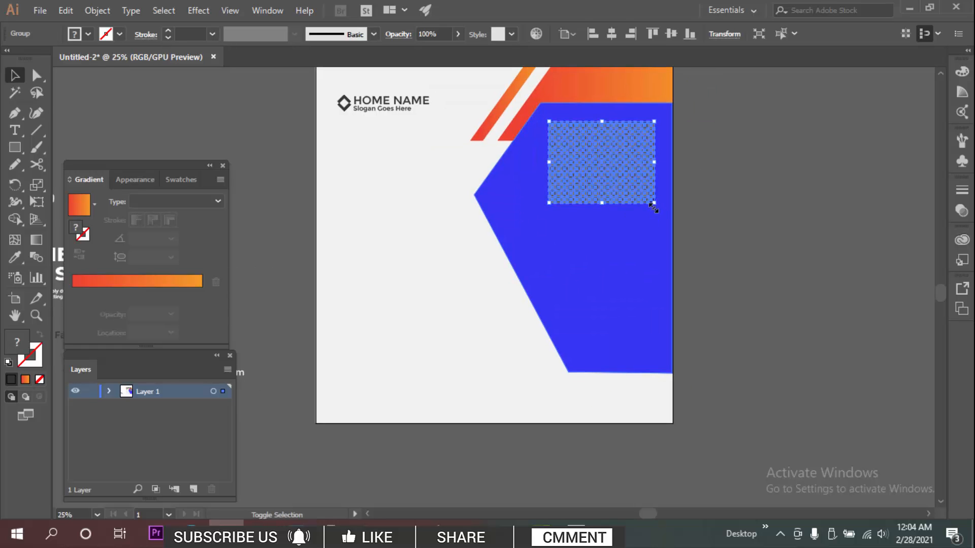
Enlarge and reposition the checkered placeholder so it covers the whole blue polygon and extends past the artboard's right edge
left_click_drag(654, 208, 893, 391)
left_click(773, 89)
left_click_drag(774, 189, 666, 163)
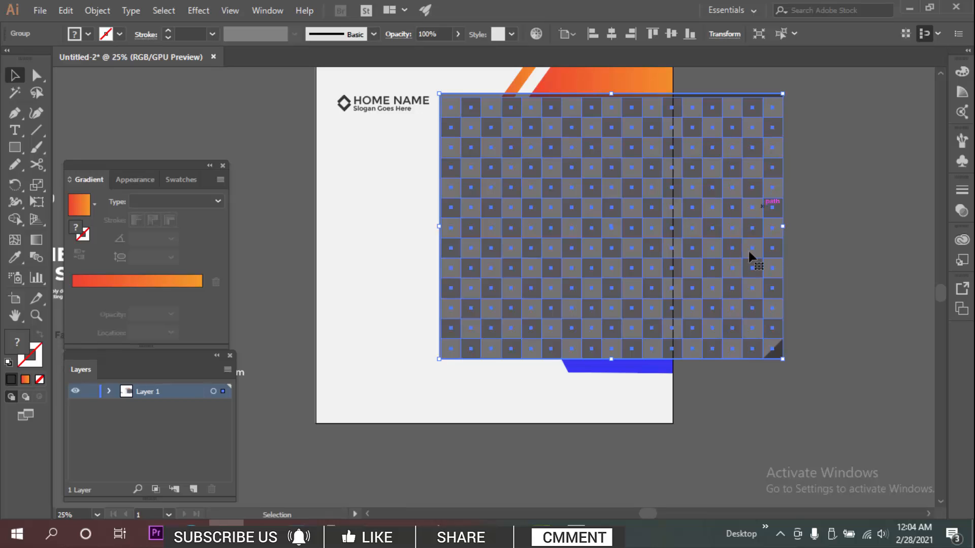
left_click_drag(785, 359, 817, 399)
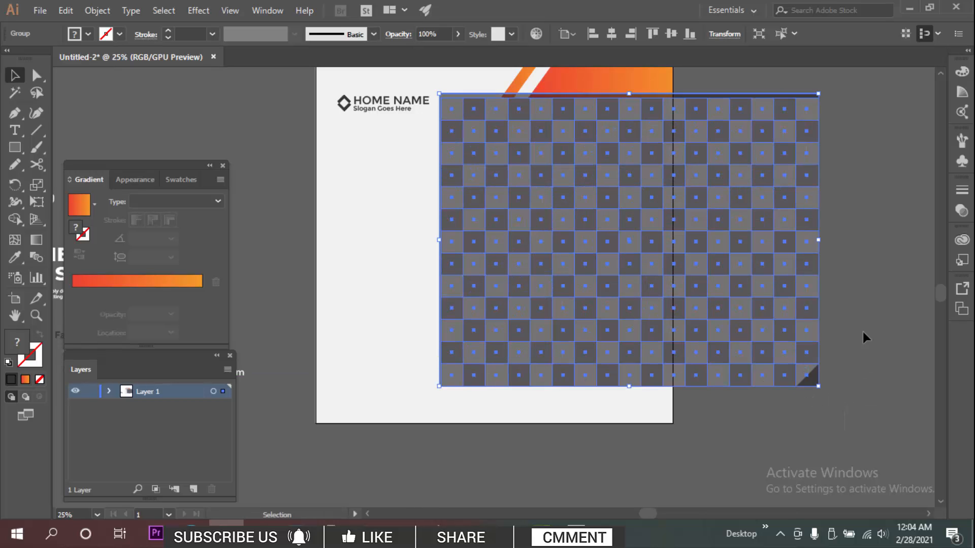
left_click(862, 335)
Send the enlarged checkered placeholder to the back and deselect it
left_click(810, 265)
key("ctrl")
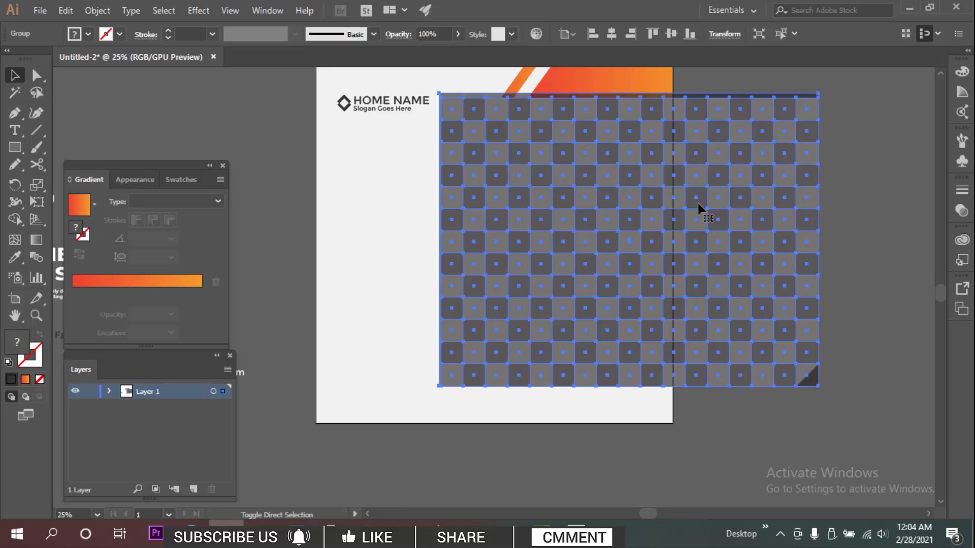
key("ctrl+shift+bracketleft")
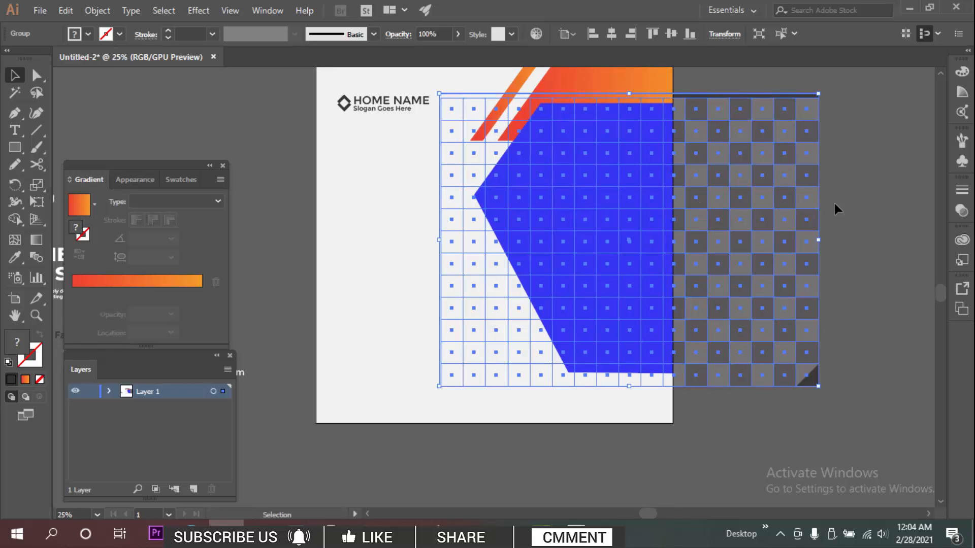
left_click(842, 191)
Make a clipping mask from the blue polygon and the checkered placeholder, then deselect the masked placeholder
left_click(604, 219)
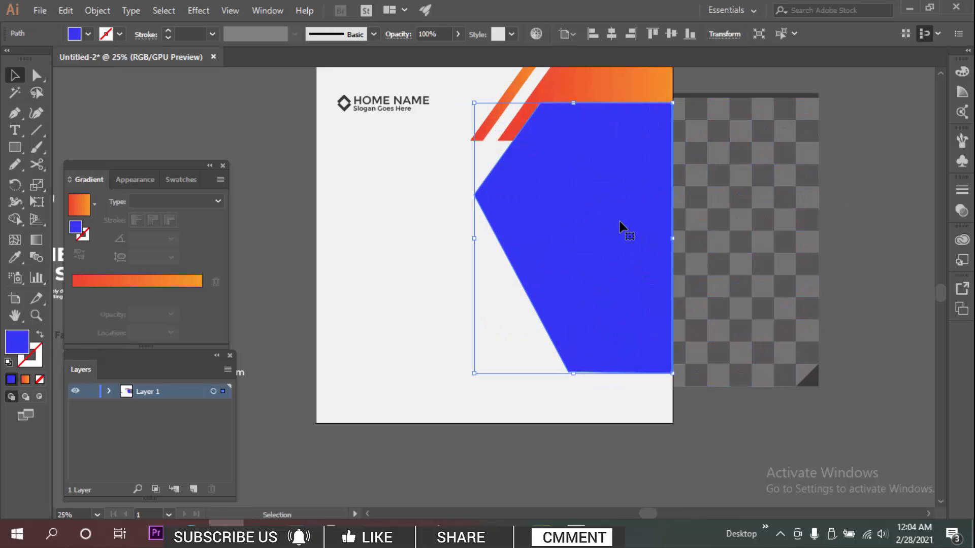
key("shift")
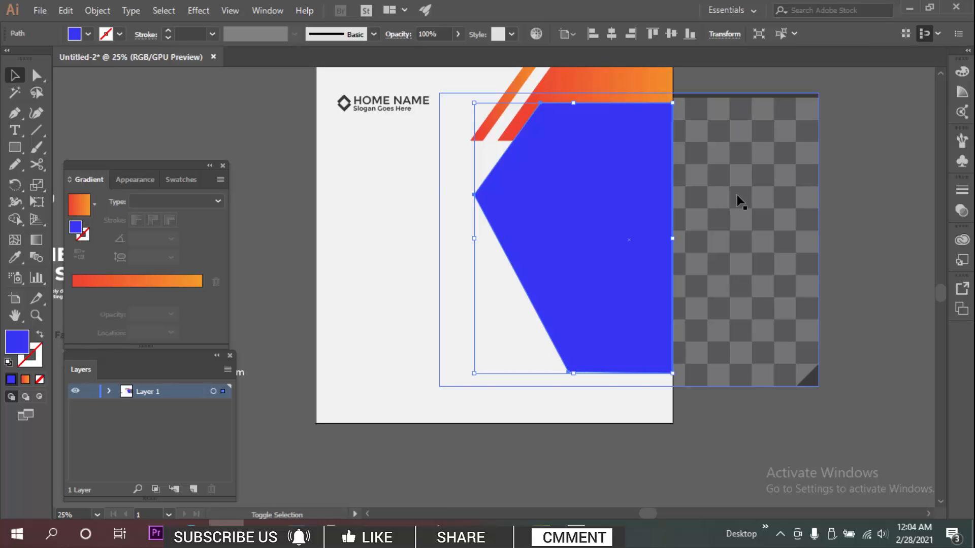
left_click(739, 200, "shift")
right_click(737, 196)
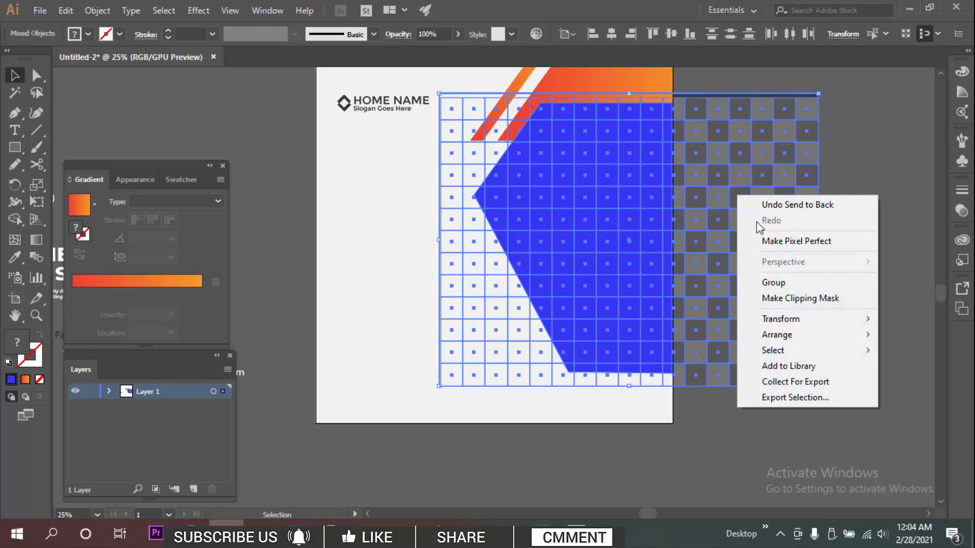
left_click(794, 300)
left_click(809, 279)
key("ctrl+minus")
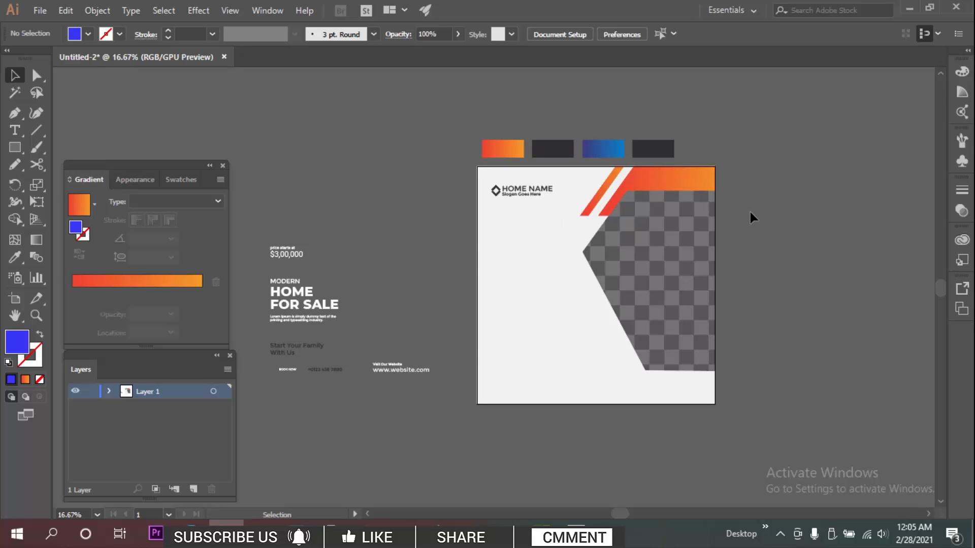
Draw a closed four-sided Pen shape from the artboard's left edge, about 720 px wide above and 1260 px below, slanting alongside the placeholder
left_click_drag(506, 247, 537, 240)
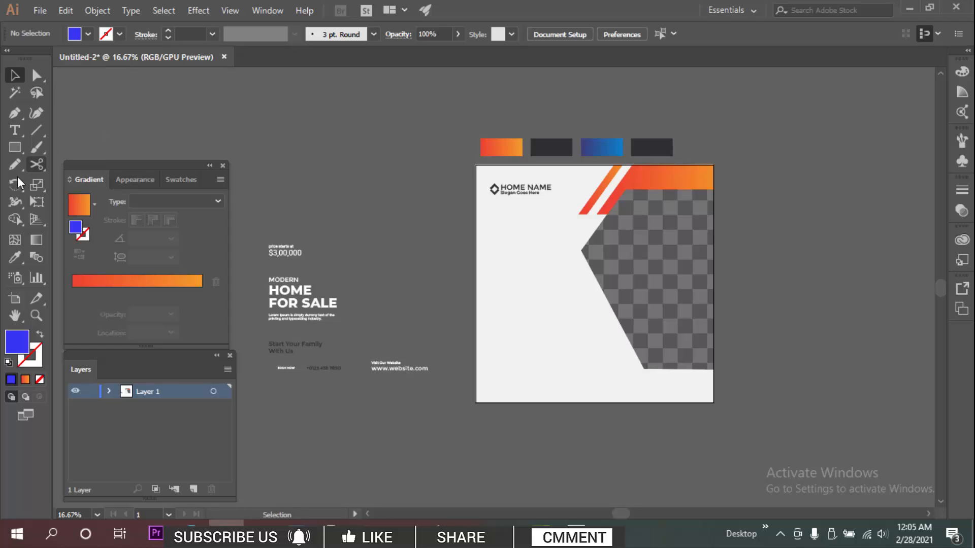
left_click(15, 113)
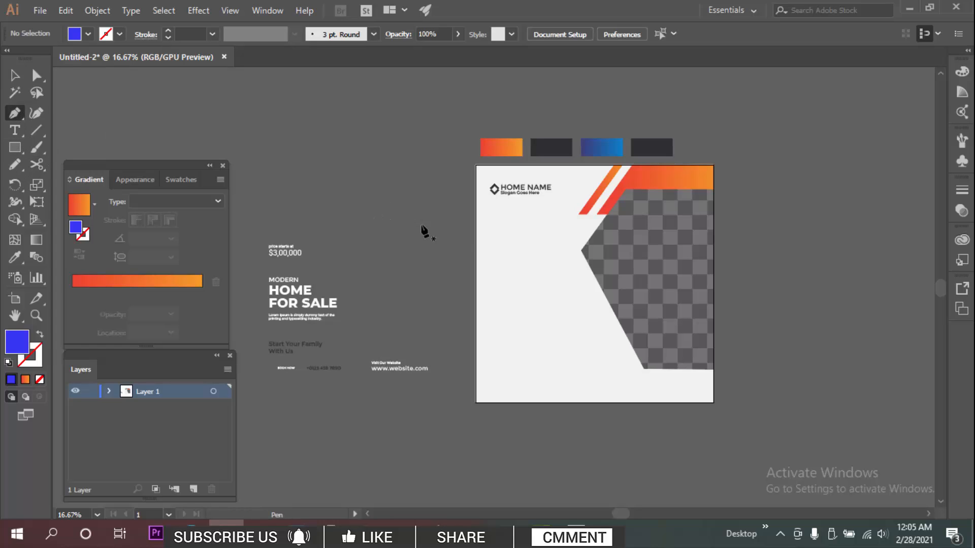
left_click(475, 226)
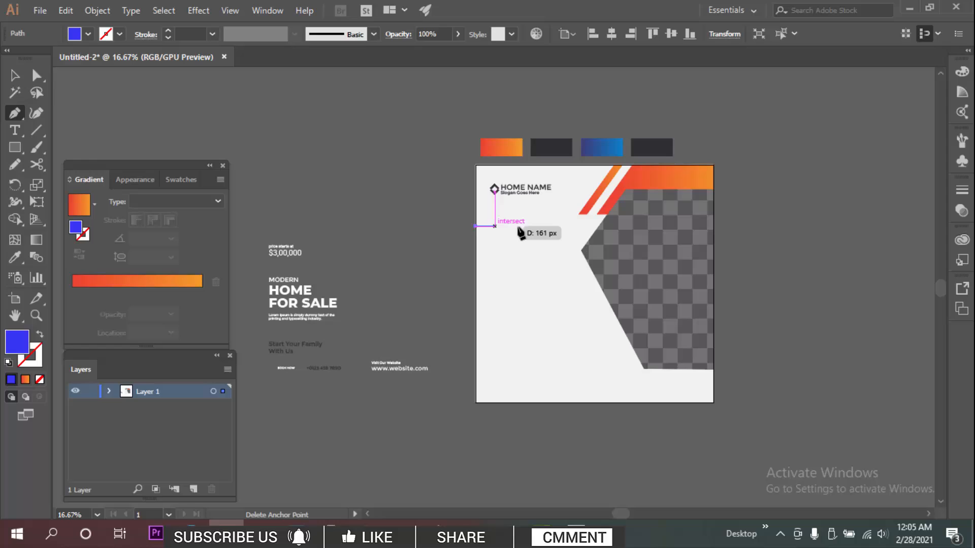
left_click(551, 226)
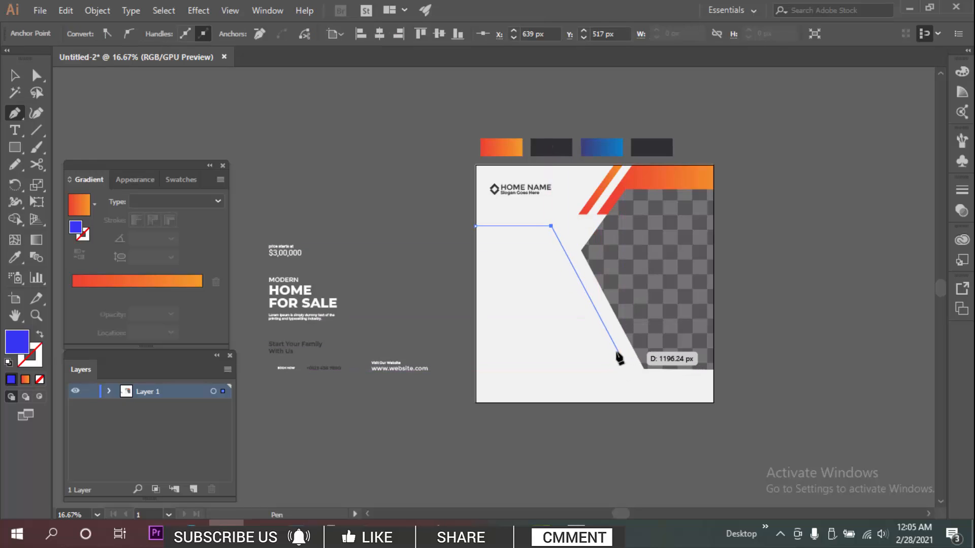
key("ctrl+z")
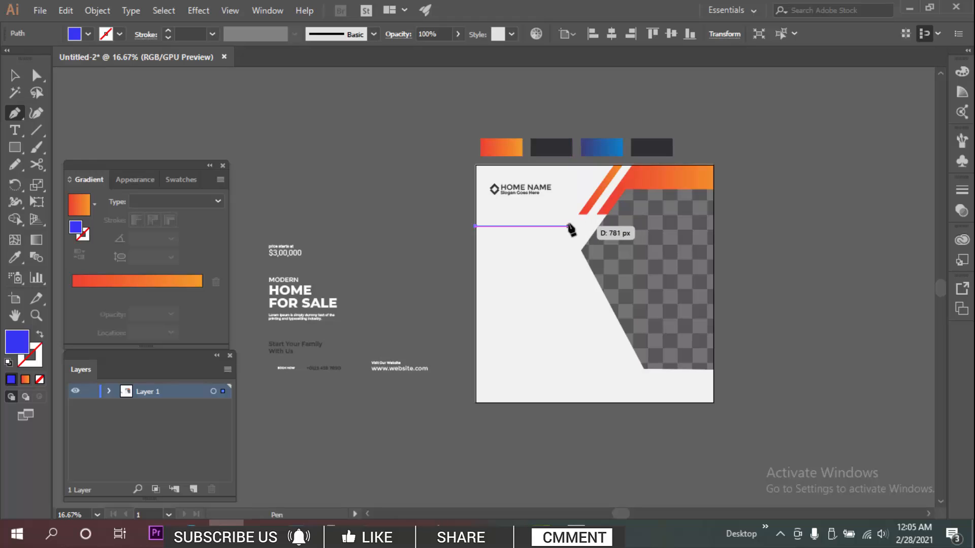
left_click(568, 226)
key("ctrl+z")
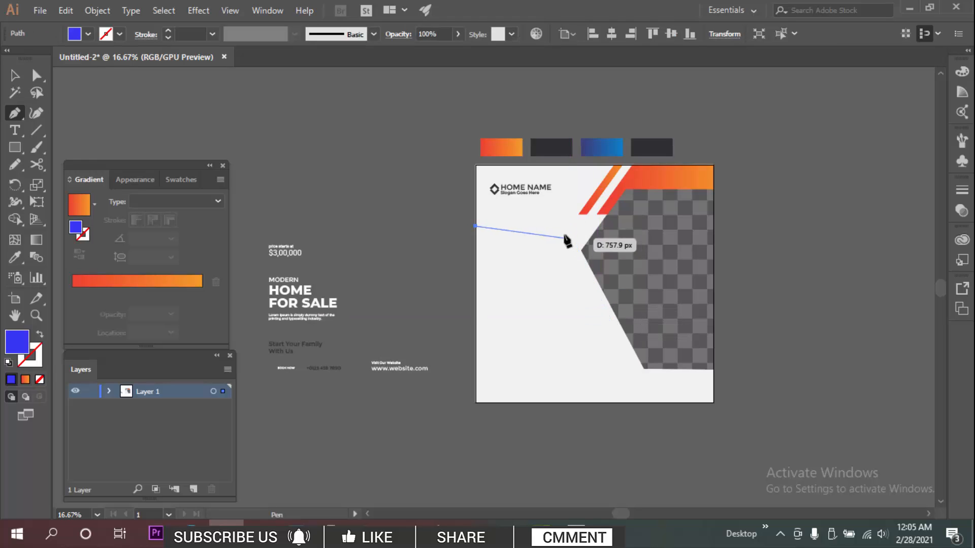
left_click(561, 226)
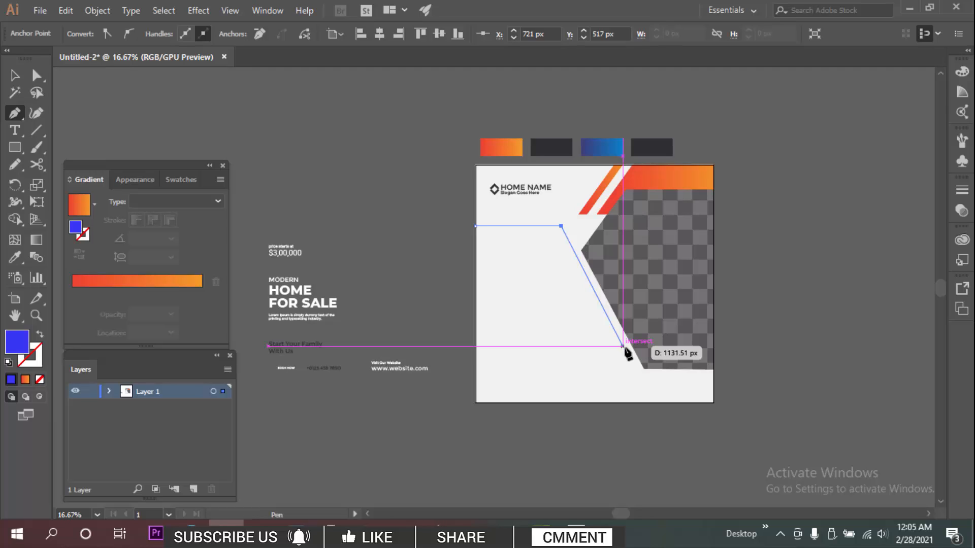
left_click(626, 347)
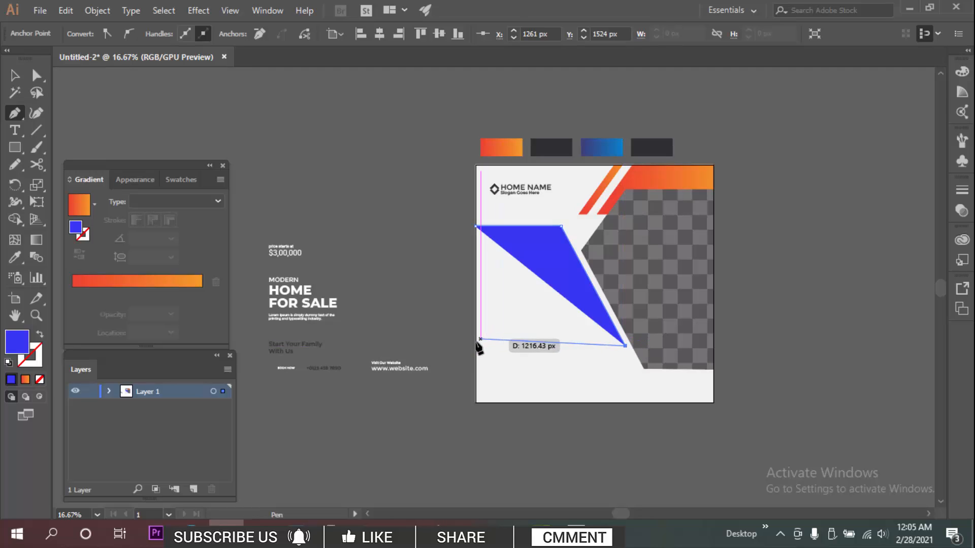
left_click(475, 346)
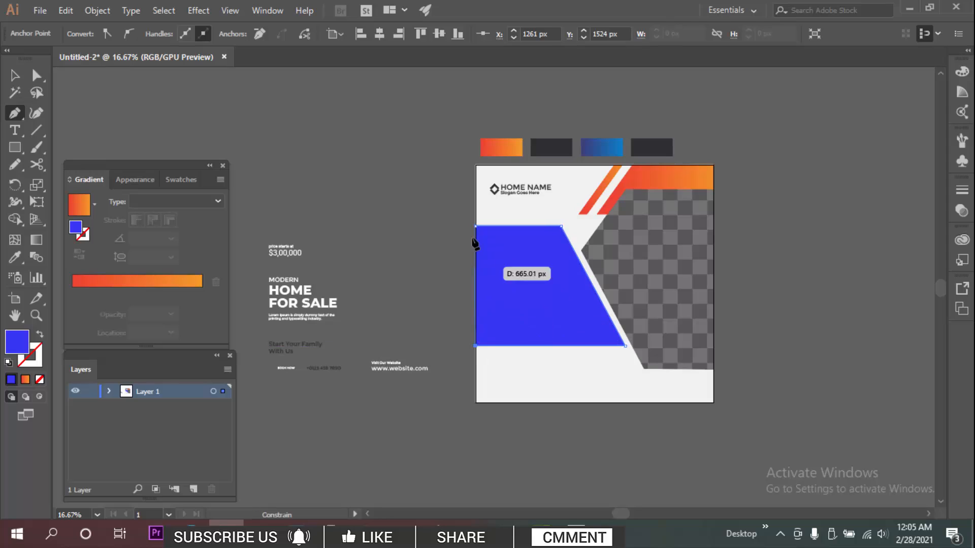
left_click(476, 226)
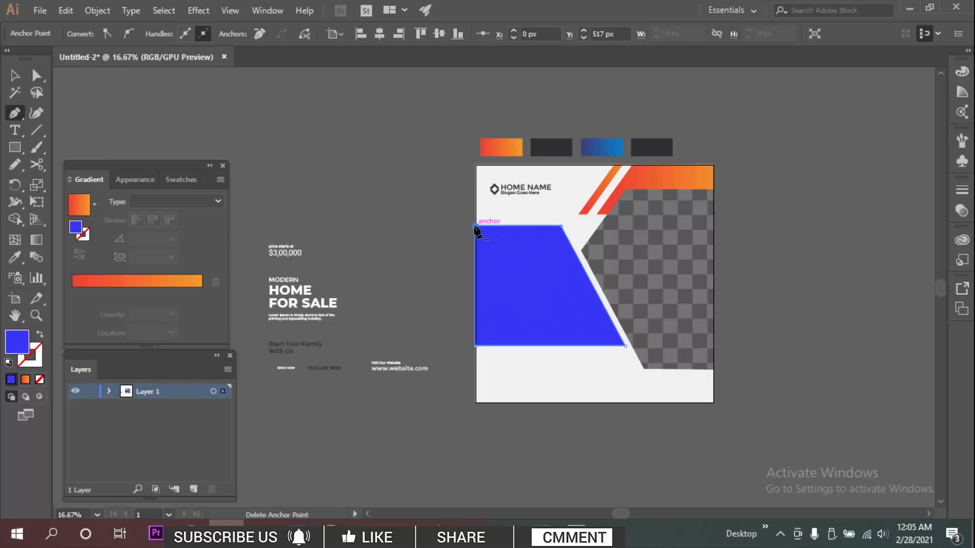
Apply the red-orange gradient swatch to the new four-sided shape with the Eyedropper and deselect it
left_click(15, 165)
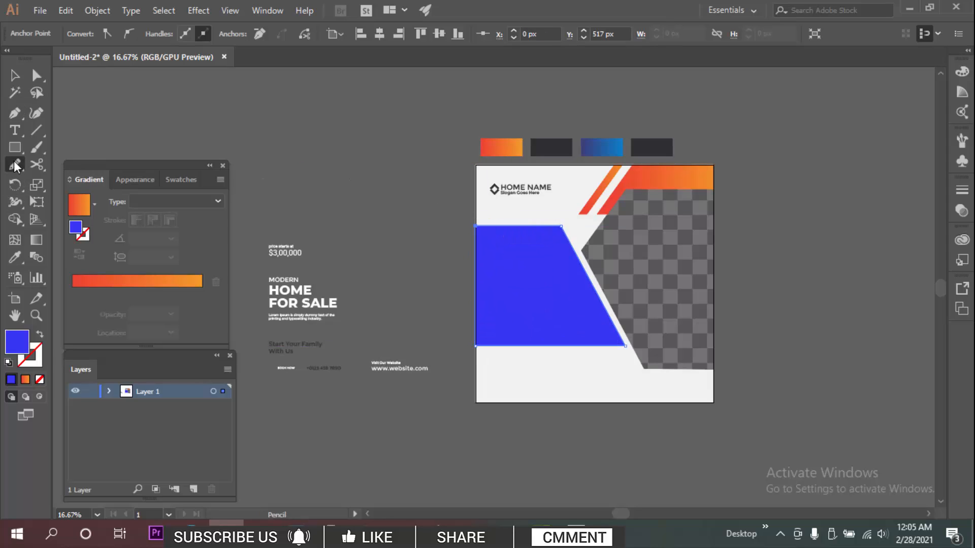
key("i")
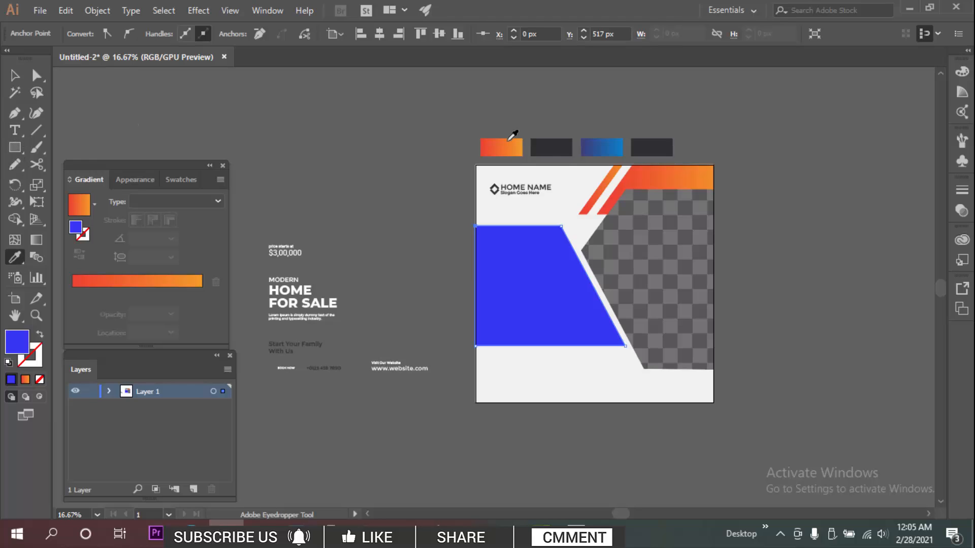
left_click(500, 143)
key("v")
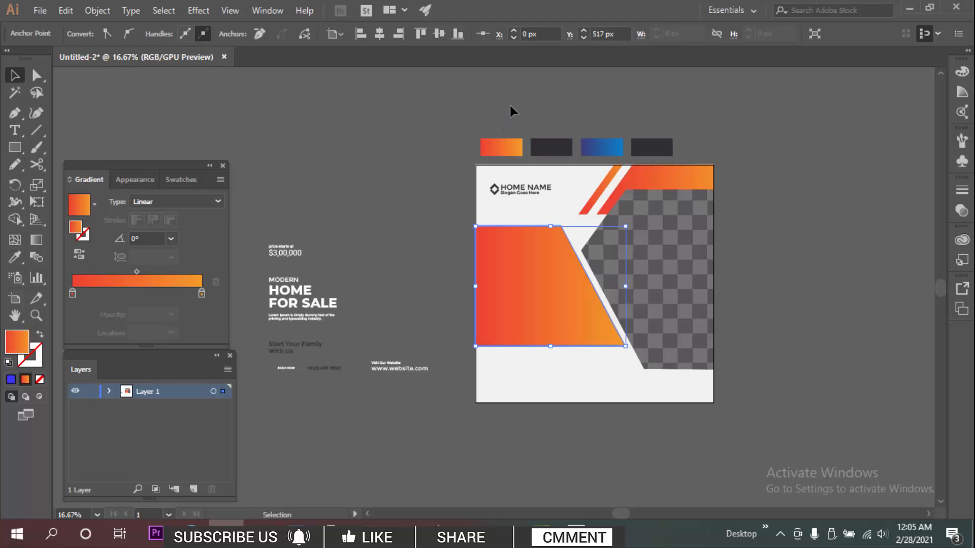
left_click(509, 103)
Move the MODERN HOME FOR SALE headline onto the orange gradient shape and bring it to the front
left_click_drag(392, 143, 440, 147)
left_click_drag(325, 208, 384, 187)
left_click(406, 262)
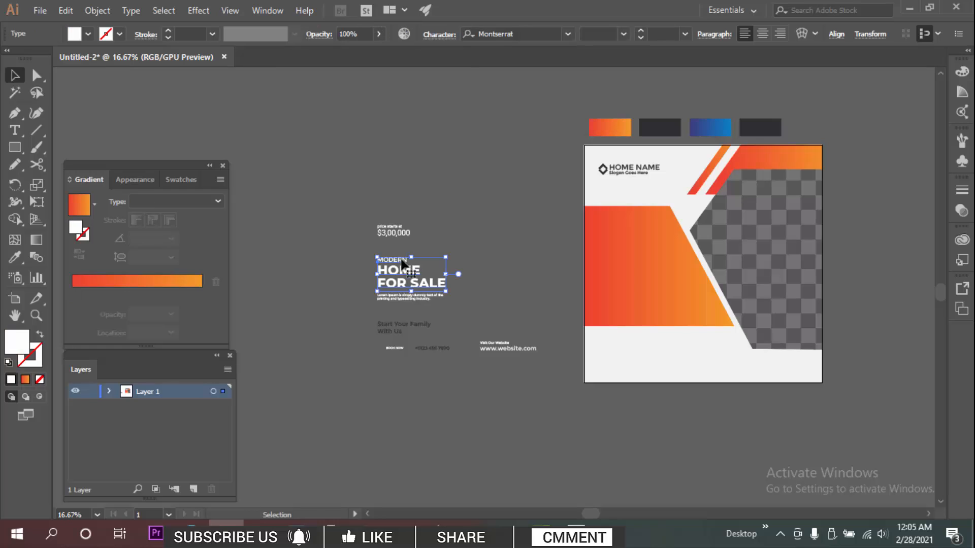
left_click_drag(399, 263, 610, 249)
right_click(611, 249)
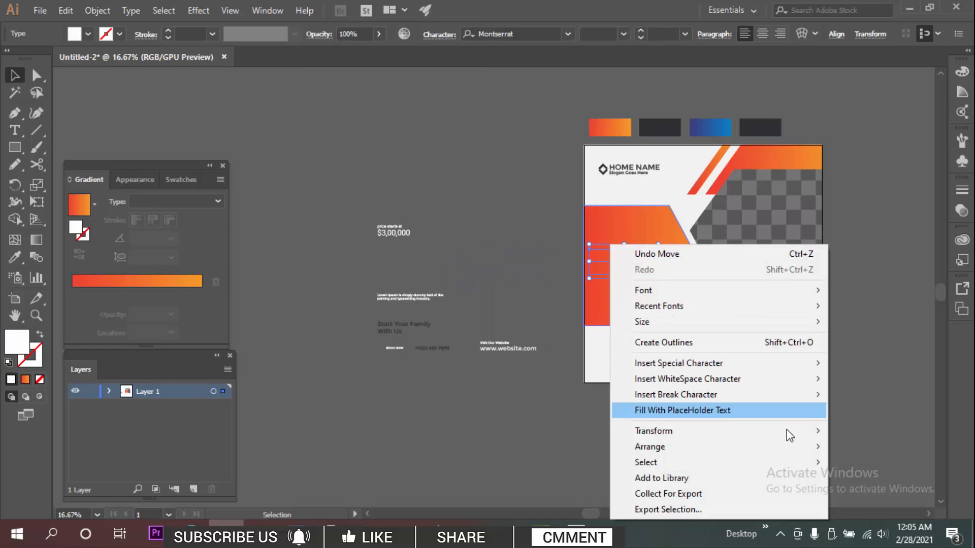
mouse_move(789, 431)
mouse_move(787, 448)
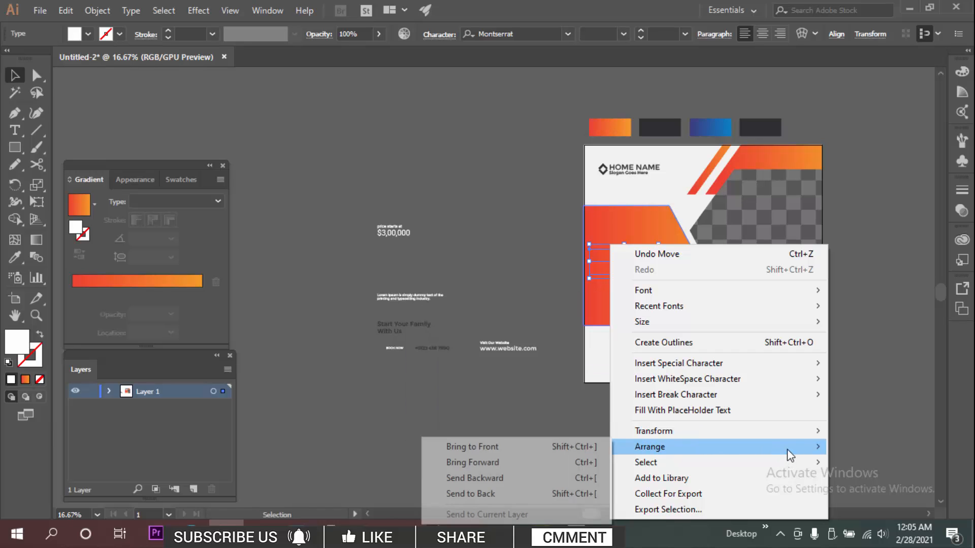
left_click(531, 450)
left_click(365, 193)
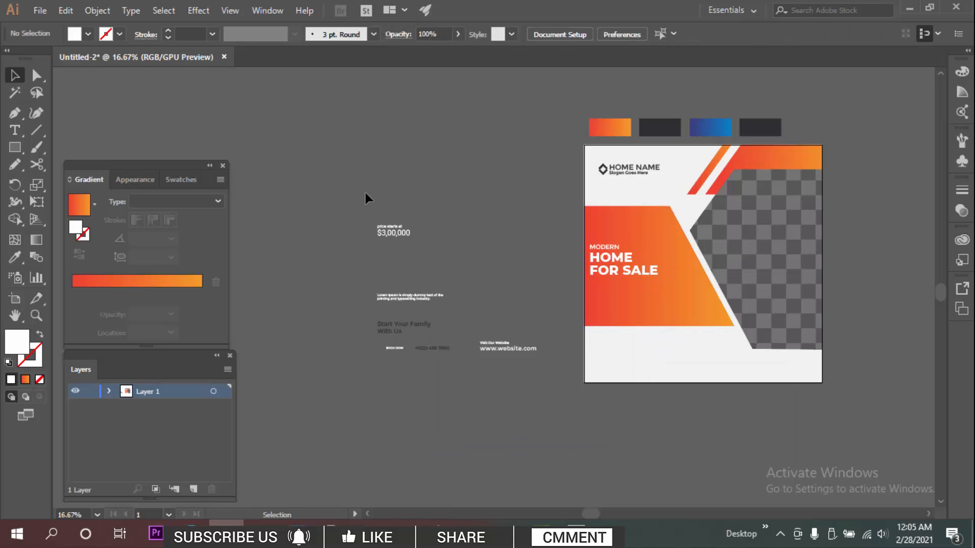
Bring all the remaining text blocks beside the artboard to the front and deselect them
left_click_drag(519, 366, 359, 208)
right_click(391, 234)
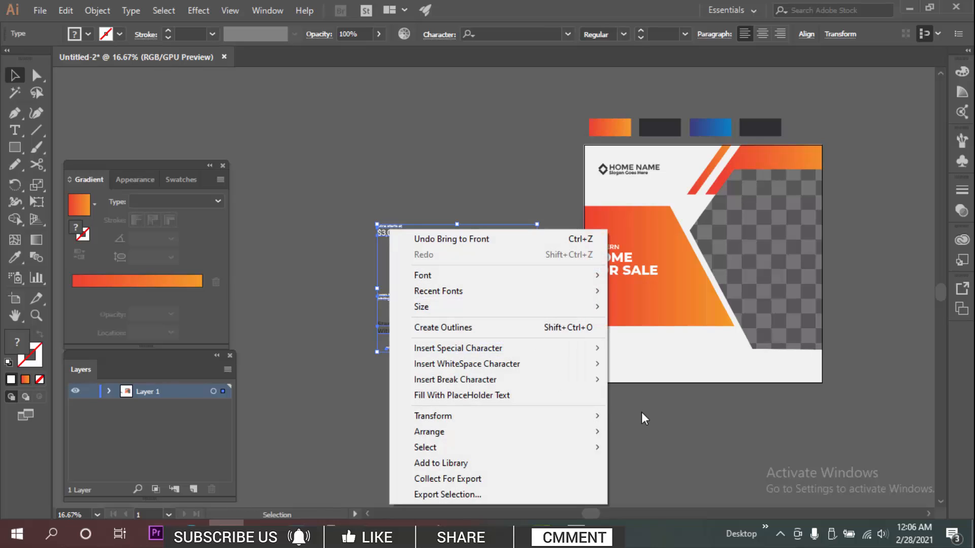
mouse_move(601, 432)
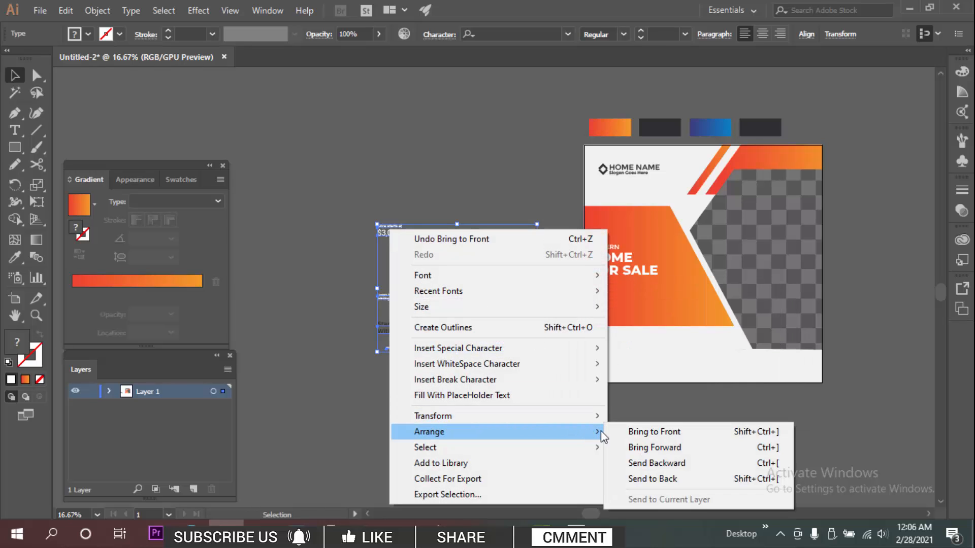
left_click(649, 432)
left_click(485, 190)
scroll(667, 236, "left", 1)
scroll(669, 236, "up", 2)
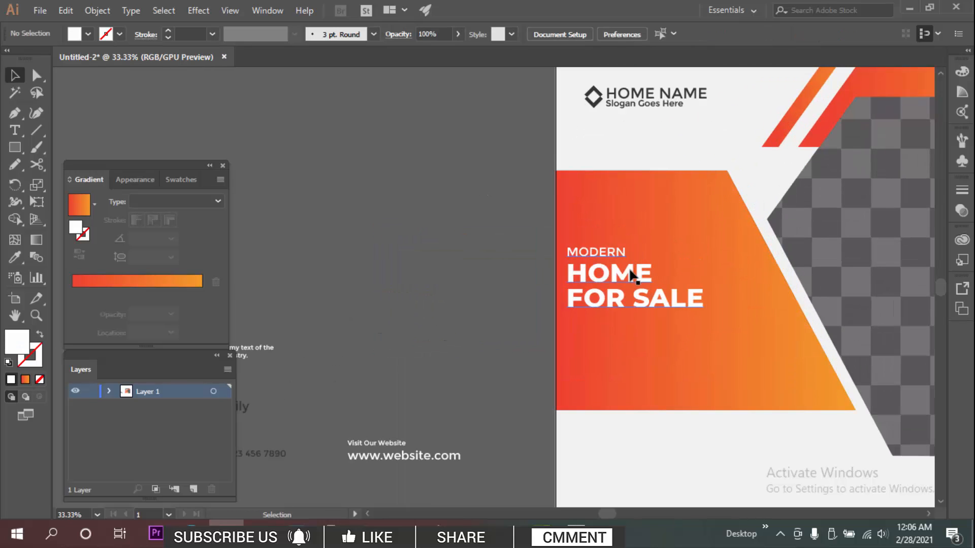
left_click(662, 239)
left_click(644, 102, "shift")
left_click_drag(644, 102, 638, 95)
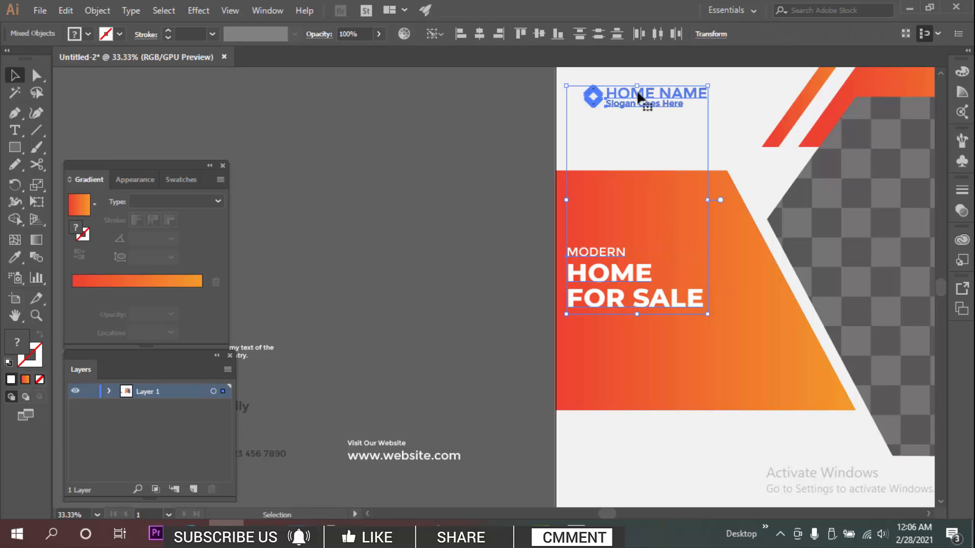
left_click(481, 139)
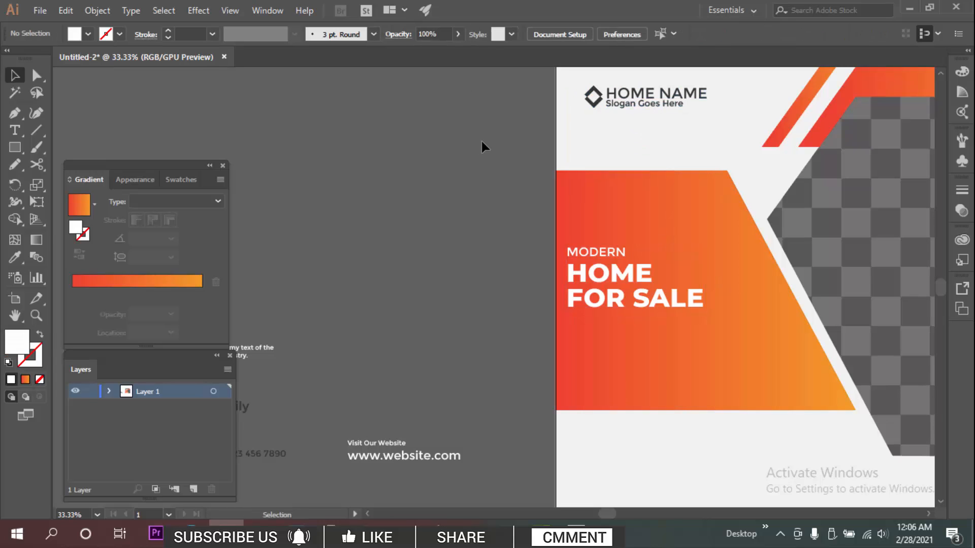
Align the MODERN HOME FOR SALE headline's left edge to the HOME NAME logo, using the logo as the key object
left_click(614, 100)
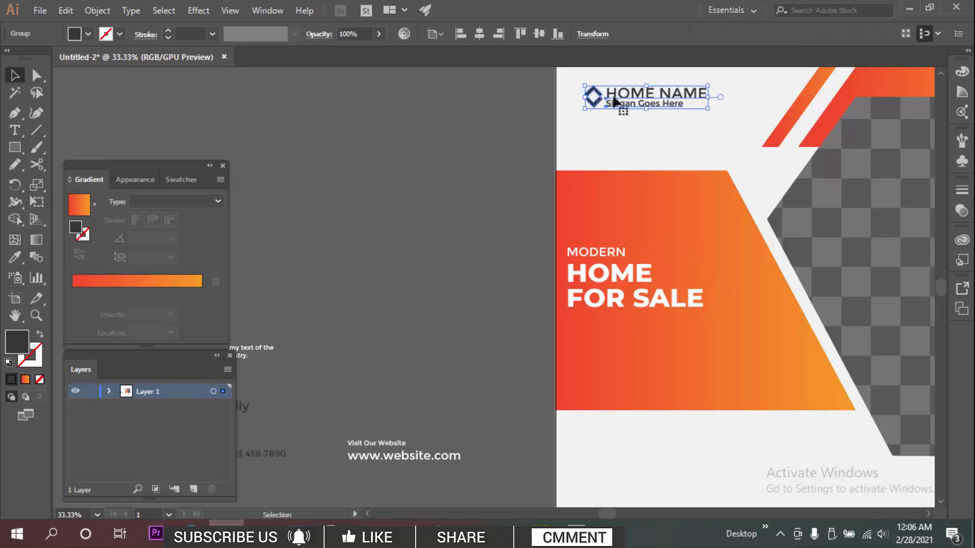
left_click(623, 276, "shift")
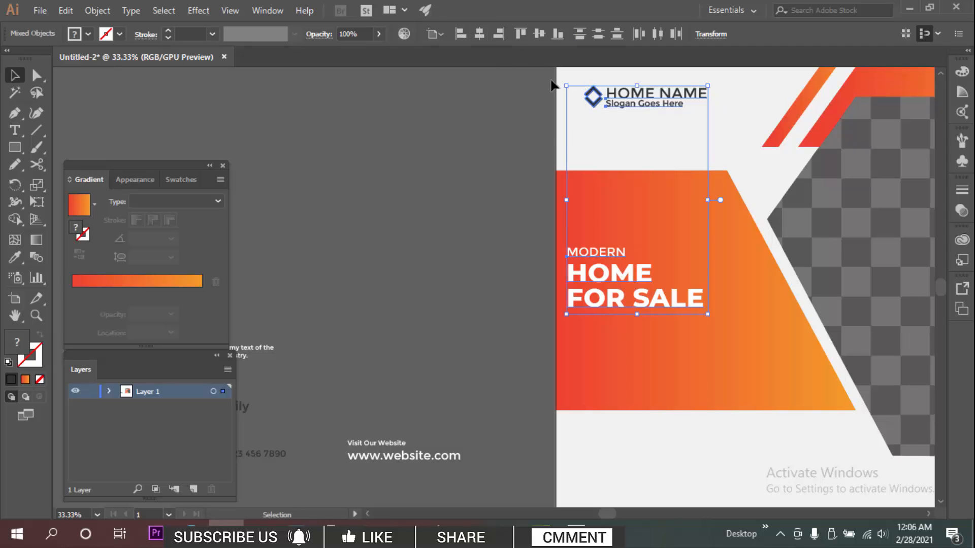
left_click(626, 96)
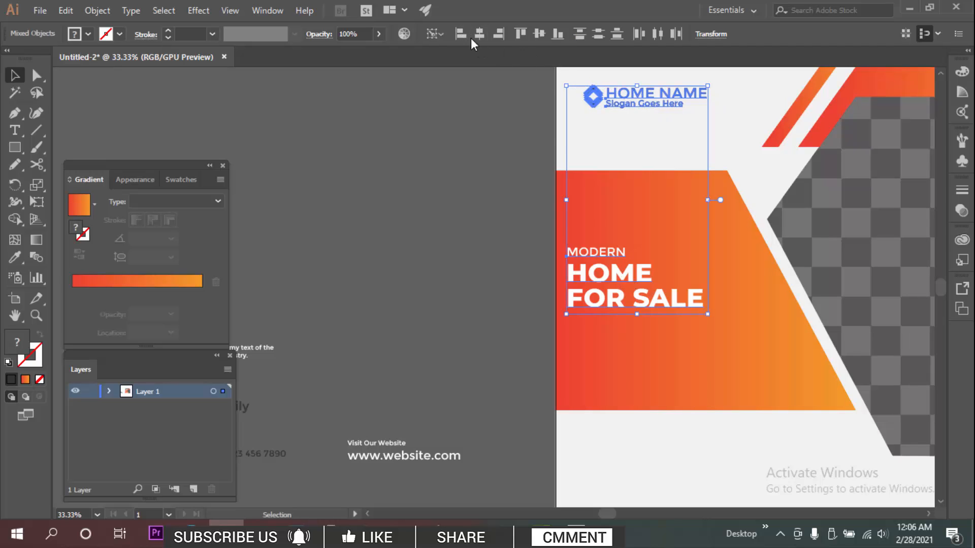
left_click(463, 32)
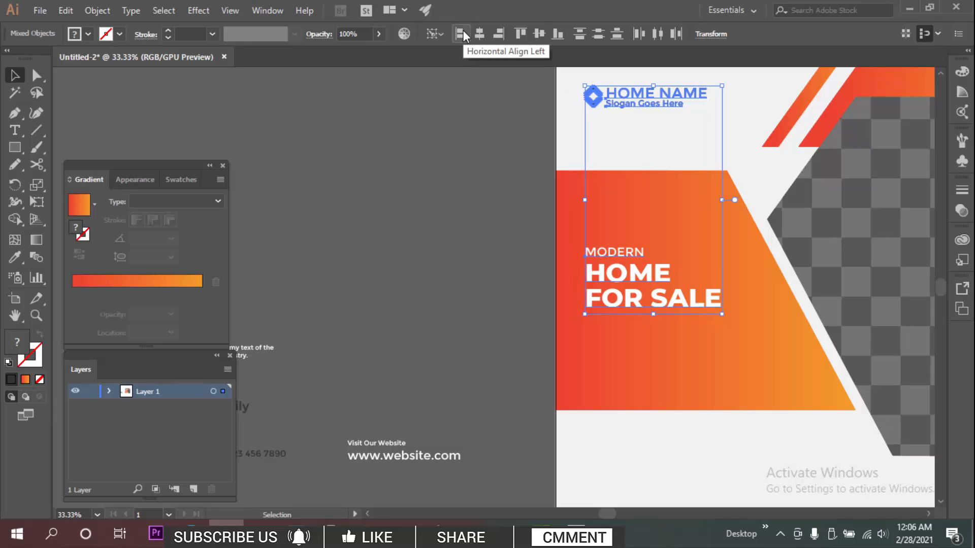
left_click(493, 163)
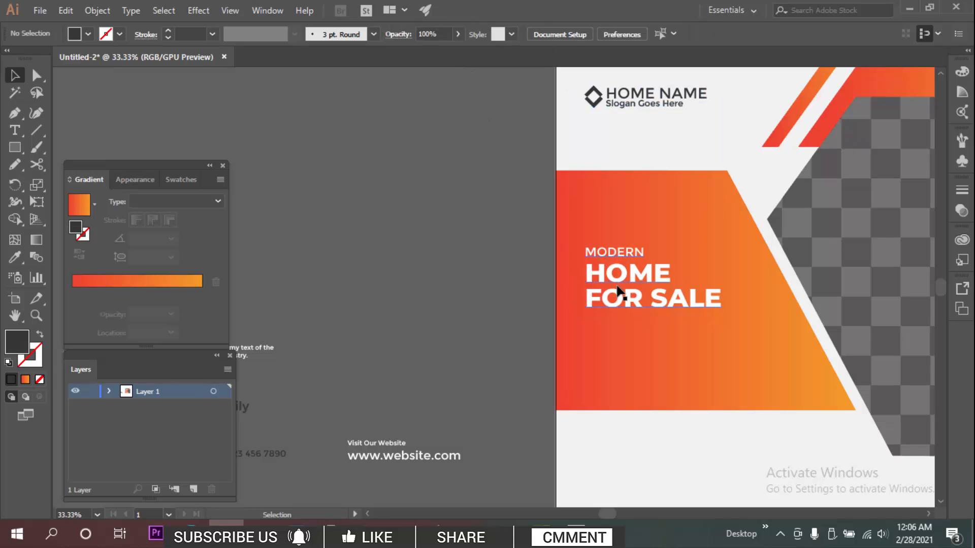
scroll(625, 275, "down", 1)
scroll(477, 189, "up", 3)
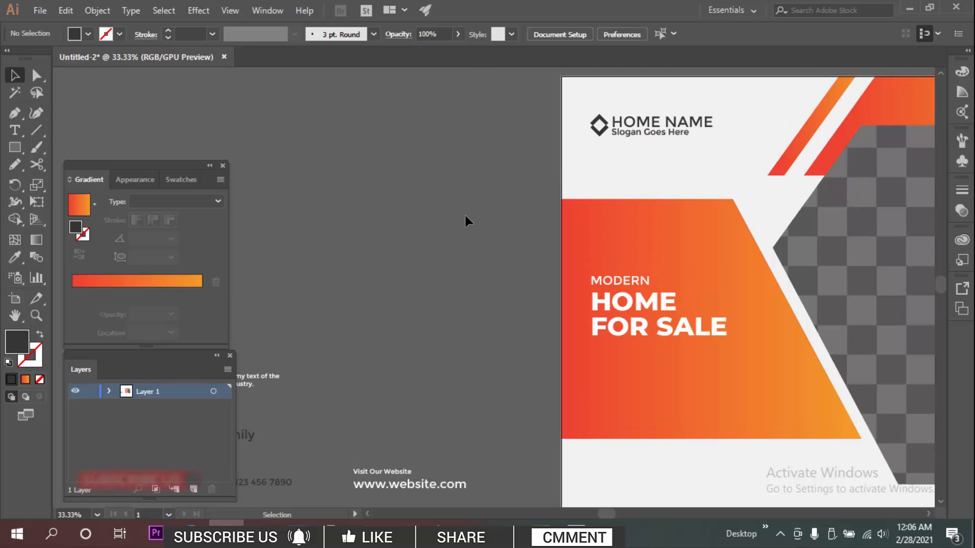
left_click_drag(459, 210, 442, 220)
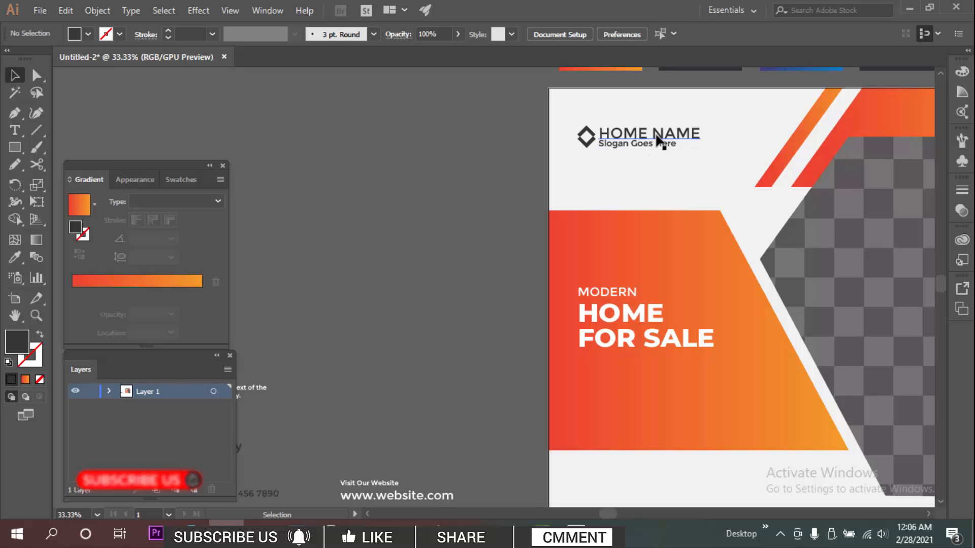
left_click_drag(574, 170, 391, 169)
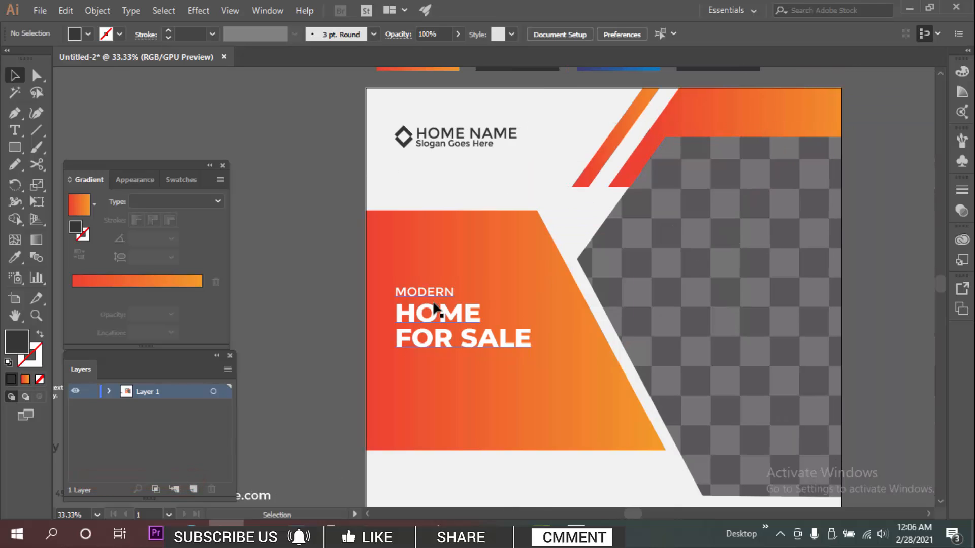
scroll(330, 258, "down", 1)
left_click_drag(421, 287, 505, 282)
scroll(503, 306, "down", 1)
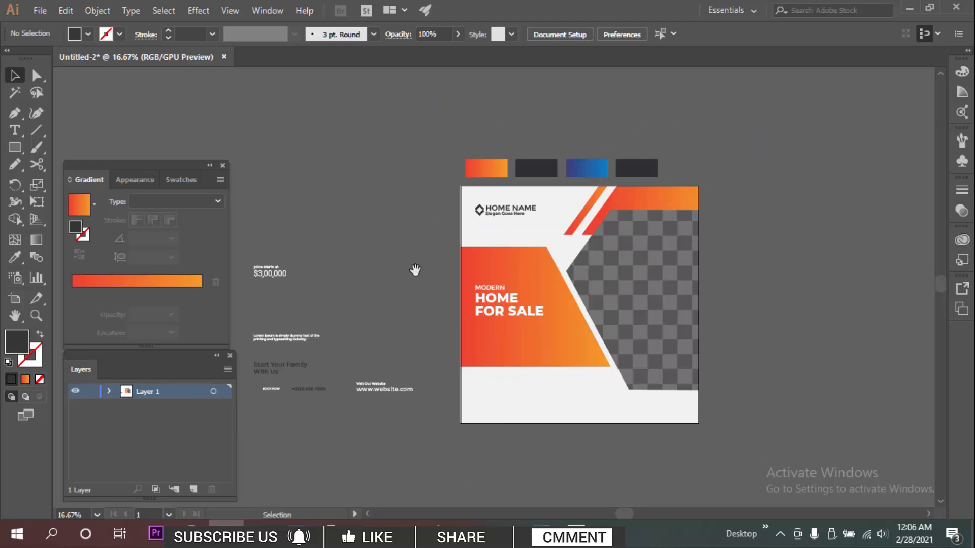
Group the "price starts at" line with the $3,00,000 amount beside the artboard
left_click_drag(415, 270, 462, 257)
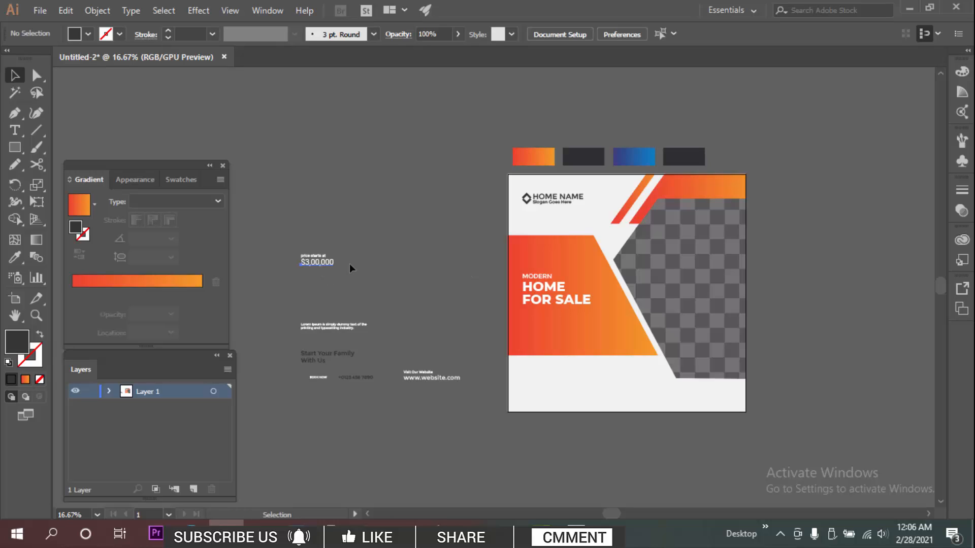
left_click_drag(350, 264, 401, 258)
key("ctrl+z")
left_click(378, 207)
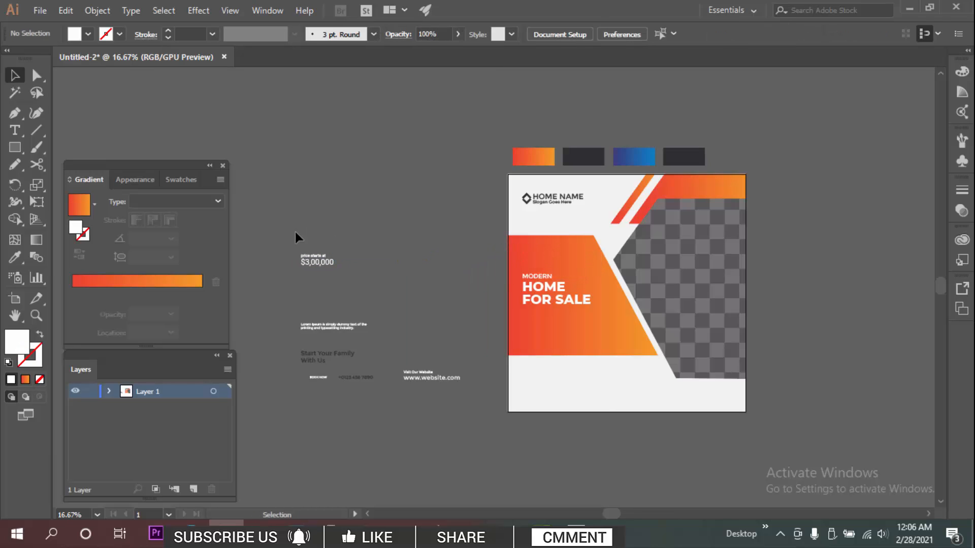
left_click_drag(295, 234, 350, 284)
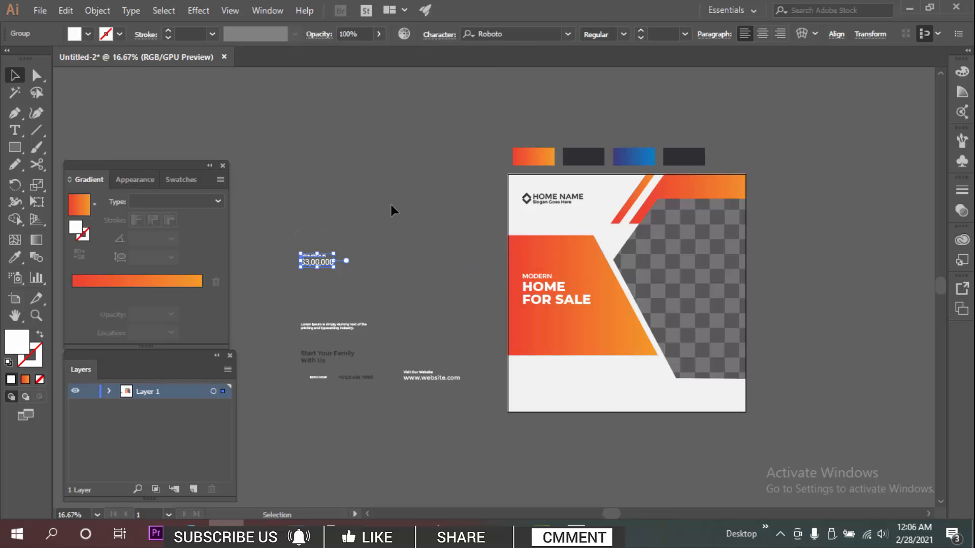
Draw a closed four-sided Pen shape about 827 px wide and 199 px tall along the orange shape's top, following its slanted edge
left_click_drag(398, 211, 405, 200)
key("p")
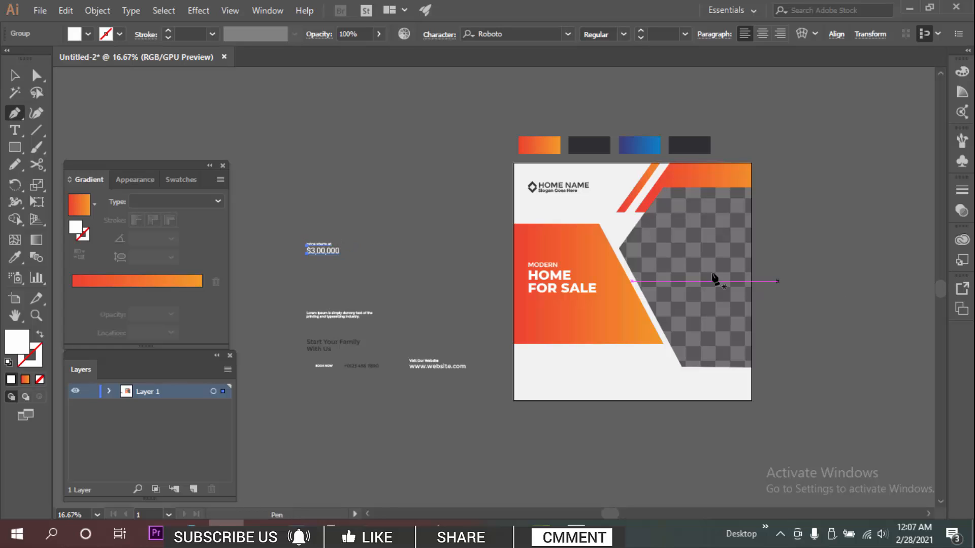
scroll(503, 233, "up", 1)
left_click(523, 225)
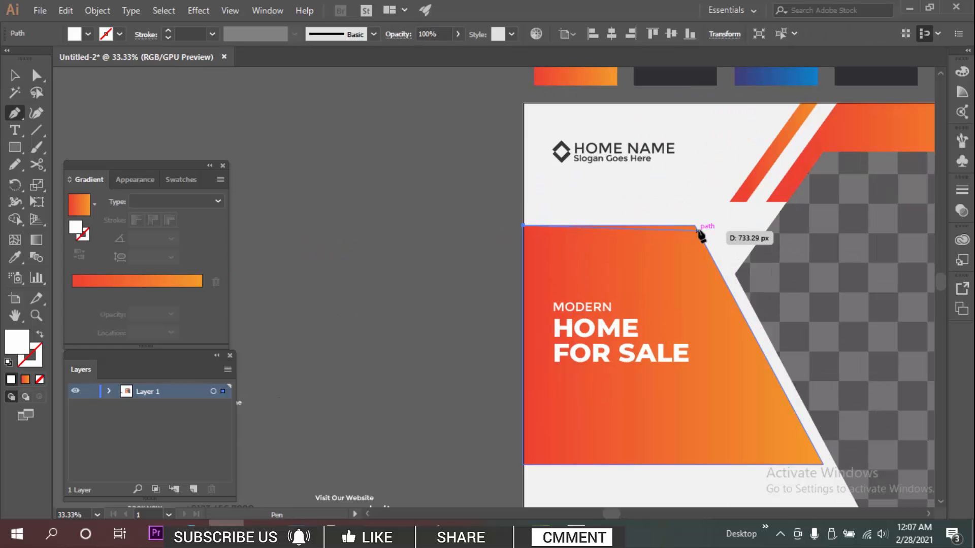
left_click(694, 226)
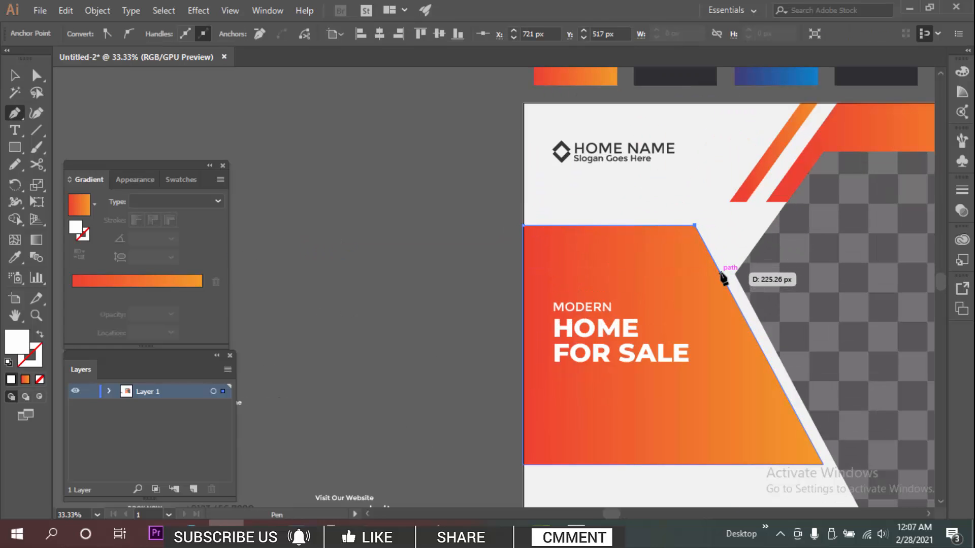
left_click(720, 272)
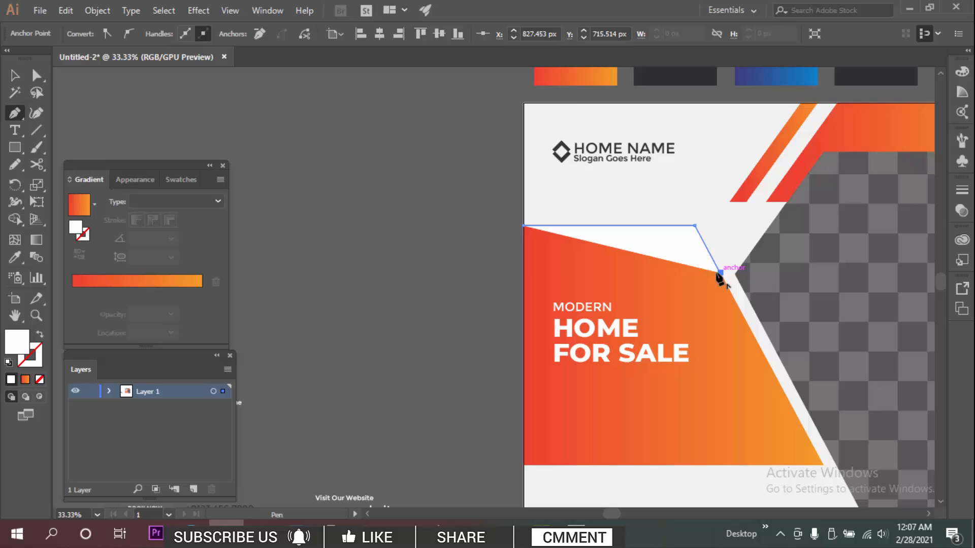
left_click(524, 273)
left_click(524, 225)
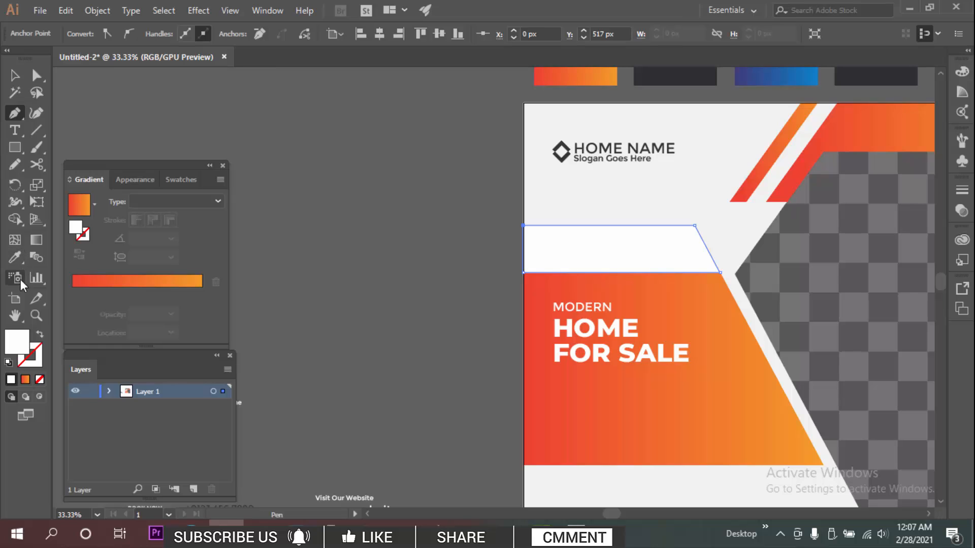
Apply the dark grey swatch colour to the new band with the Eyedropper and deselect it
left_click(14, 257)
left_click_drag(508, 140, 411, 246)
left_click(592, 166)
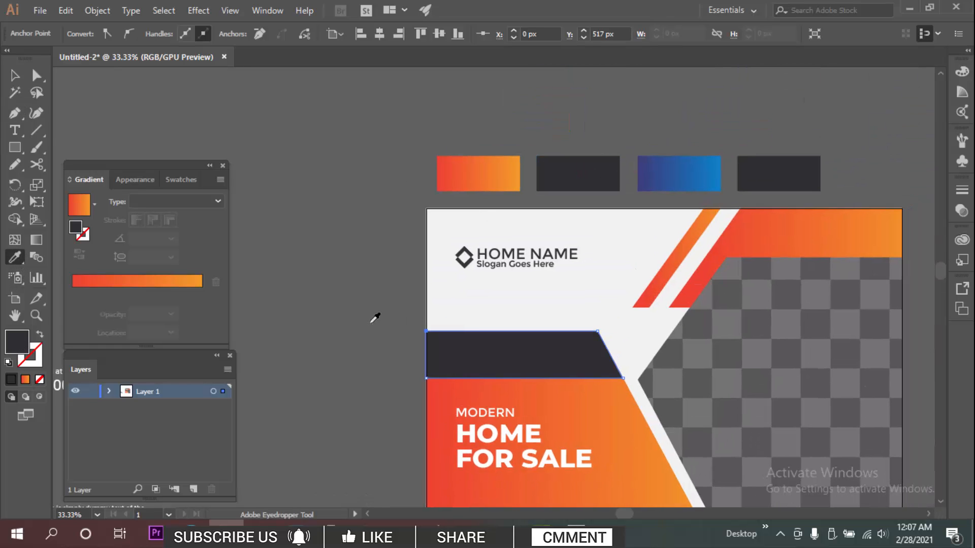
key("b")
left_click(368, 299)
key("ctrl+z")
key("v")
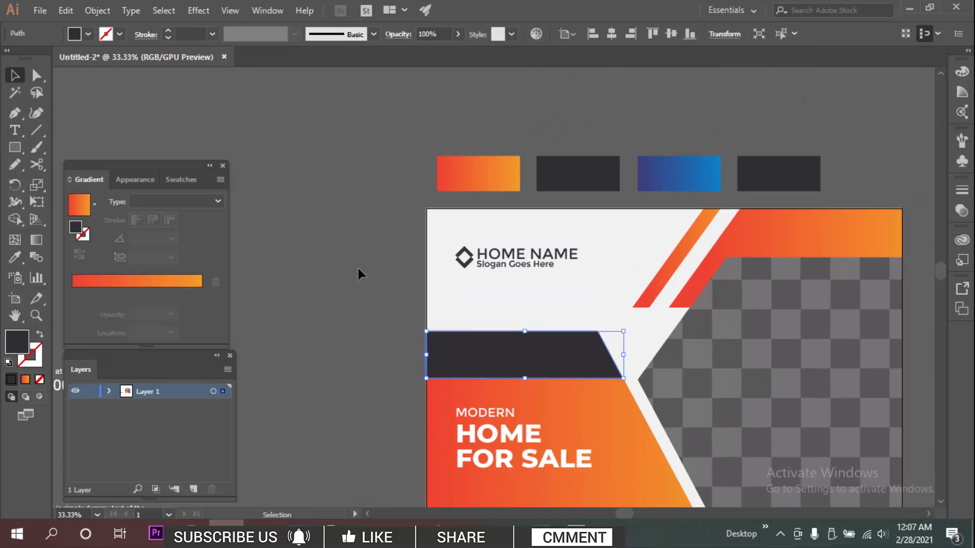
left_click_drag(469, 280, 688, 225)
left_click(400, 276)
Move the price text group from beside the artboard onto the dark band above the headline
scroll(402, 278, "down", 2)
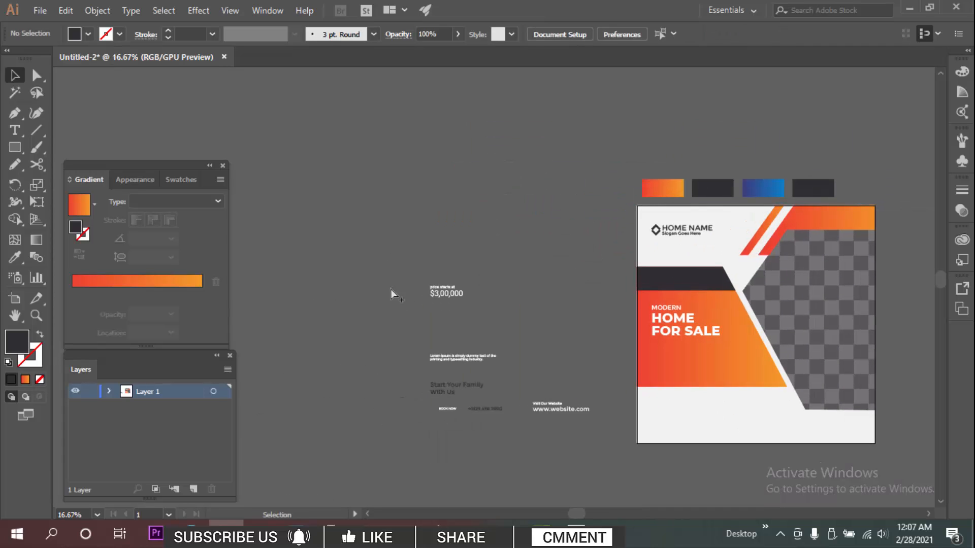
left_click(470, 316)
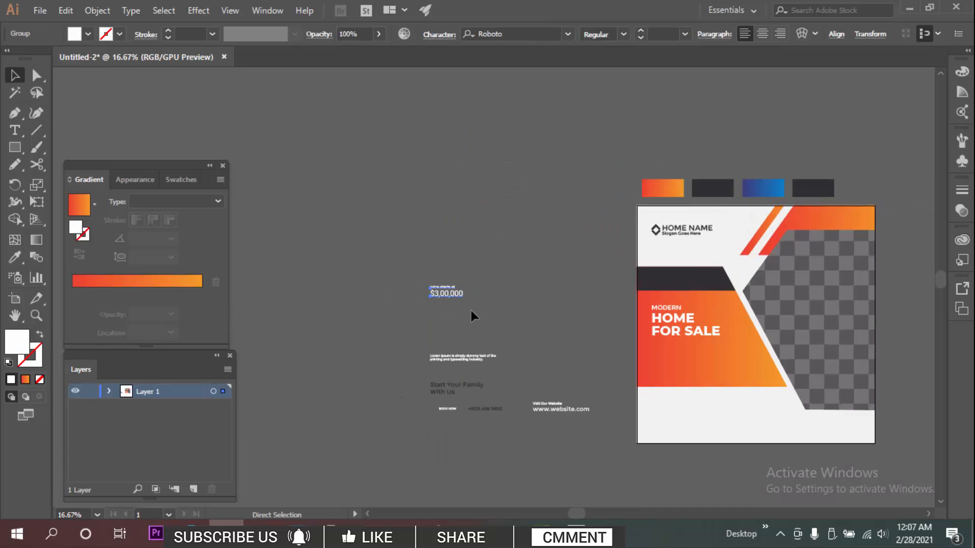
left_click_drag(521, 188, 496, 195)
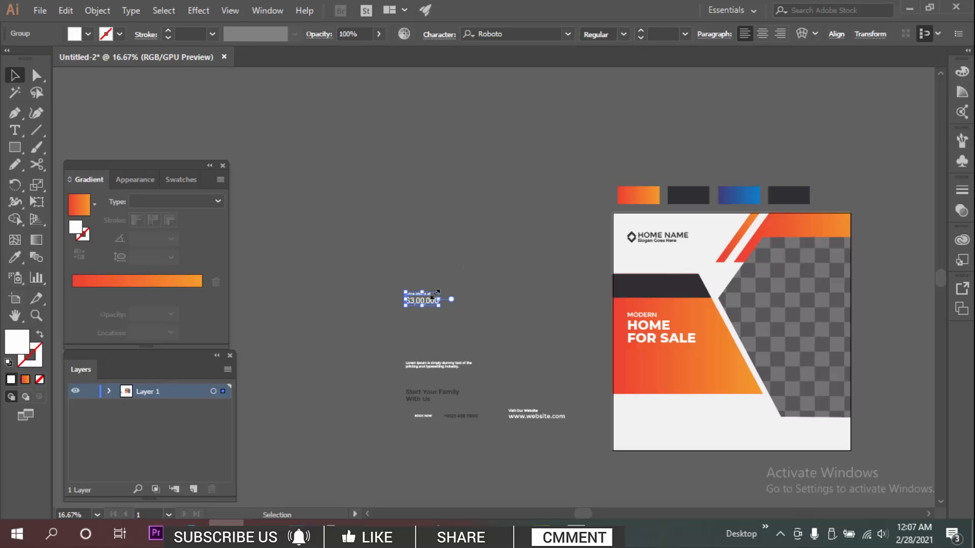
left_click_drag(435, 303, 652, 291)
key("ctrl+plus")
key("ctrl+plus")
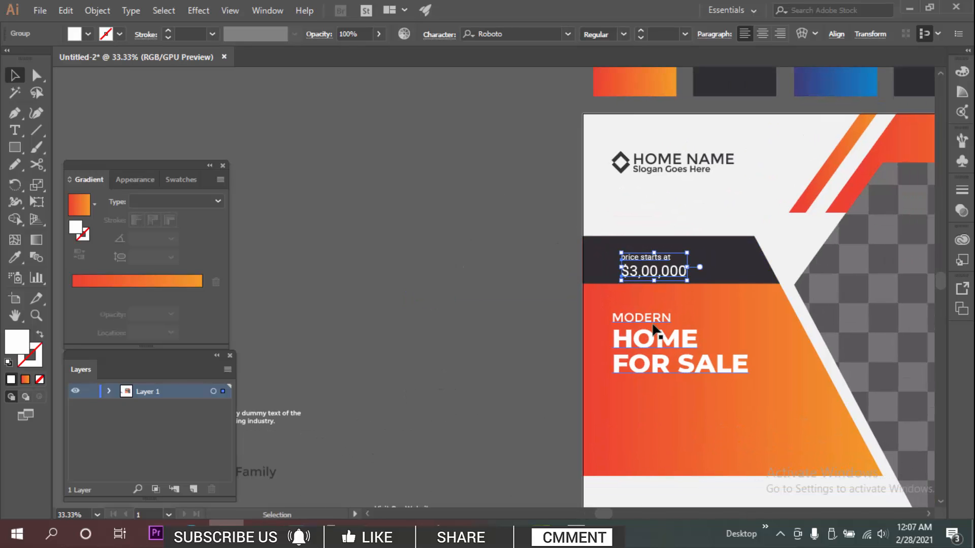
Align the price text's left edge with the HOME NAME logo and deselect both
left_click(665, 162, "shift")
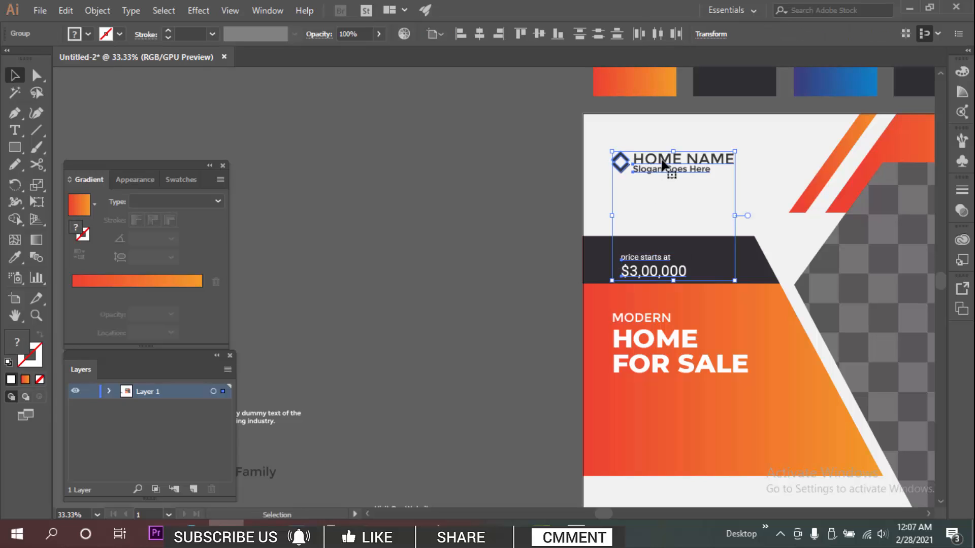
left_click(461, 32)
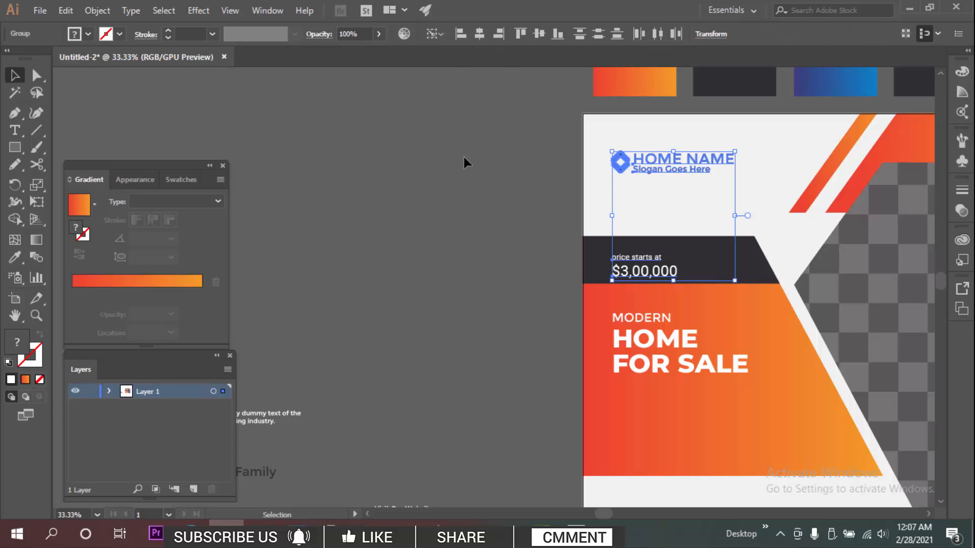
left_click(465, 156)
Center the price text vertically on the dark band, using the band as the key object, and deselect
scroll(665, 268, "up", 3)
left_click(677, 248)
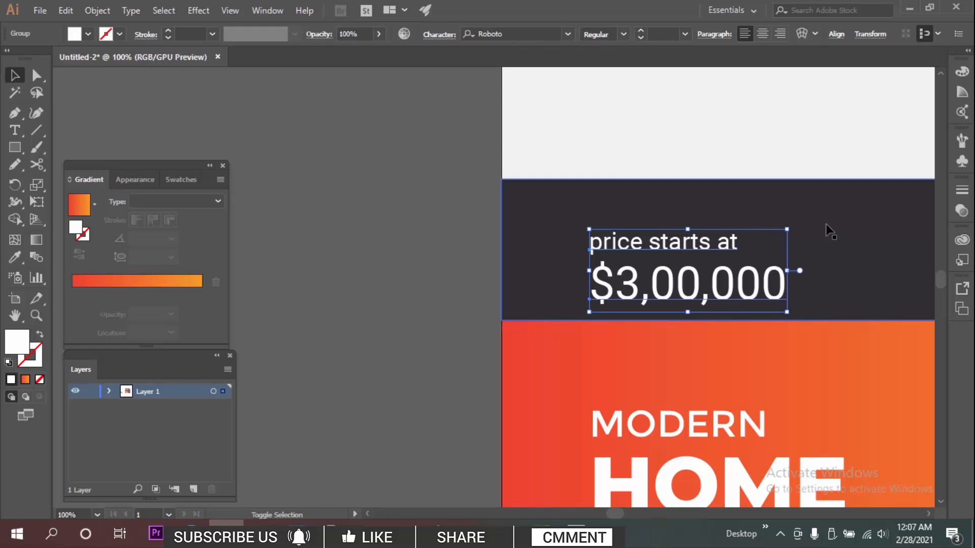
key("ctrl+minus")
left_click(702, 244, "shift")
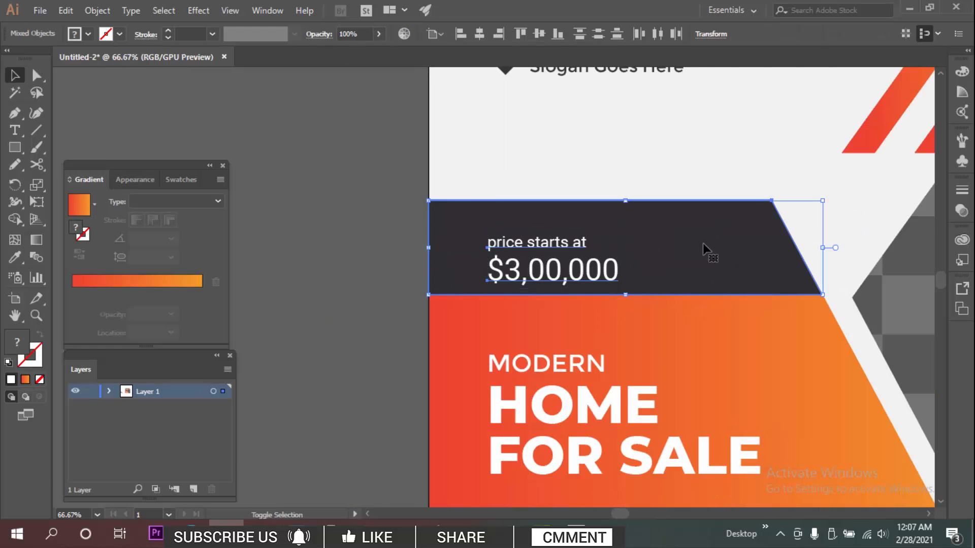
key("ctrl+minus")
left_click(707, 241)
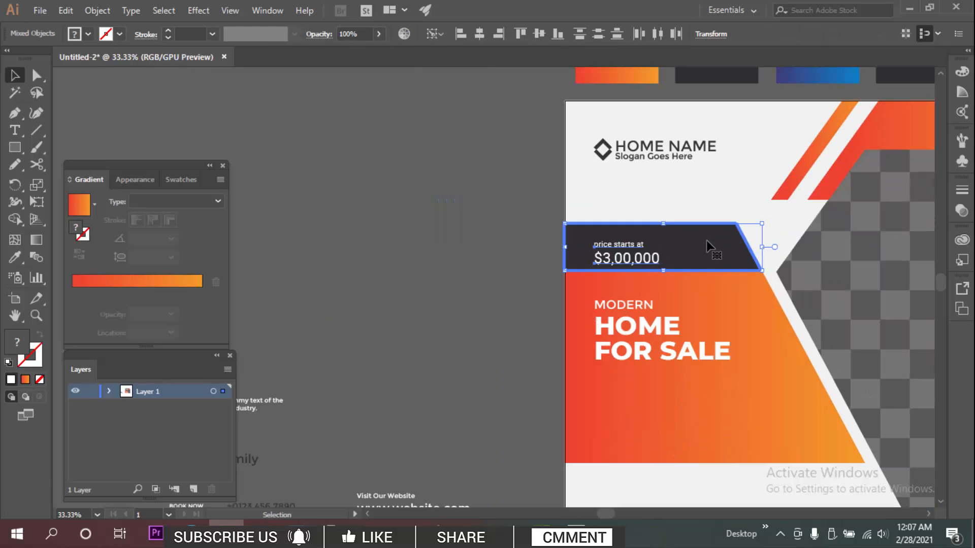
left_click(538, 35)
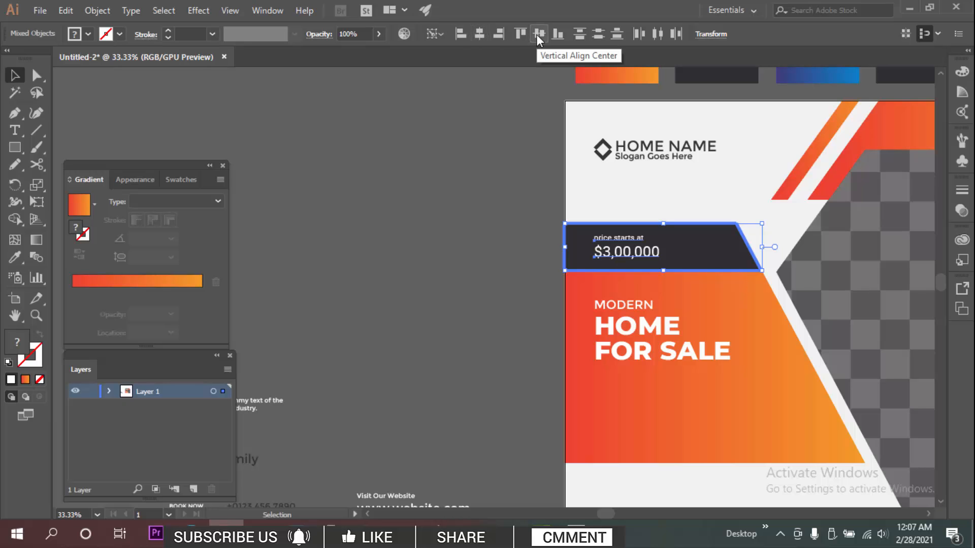
left_click(439, 206)
Enlarge the HOME NAME logo slightly towards its right and deselect it
key("ctrl+minus")
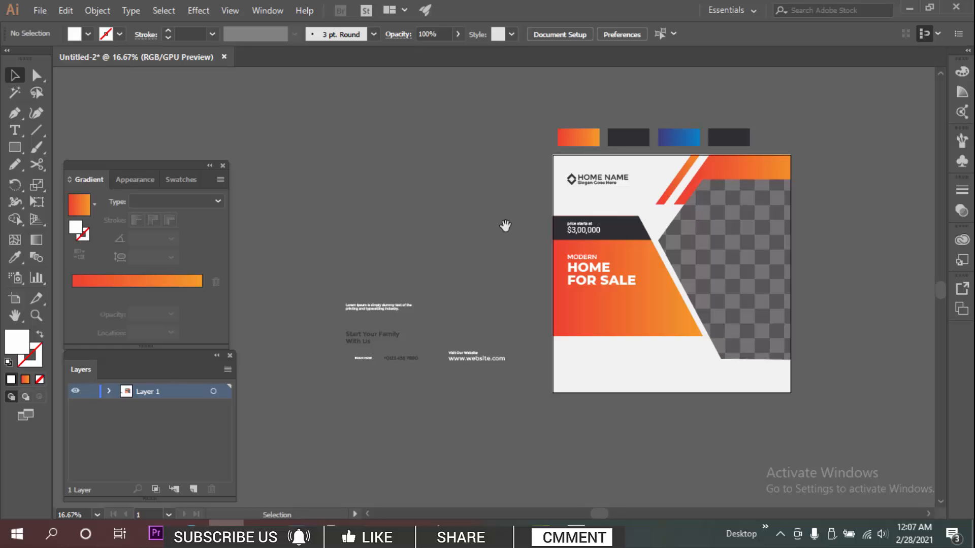
key("ctrl+plus")
key("ctrl+plus")
left_click(553, 184)
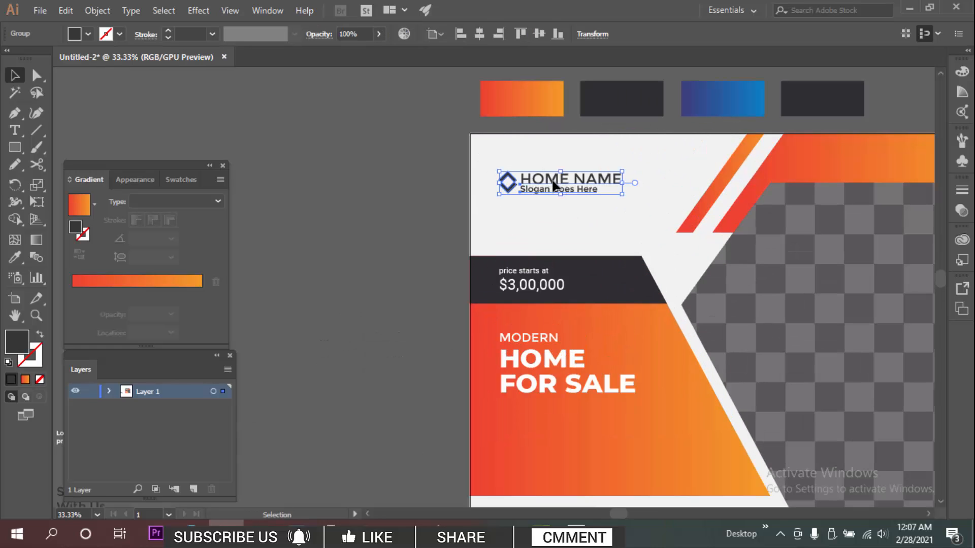
left_click_drag(554, 186, 554, 186)
left_click_drag(621, 188, 635, 189)
left_click(660, 152)
Move the dark band together with its price text off the artboard, to the left of the orange shape
key("space")
left_click_drag(616, 221, 609, 207)
scroll(610, 207, "down", 3)
left_click_drag(611, 241, 594, 267)
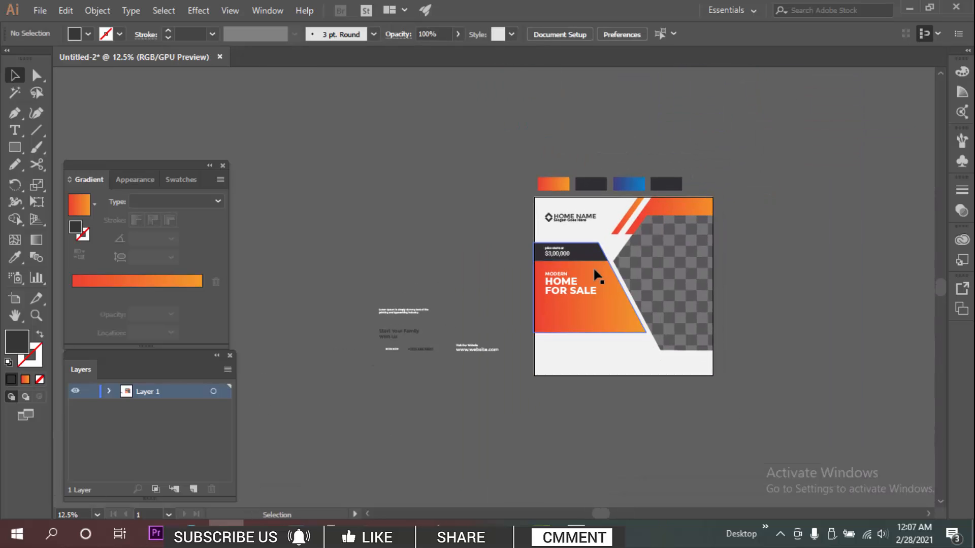
scroll(561, 248, "up", 1)
left_click_drag(459, 215, 421, 189)
scroll(539, 215, "up", 1)
left_click_drag(561, 204, 498, 208)
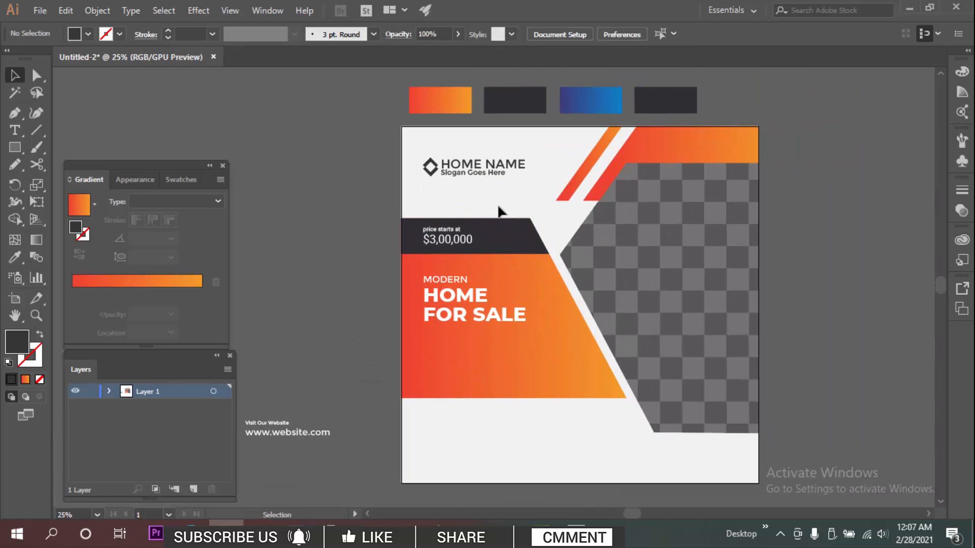
scroll(454, 242, "up", 2)
left_click(535, 246)
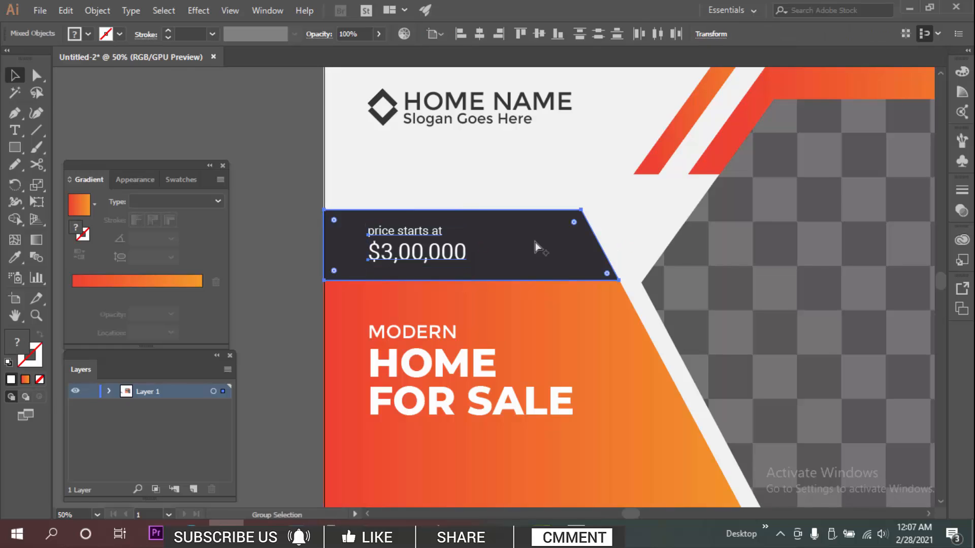
scroll(535, 246, "down", 1)
left_click_drag(605, 262, 359, 264)
Raise the orange shape's top edge by moving its two upper anchor points upward, keeping the right side's slant
left_click(629, 239)
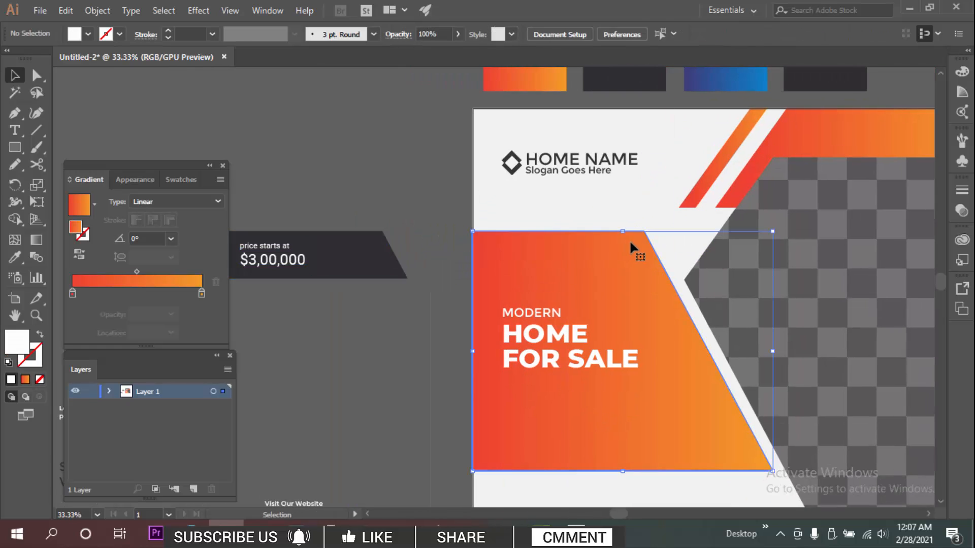
key("a")
left_click_drag(643, 232, 625, 220)
left_click_drag(473, 232, 472, 215)
left_click(355, 196)
left_click_drag(355, 196, 431, 196)
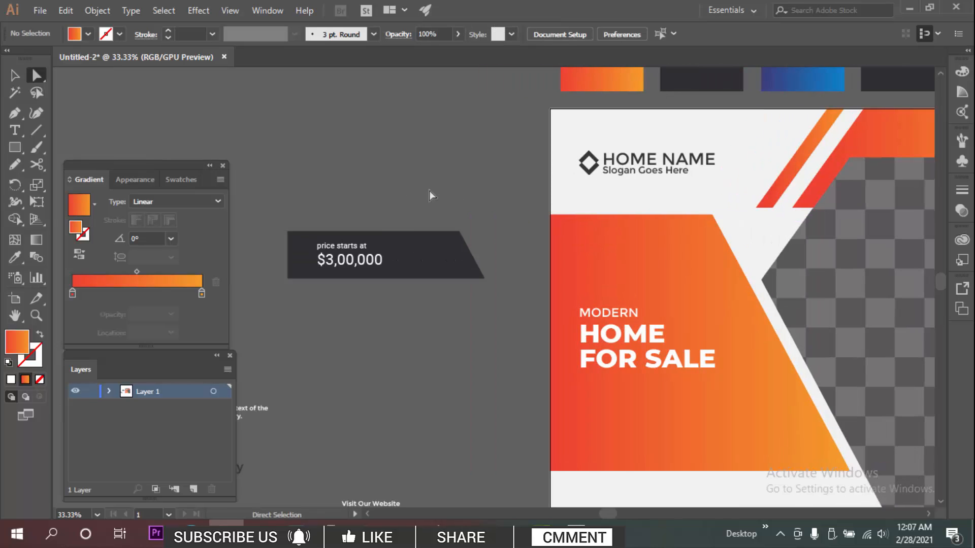
Move the dark band and its price text back onto the top of the orange shape and deselect them
key("v")
left_click_drag(401, 284, 358, 252)
left_click_drag(391, 258, 621, 269)
left_click(476, 229)
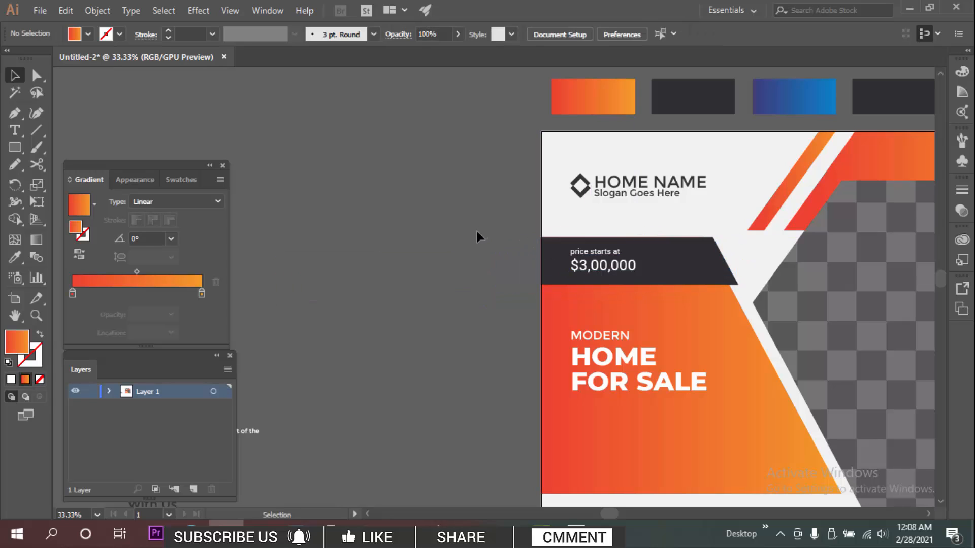
Shift the dark band's two right-hand anchor points inward to match the orange shape's slanted edge
scroll(476, 229, "down", 1)
scroll(659, 242, "up", 2)
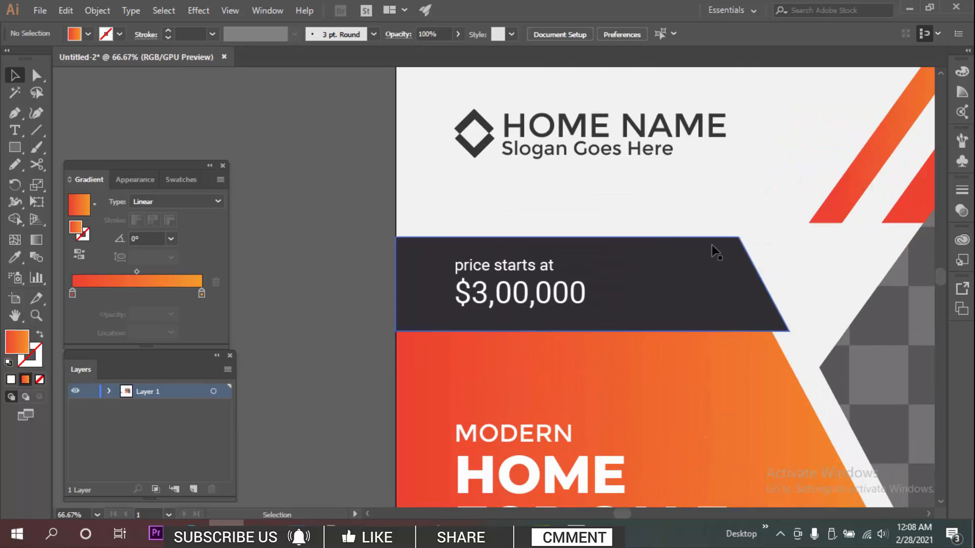
key("a")
left_click_drag(741, 237, 721, 237)
left_click_drag(790, 331, 772, 333)
left_click(327, 220)
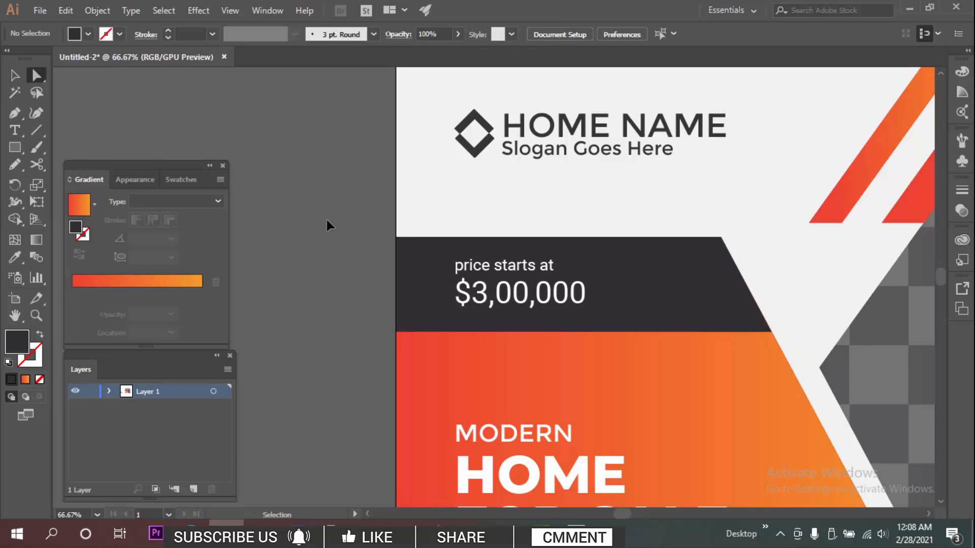
Scale the MODERN HOME FOR SALE headline up slightly about its horizontal middle
scroll(335, 229, "down", 3)
key("v")
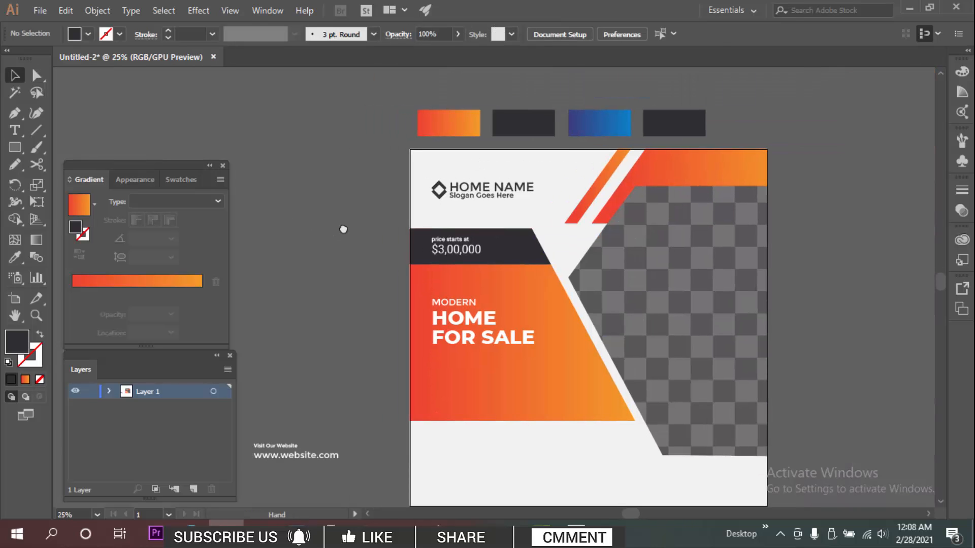
scroll(340, 228, "up", 1)
left_click(495, 287)
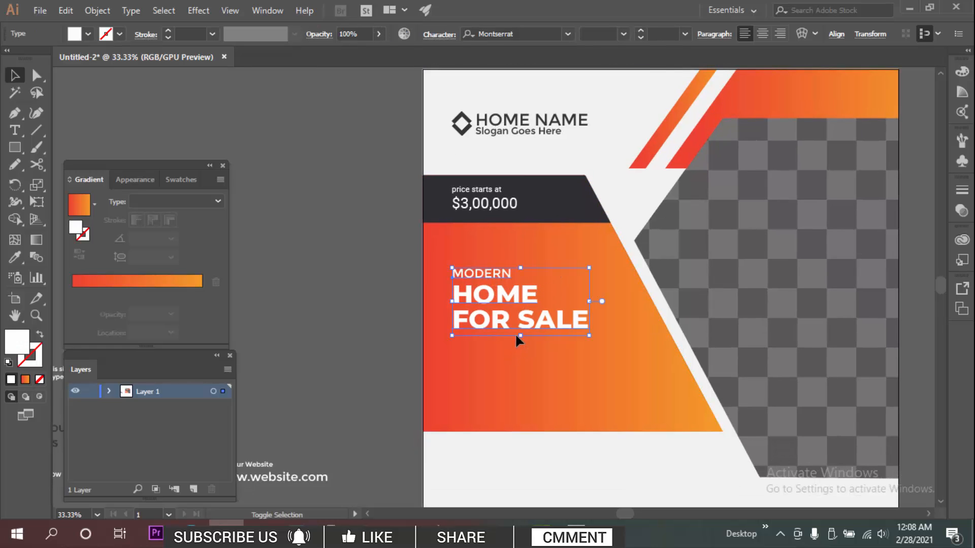
left_click_drag(520, 335, 517, 343)
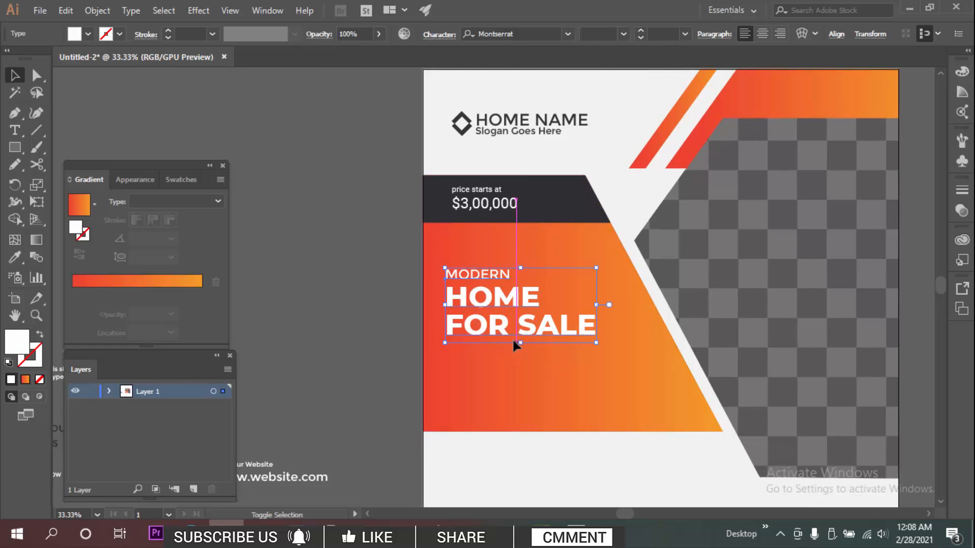
Left-align the MODERN HOME FOR SALE headline with the price text in the dark band, then deselect
left_click(495, 206, "shift")
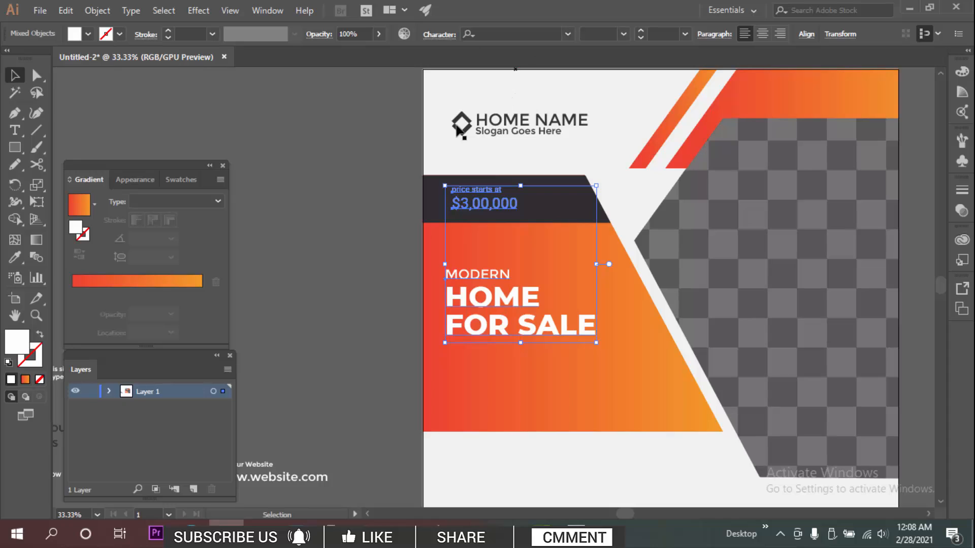
left_click(802, 35)
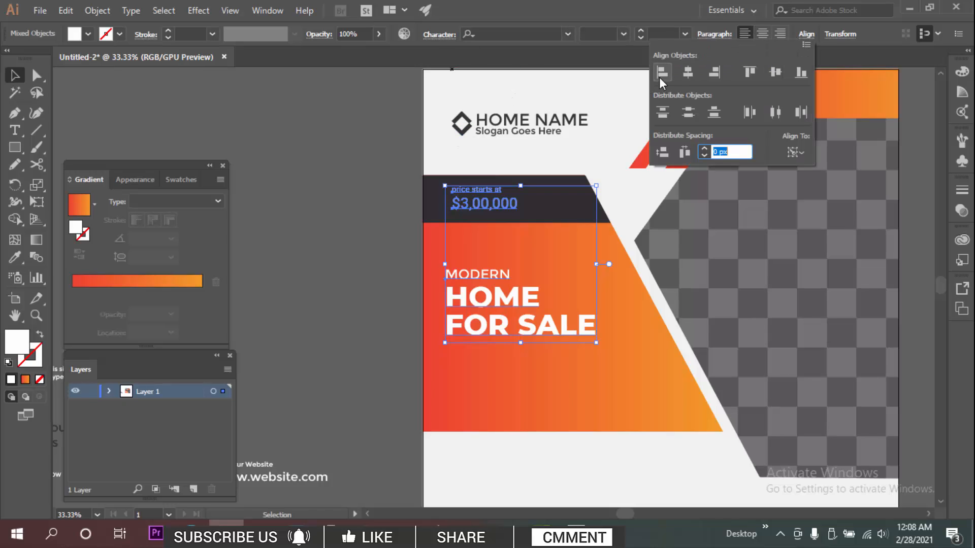
left_click(660, 77)
scroll(321, 195, "down", 2)
left_click_drag(259, 181, 311, 191)
left_click(311, 193)
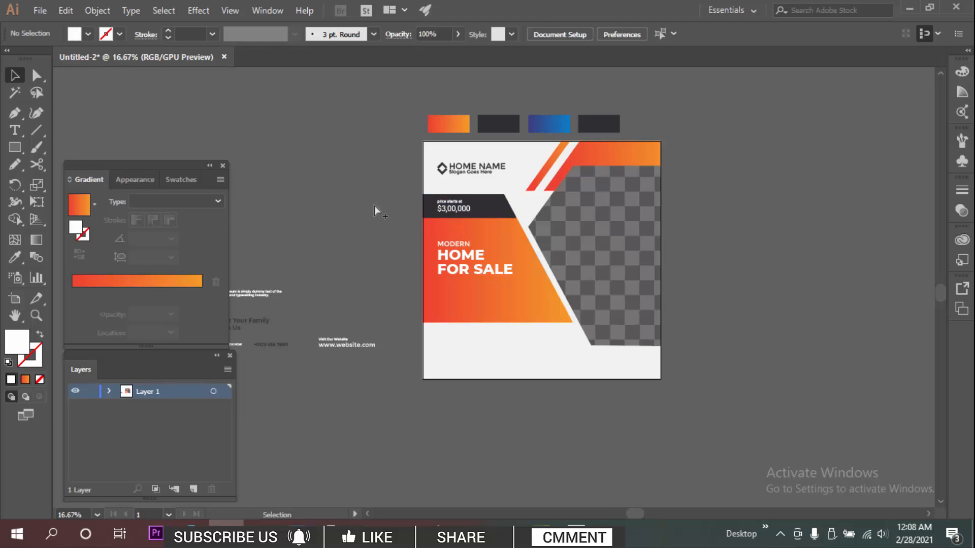
Place the Lorem Ipsum paragraph on the orange shape under the headline and enlarge it to 29.37 pt
scroll(374, 205, "up", 1)
left_click_drag(374, 205, 339, 243)
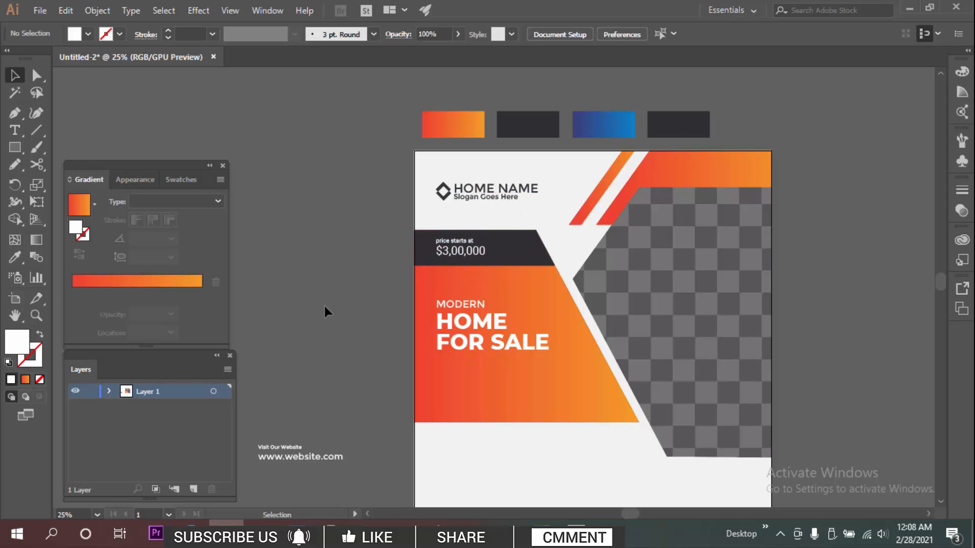
left_click_drag(351, 283, 428, 260)
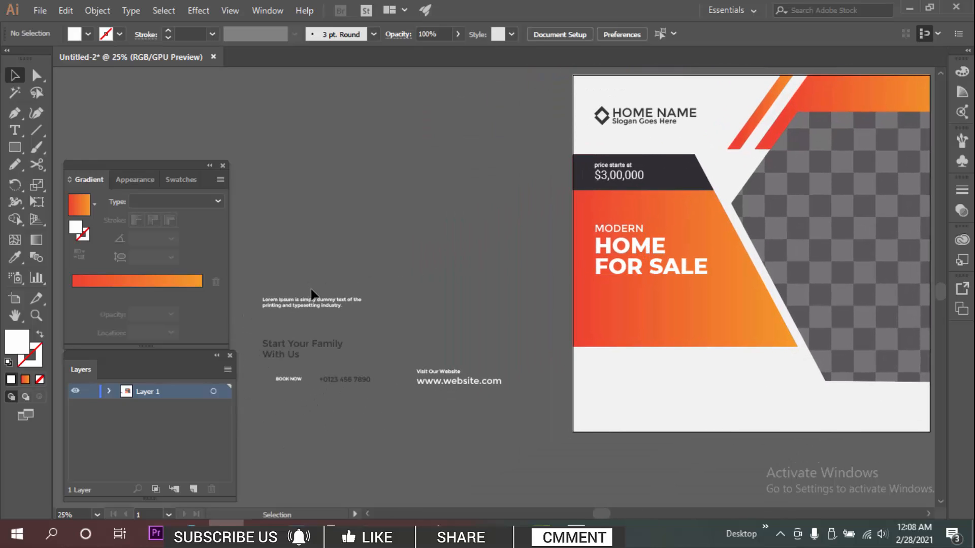
left_click_drag(310, 285, 334, 321)
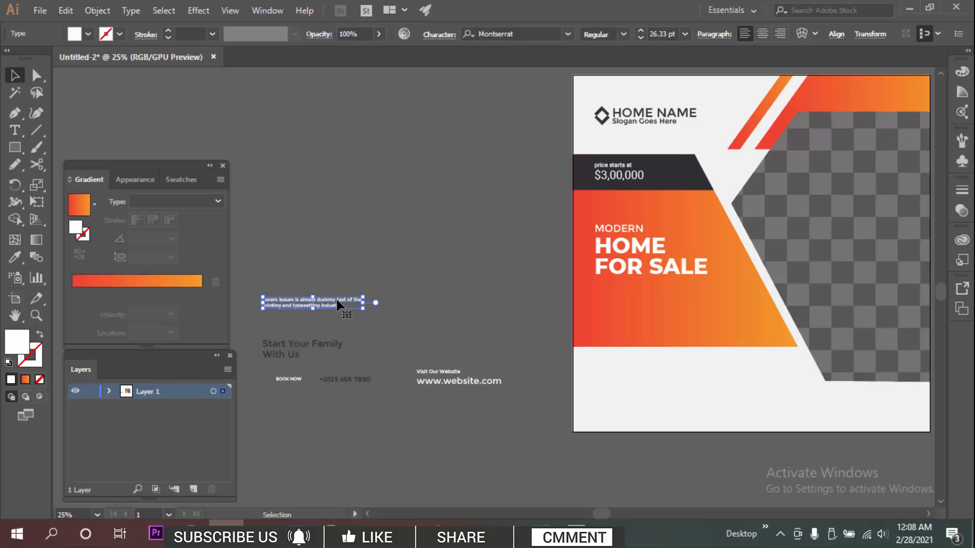
left_click_drag(346, 302, 728, 304)
scroll(685, 293, "up", 2)
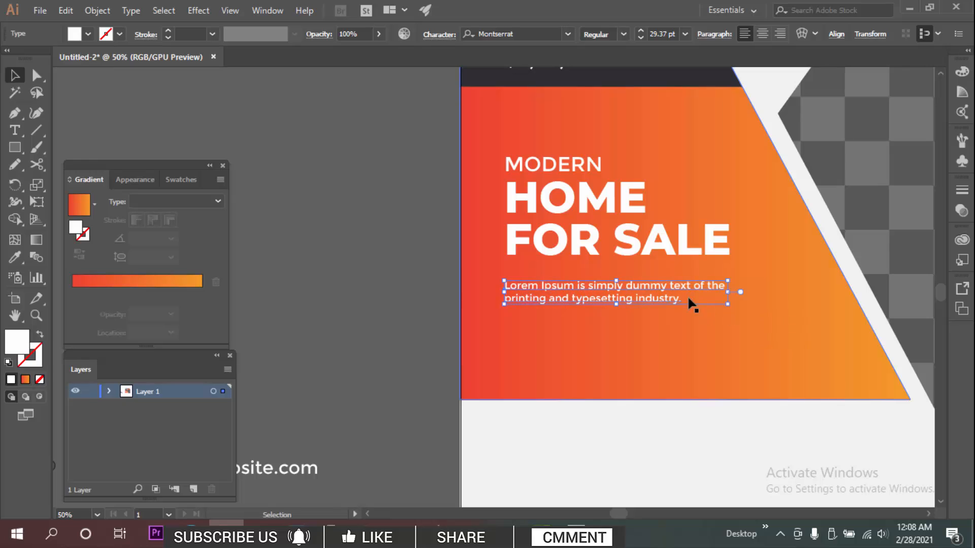
left_click(299, 272)
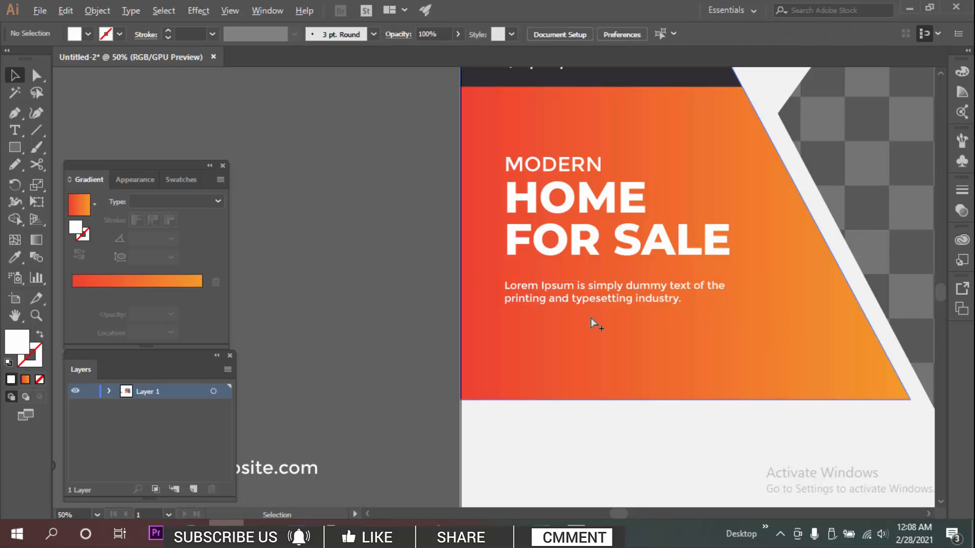
Move the Lorem Ipsum paragraph straight down to widen the gap below the headline
scroll(591, 318, "down", 1)
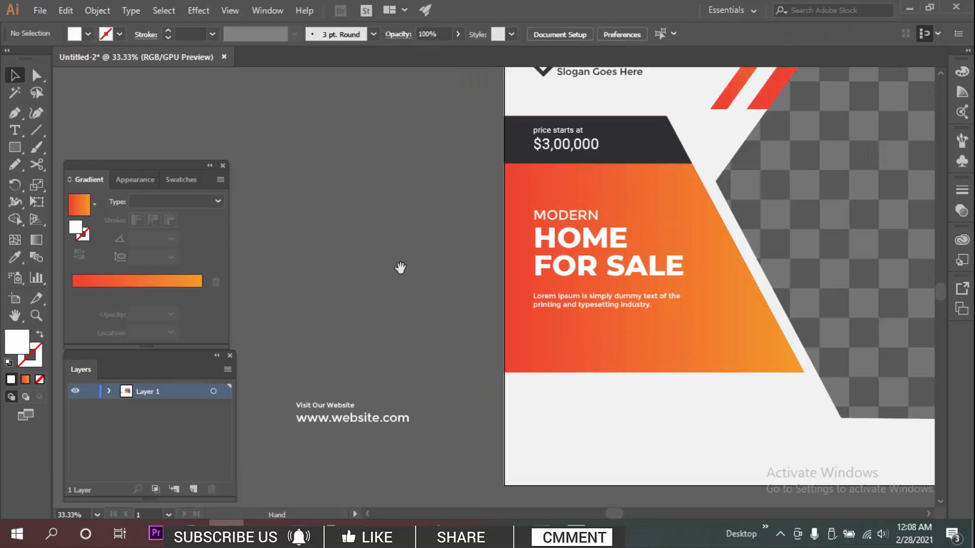
left_click_drag(400, 268, 390, 286)
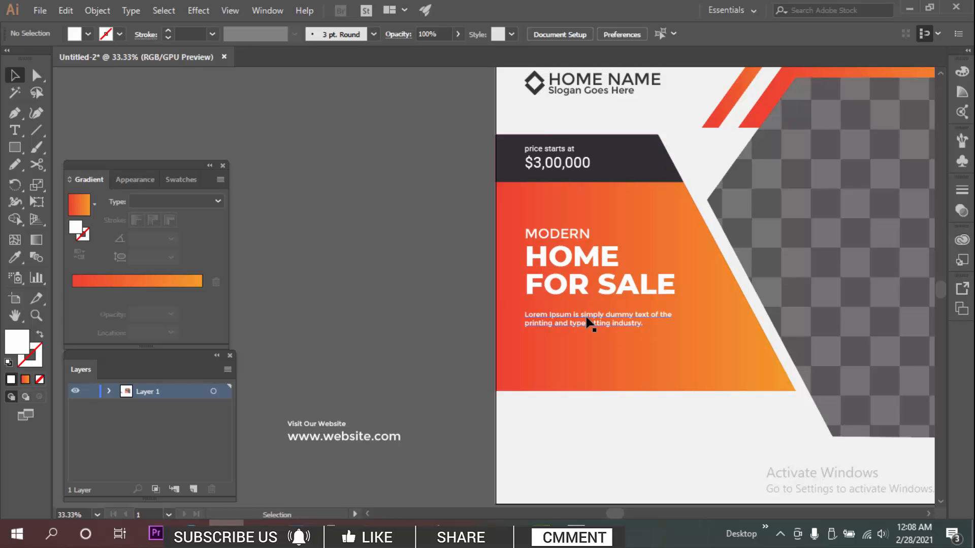
left_click_drag(585, 317, 586, 336)
key("F6")
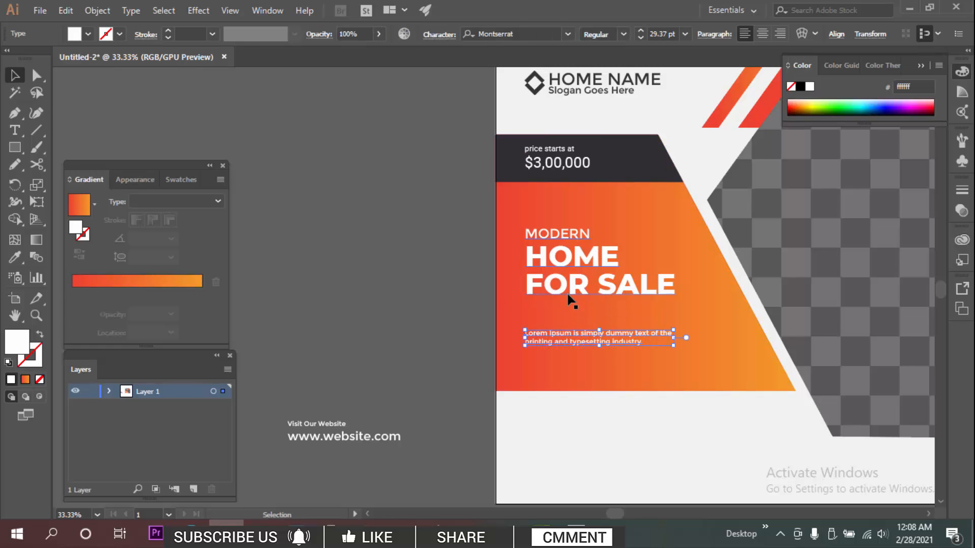
Draw a thin white rectangle as a short divider line beneath FOR SALE, starting at the headline's left edge
key("m")
scroll(566, 292, "up", 3)
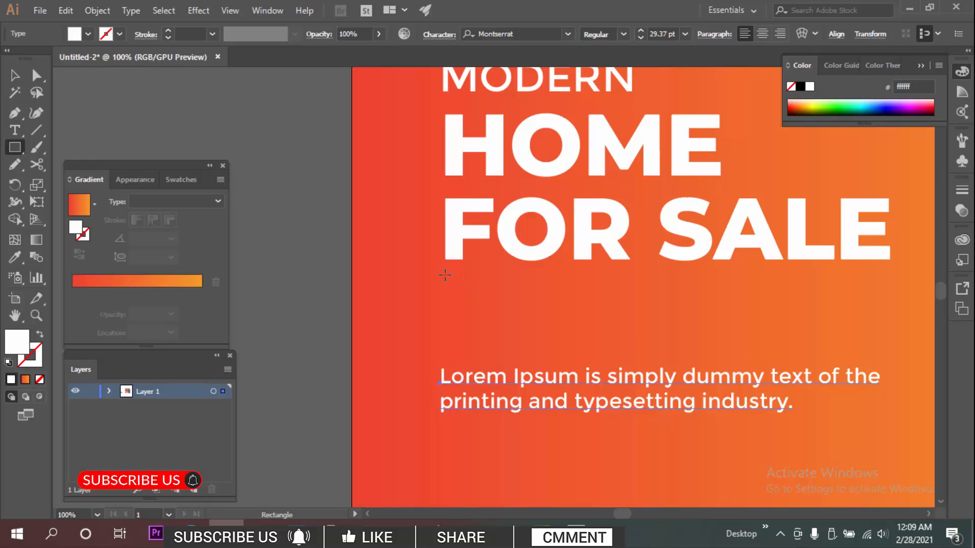
left_click_drag(444, 283, 648, 286)
key("v")
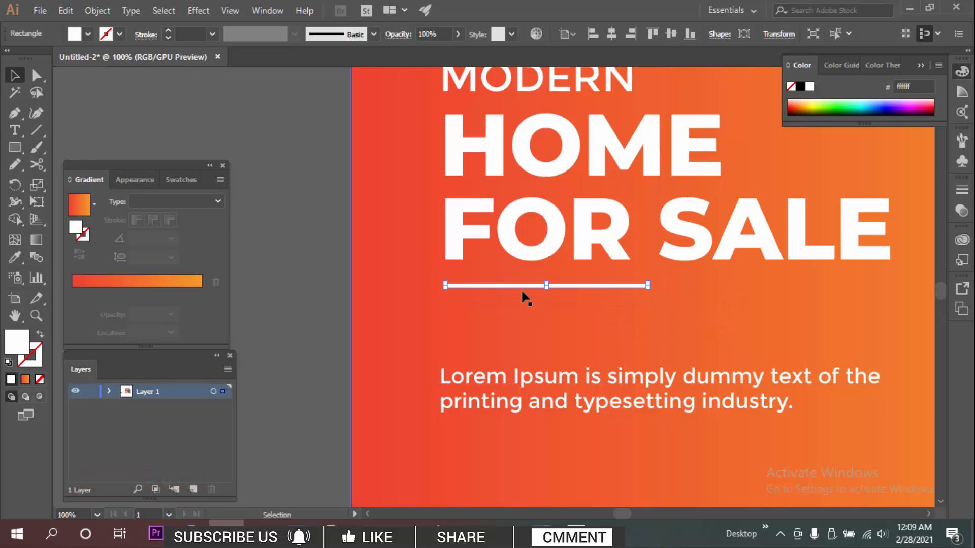
scroll(523, 287, "up", 2)
left_click_drag(525, 283, 523, 309)
scroll(523, 309, "down", 4)
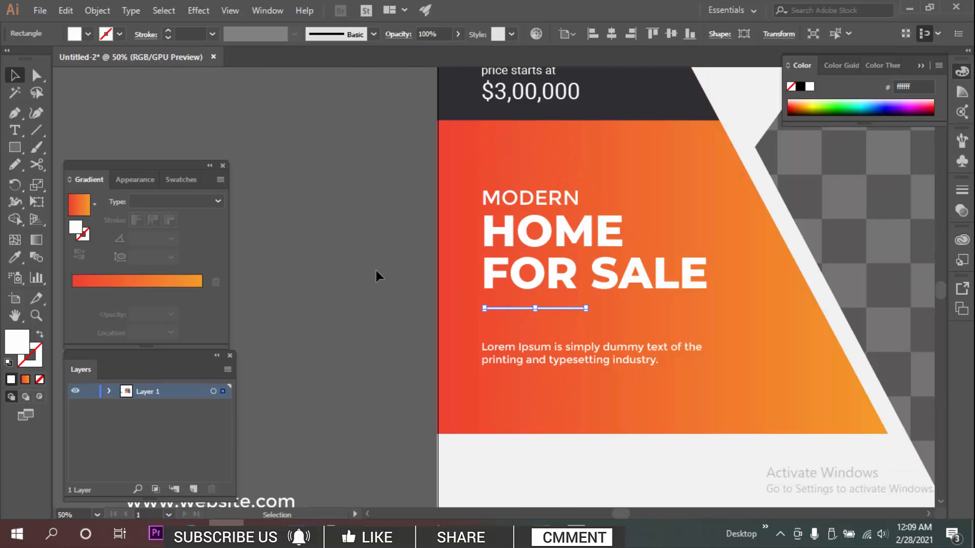
left_click(376, 274)
Fine-tune the vertical position of the Lorem Ipsum paragraph below the white divider line
left_click_drag(601, 358, 599, 370)
left_click(340, 341)
scroll(341, 325, "down", 3)
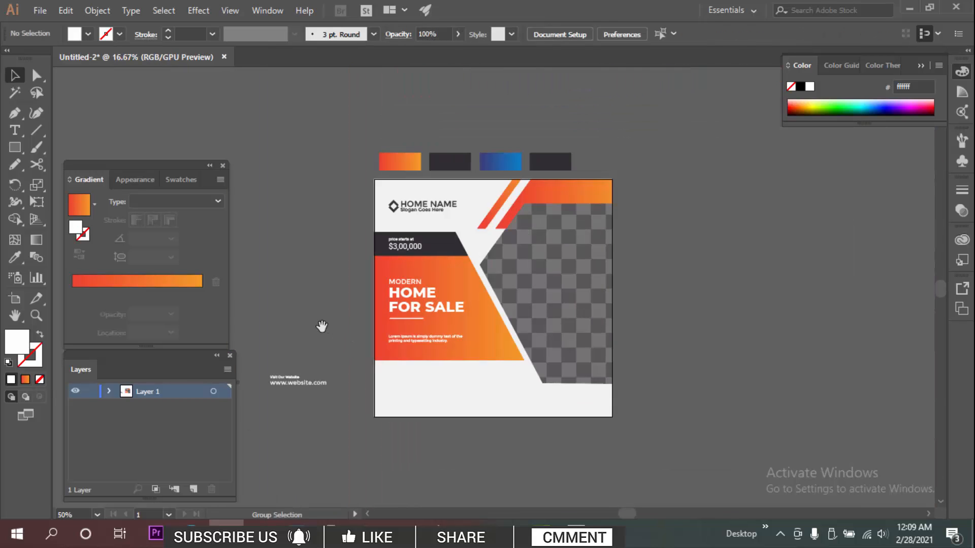
left_click_drag(294, 349, 329, 297)
scroll(311, 305, "up", 1)
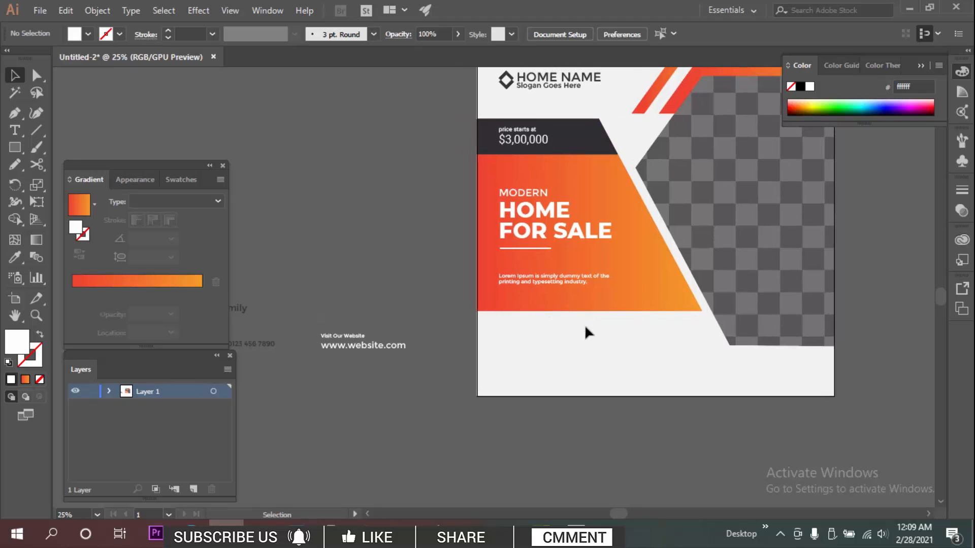
left_click_drag(551, 275, 551, 269)
left_click(597, 339)
left_click_drag(597, 339, 560, 345)
Raise the orange shape's bottom edge by moving its two lower anchor points up, keeping the right side's slant
key("a")
left_click_drag(443, 317, 443, 303)
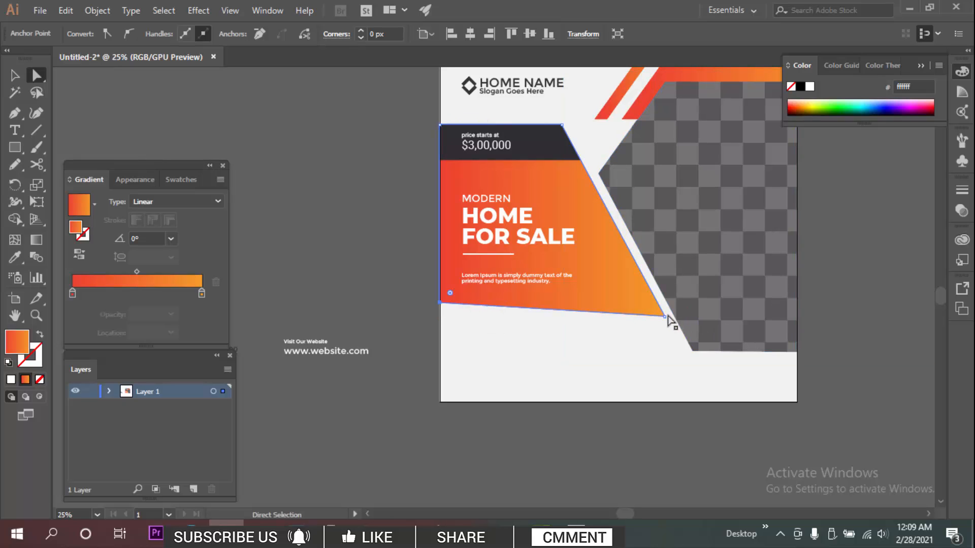
mouse_move(664, 316)
left_mouse_down()
mouse_move(657, 303)
mouse_move(680, 311)
mouse_move(669, 293)
mouse_move(675, 303)
left_mouse_up()
left_click(648, 349)
scroll(647, 302, "left", 1)
key("ctrl+z")
left_click(635, 345)
Examine the overall layout and the empty area below the orange shape and the photo placeholder
scroll(632, 344, "down", 1)
scroll(610, 332, "down", 1)
scroll(610, 333, "left", 1)
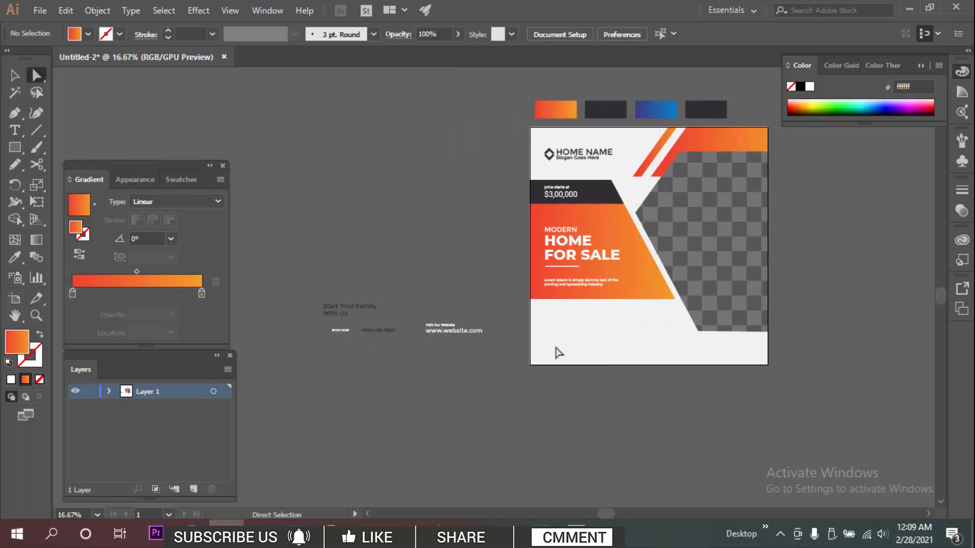
scroll(610, 344, "down", 2)
scroll(667, 330, "right", 3)
scroll(622, 326, "up", 1)
scroll(663, 338, "down", 1)
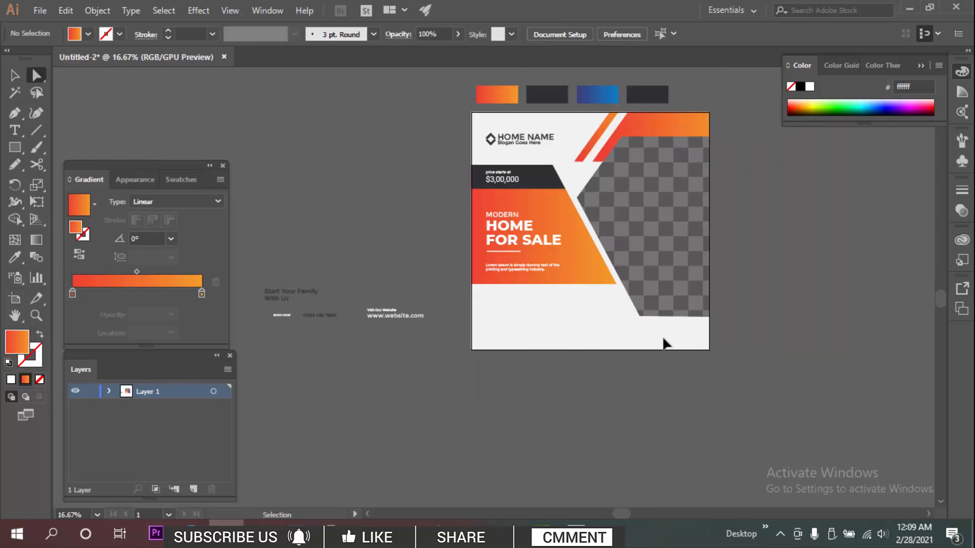
scroll(678, 344, "down", 1)
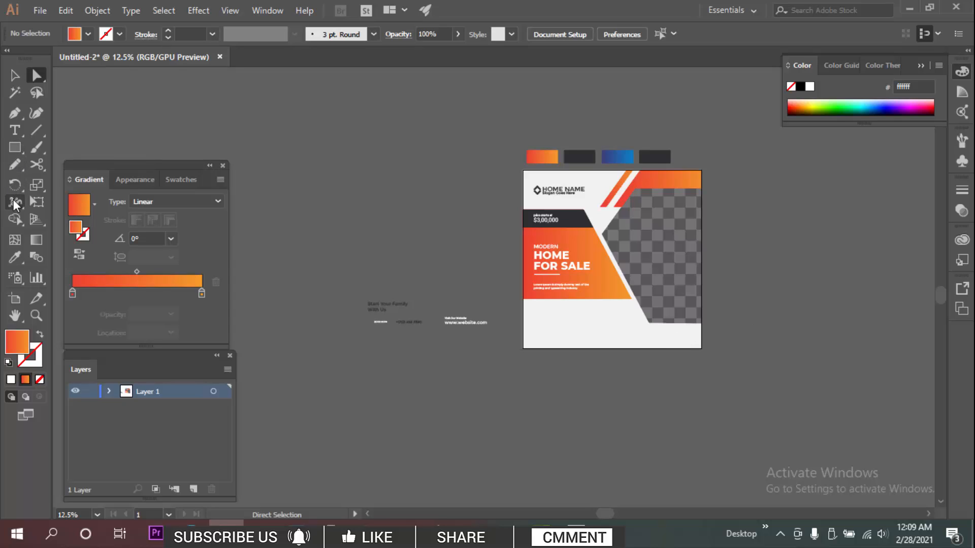
Draw a slanted four-sided Pen shape under the photo placeholder, with corners at 2000,1721, 1220,1721, 1000,2000 and the artboard's lower-right corner
left_click(14, 113)
scroll(701, 333, "up", 2)
scroll(698, 285, "down", 1)
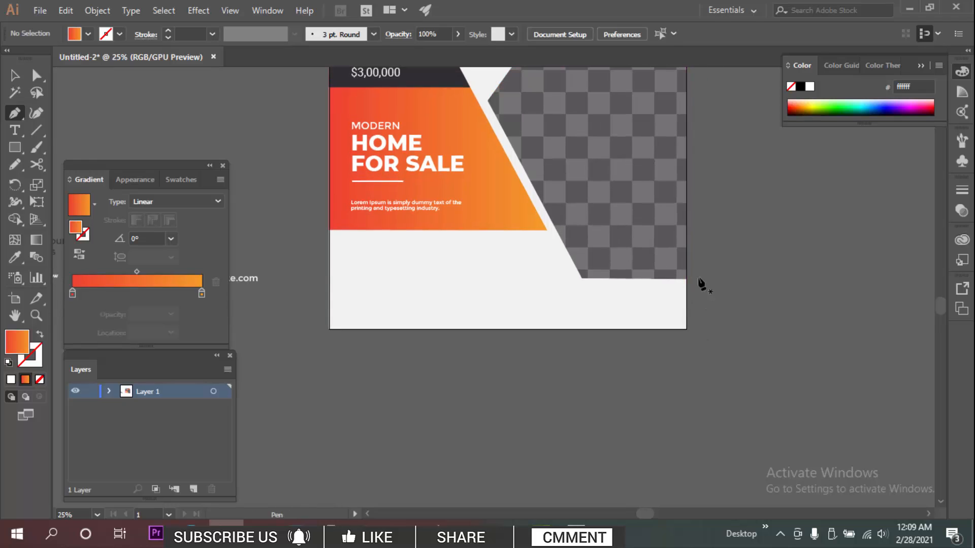
left_click(686, 279)
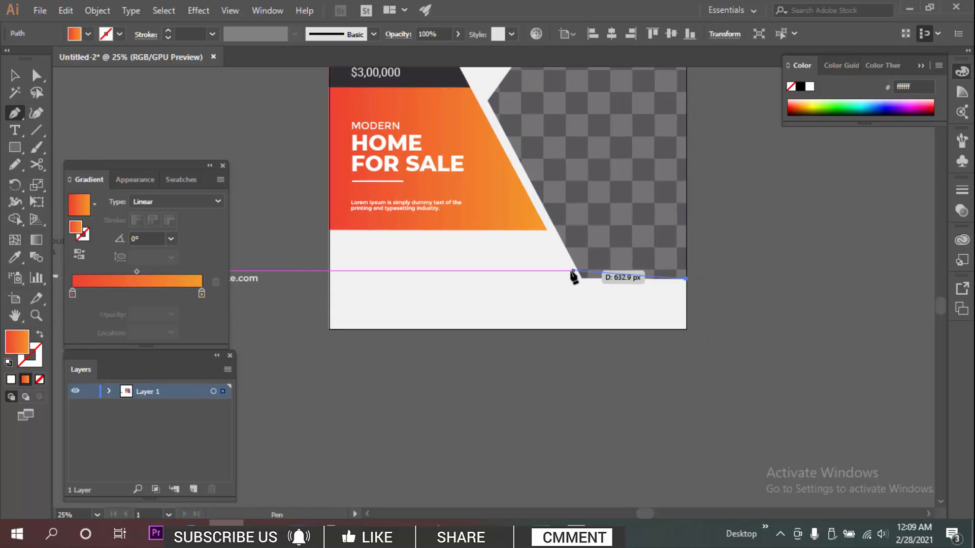
left_click(546, 279)
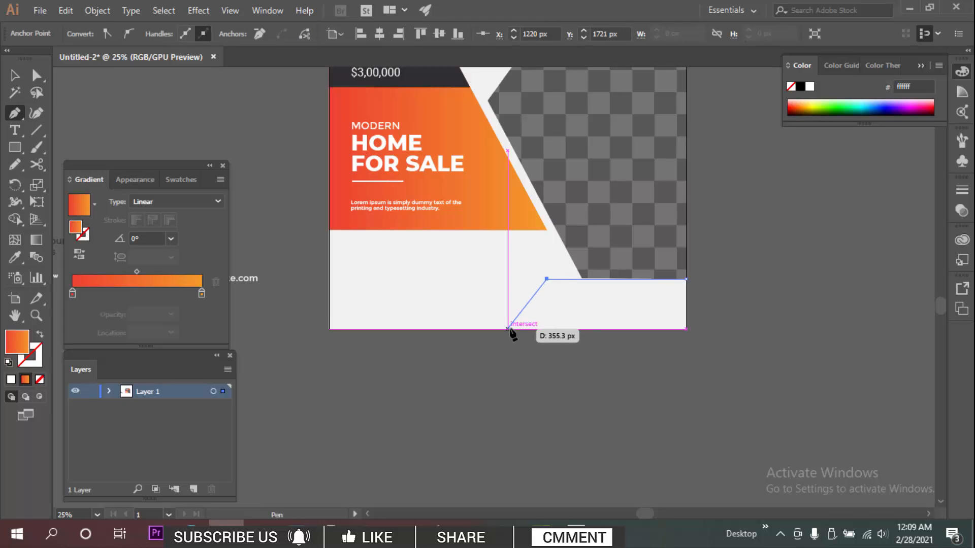
left_click(507, 329)
left_click(686, 329)
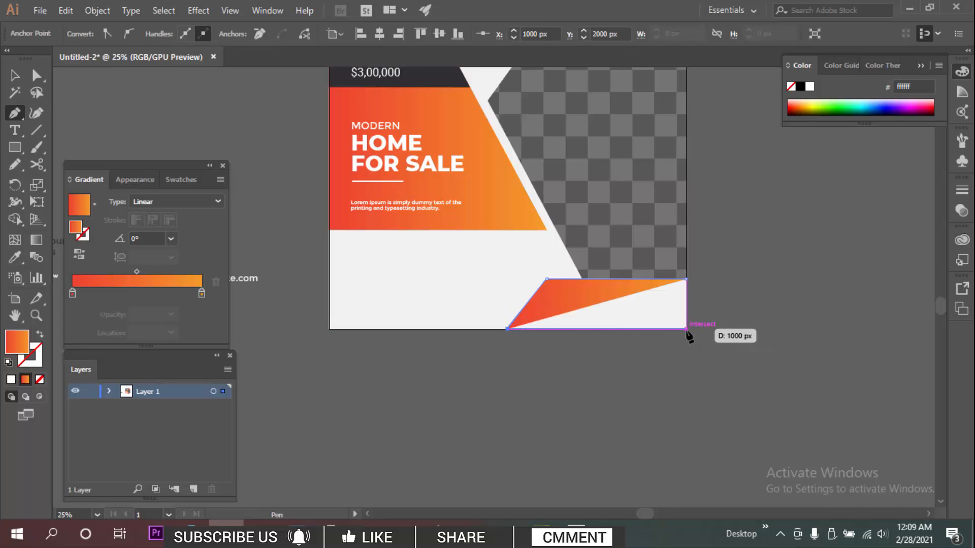
left_click(686, 280)
Fill the new bottom shape with the dark swatch colour 303032 using the Eyedropper, then deselect it
key("ctrl+minus")
key("ctrl+minus")
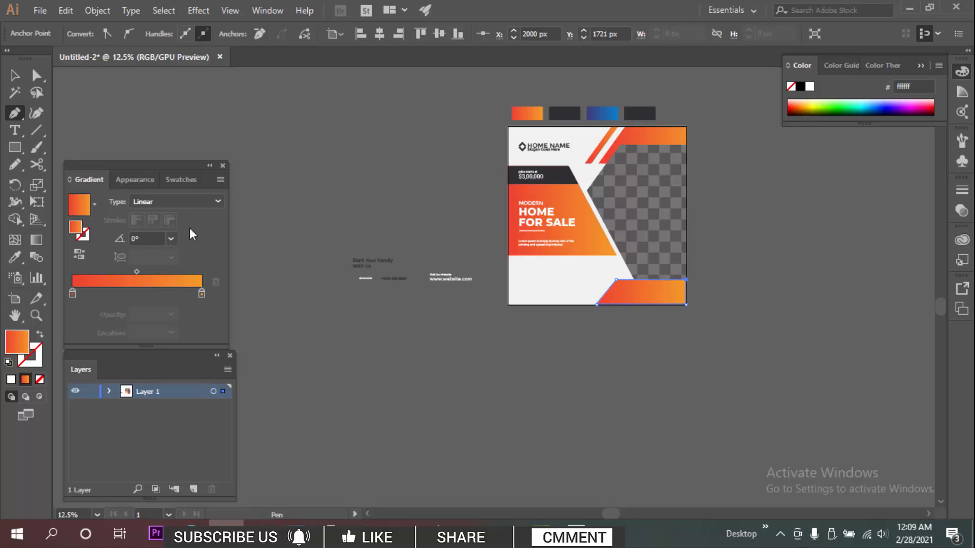
key("i")
left_click_drag(629, 113, 601, 131)
left_click(604, 131)
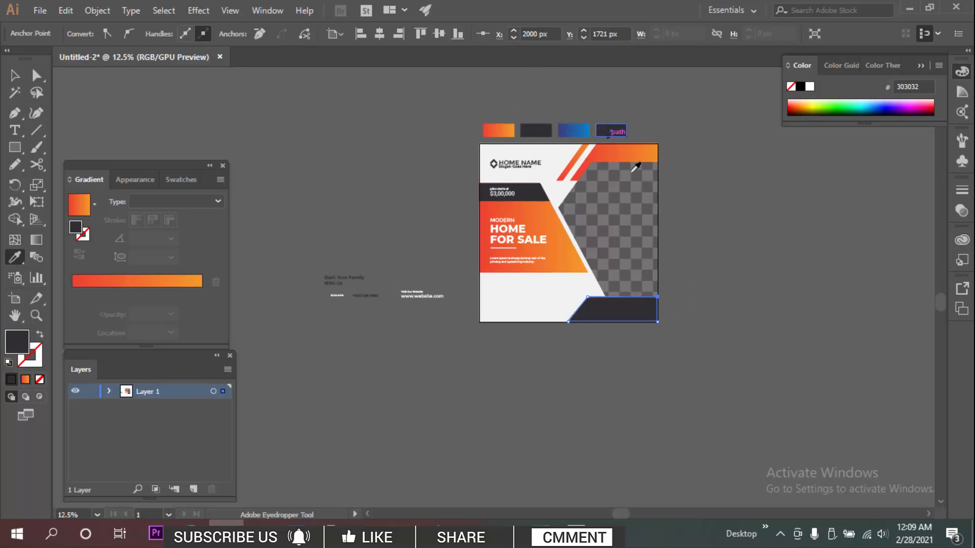
key("v")
left_click(726, 257)
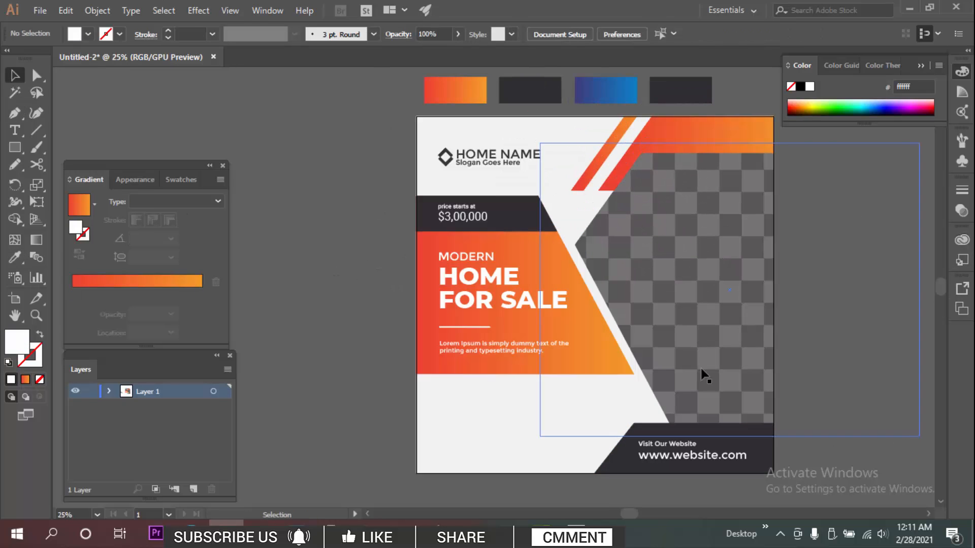
Place the Start Your Family With Us text in the light area below the orange shape
left_click_drag(787, 411, 866, 354)
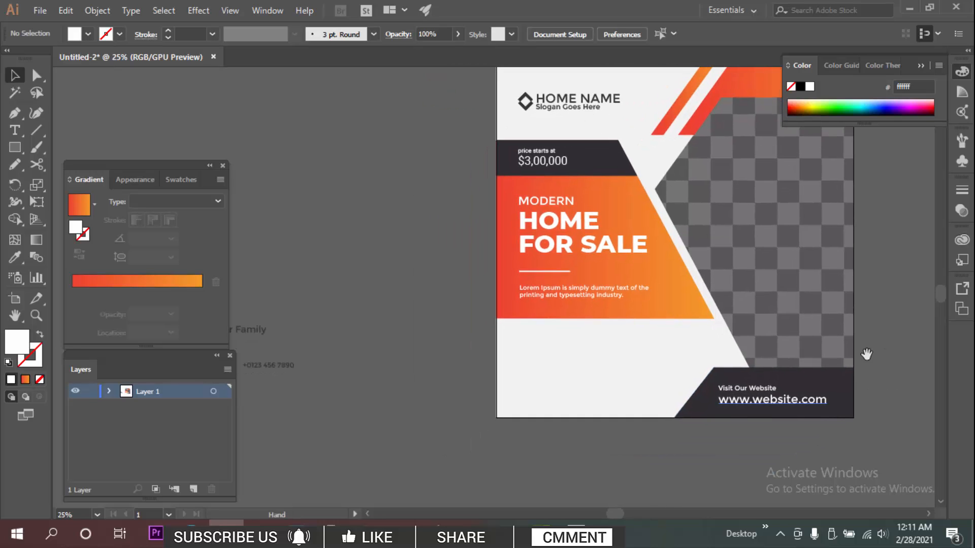
left_click_drag(539, 393, 651, 381)
left_click_drag(547, 373, 553, 379)
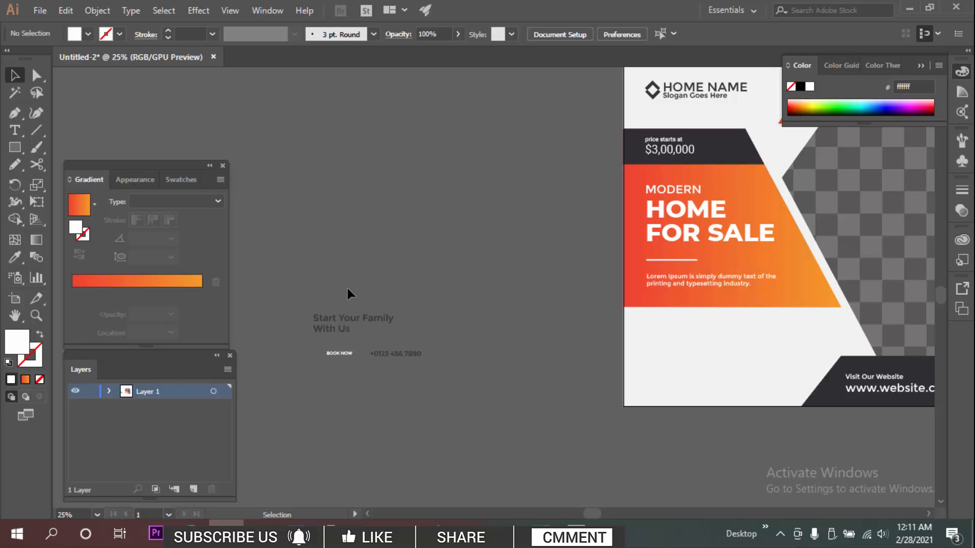
left_click_drag(349, 323, 682, 336)
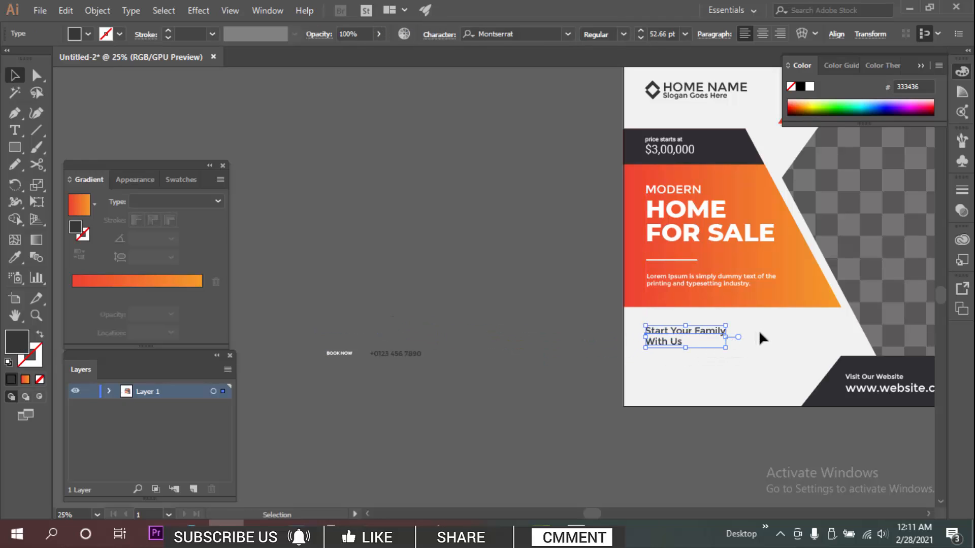
left_click(758, 330)
scroll(762, 327, "up", 1)
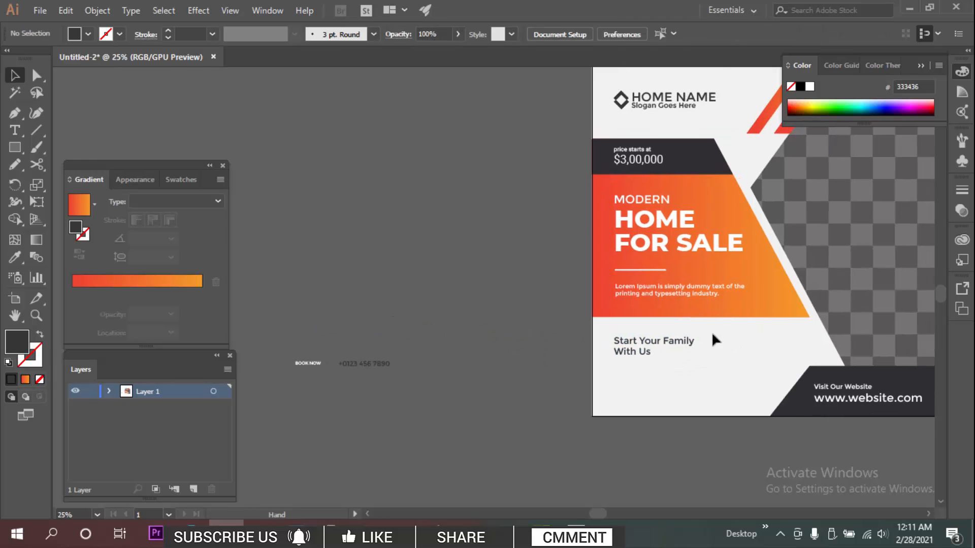
Scale the Start Your Family With Us text up slightly and deselect it
left_click(692, 342)
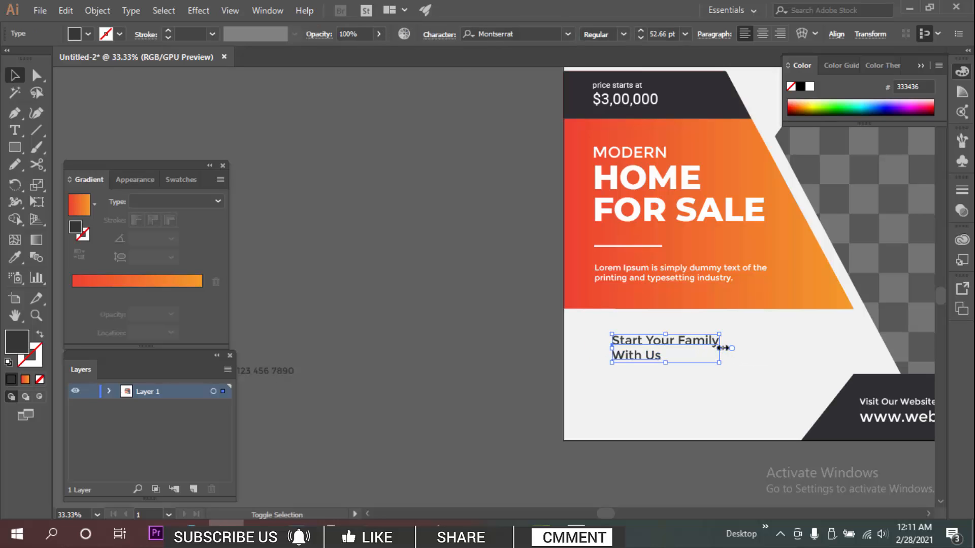
left_click_drag(723, 348, 737, 350)
left_click(762, 340)
Left-align the Start Your Family With Us text with the Lorem Ipsum paragraph
scroll(688, 363, "up", 2)
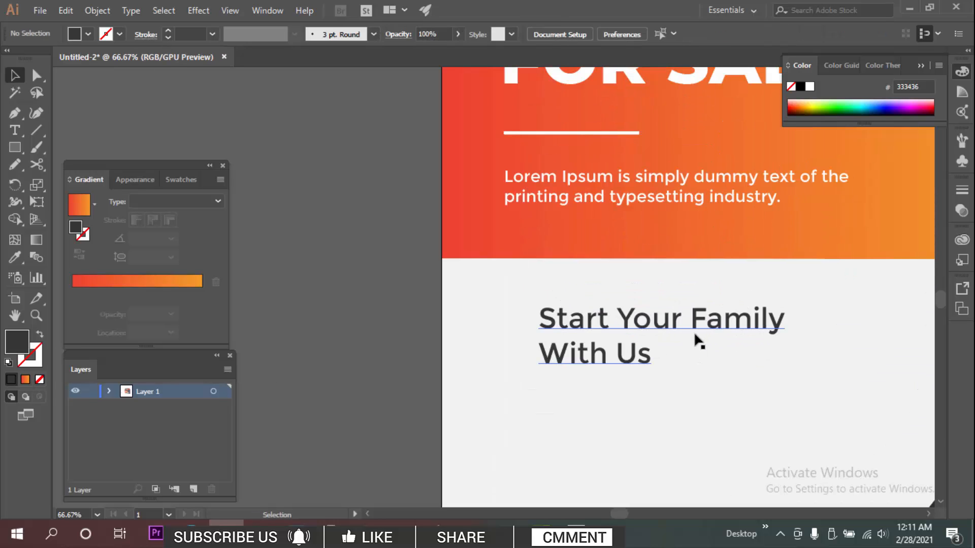
left_click(699, 341)
left_click(584, 192, "shift")
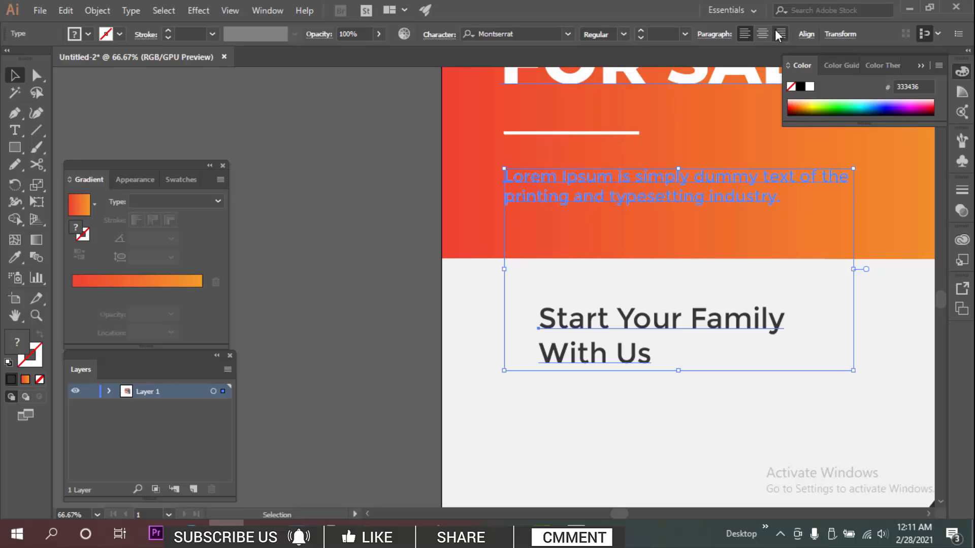
left_click(806, 34)
left_click(662, 76)
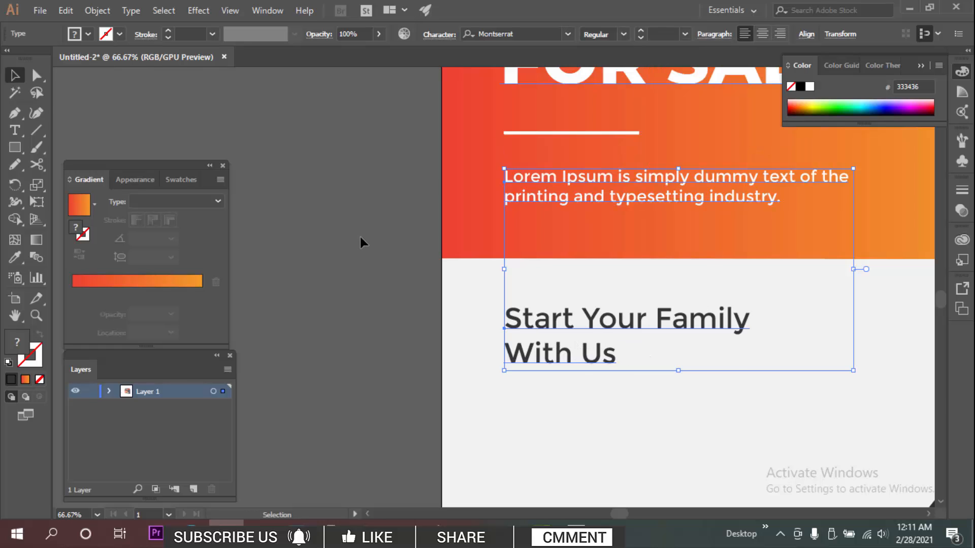
Review the whole post layout and the leftover Book Now and phone number texts beside the artboard
scroll(376, 242, "down", 2)
left_click(355, 253)
left_click_drag(346, 256, 367, 308)
scroll(370, 307, "down", 1)
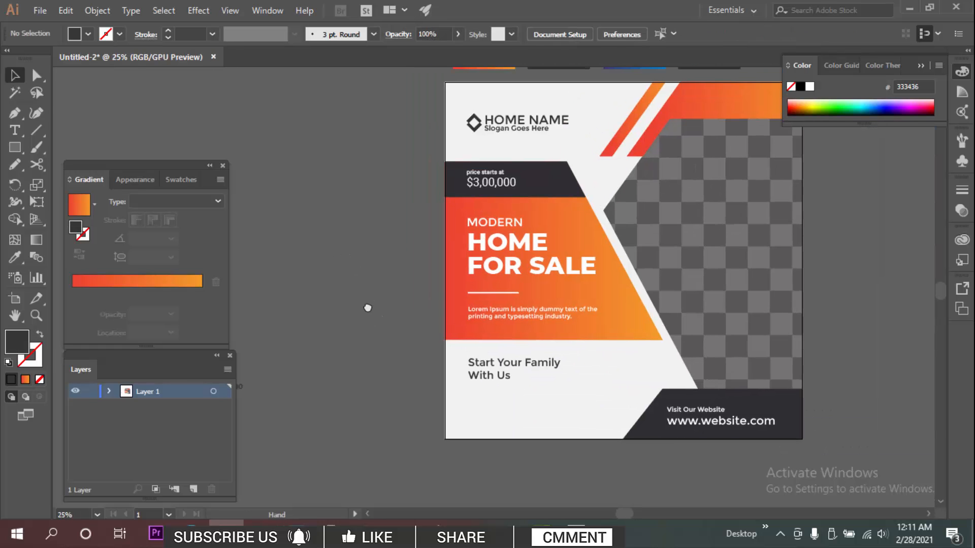
scroll(368, 308, "down", 1)
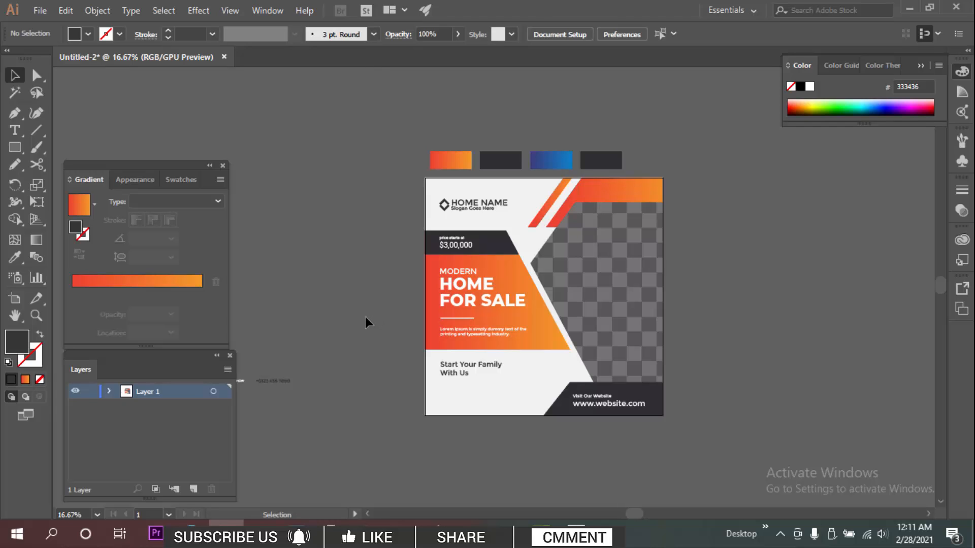
scroll(359, 379, "left", 2)
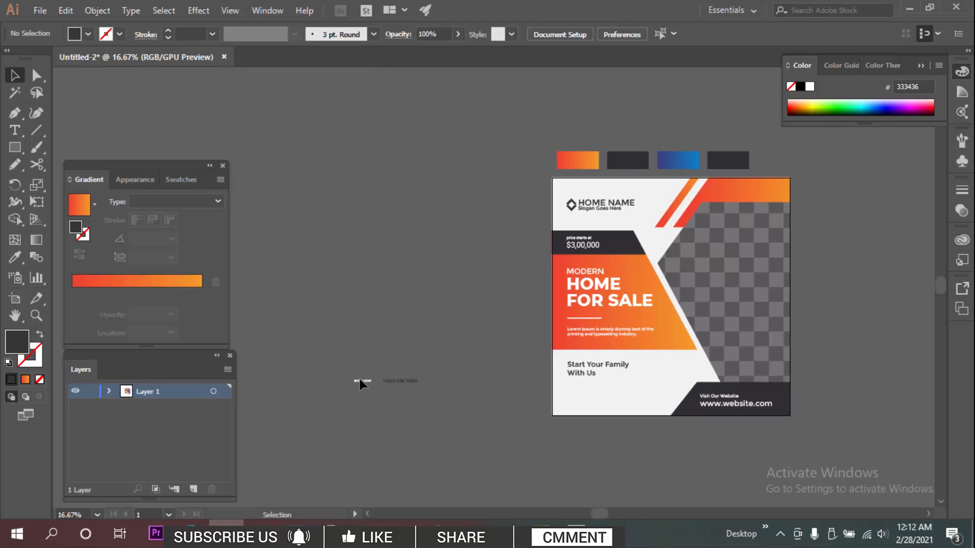
scroll(359, 379, "up", 3)
scroll(407, 357, "down", 1)
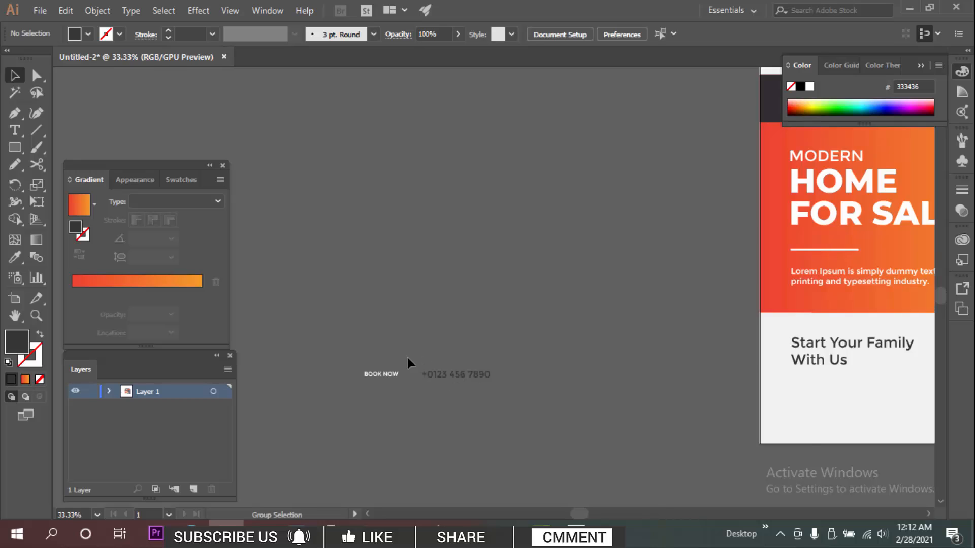
left_click_drag(472, 339, 532, 321)
scroll(569, 338, "right", 2)
scroll(604, 355, "down", 2)
left_click_drag(789, 298, 695, 336)
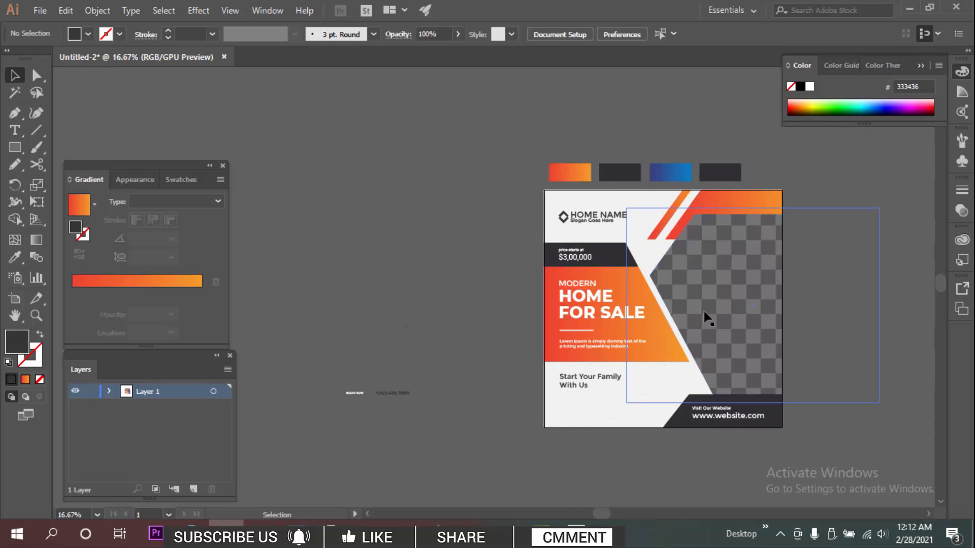
Draw a small horizontal rectangle with the orange gradient fill on the empty canvas beside the artboard
left_click_drag(629, 376, 541, 261)
key("ctrl+z")
left_click(518, 276)
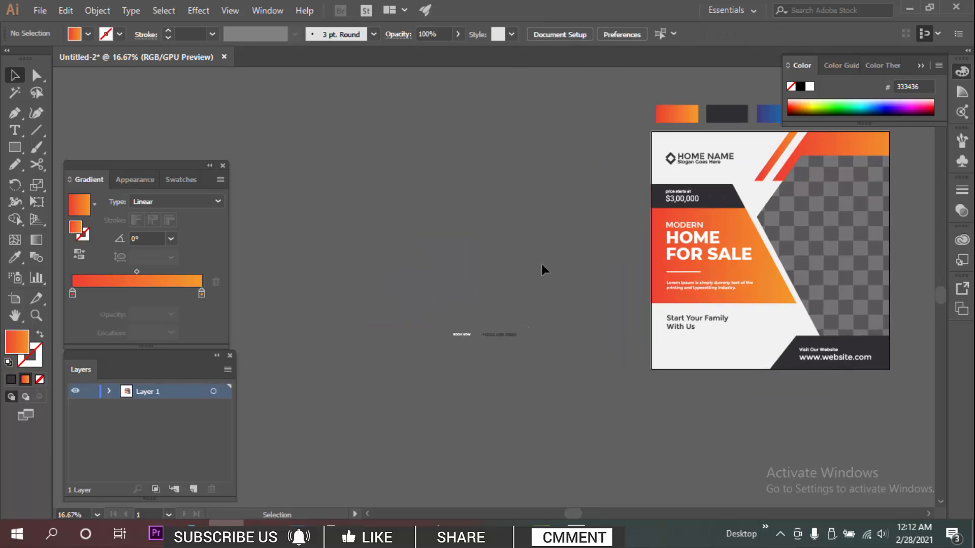
key("m")
left_click_drag(481, 254, 554, 274)
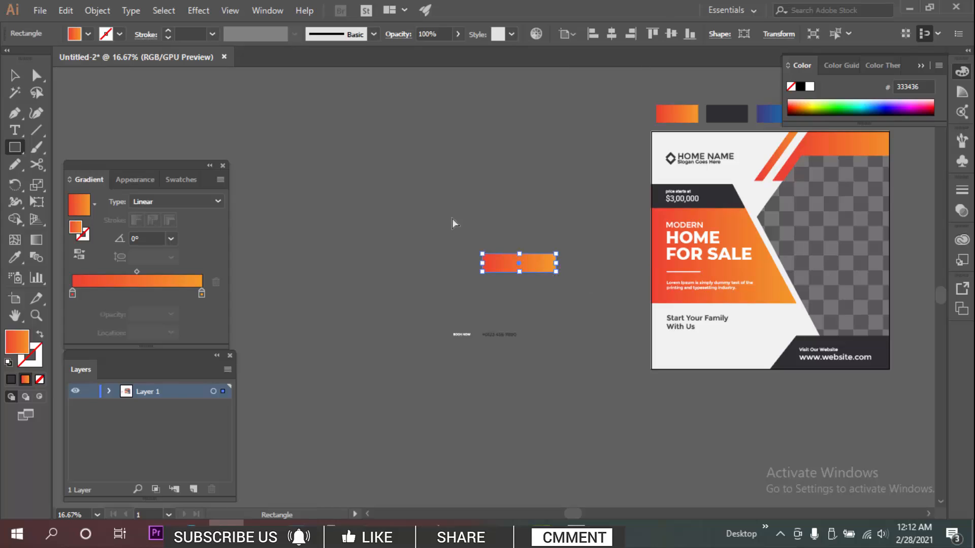
Slant the orange rectangle into a parallelogram by shifting its two upper anchor points to the right
key("a")
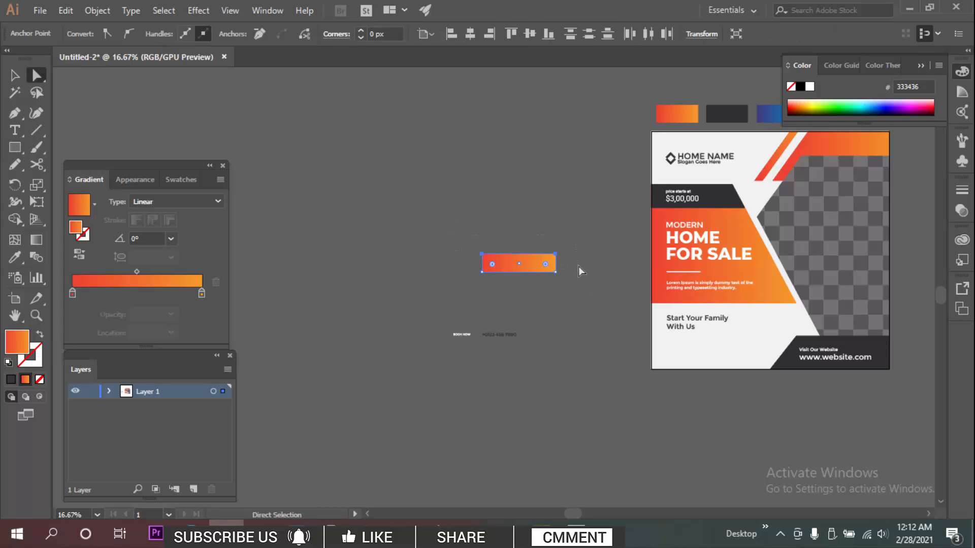
key("shift+Right")
key("shift+Right")
key("shift+Right")
key("shift+Right")
key("shift+Right")
key("shift+Right")
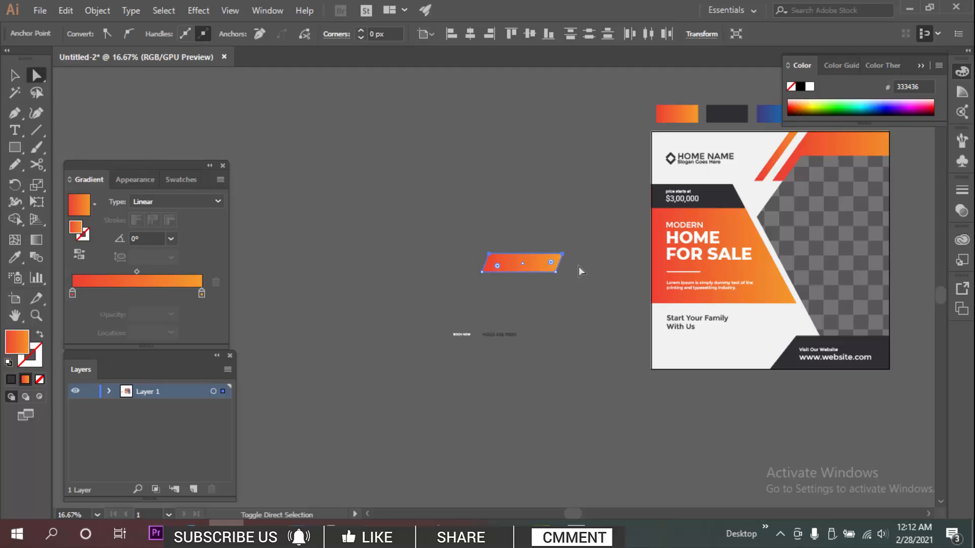
key("shift+Right")
key("shift+Right")
Place the parallelogram at a smaller size near the post's lower left corner and fill it with the dark band colour 303032
scroll(531, 266, "up", 1)
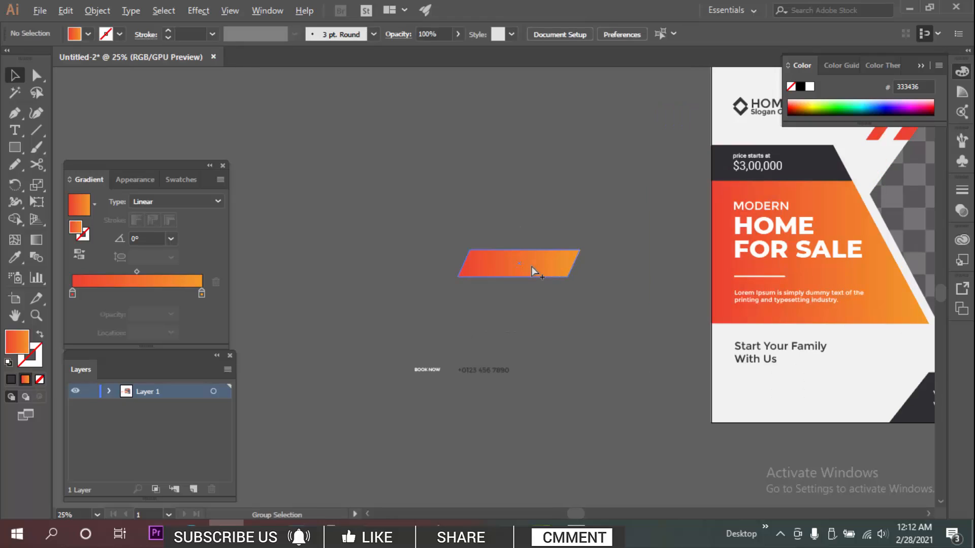
left_click_drag(532, 266, 783, 400)
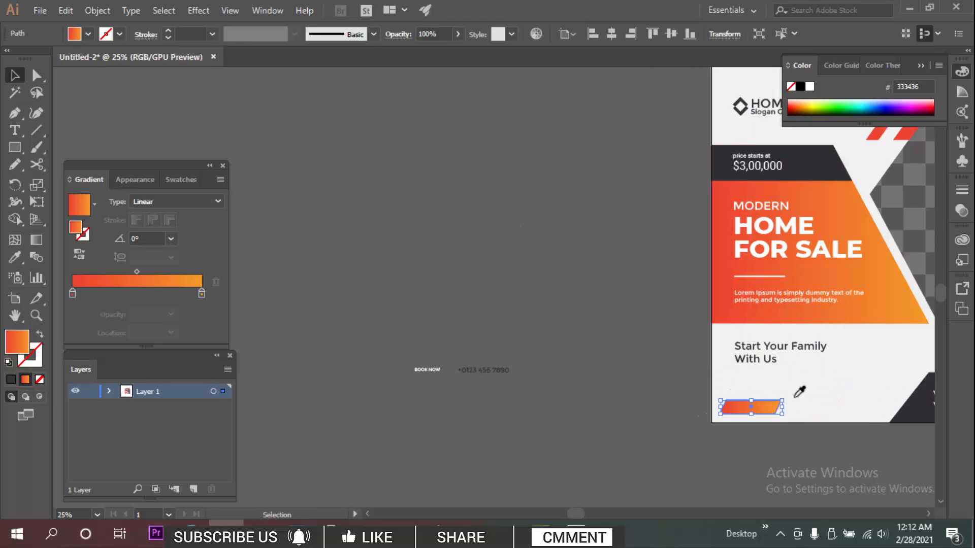
left_click(923, 391)
key("v")
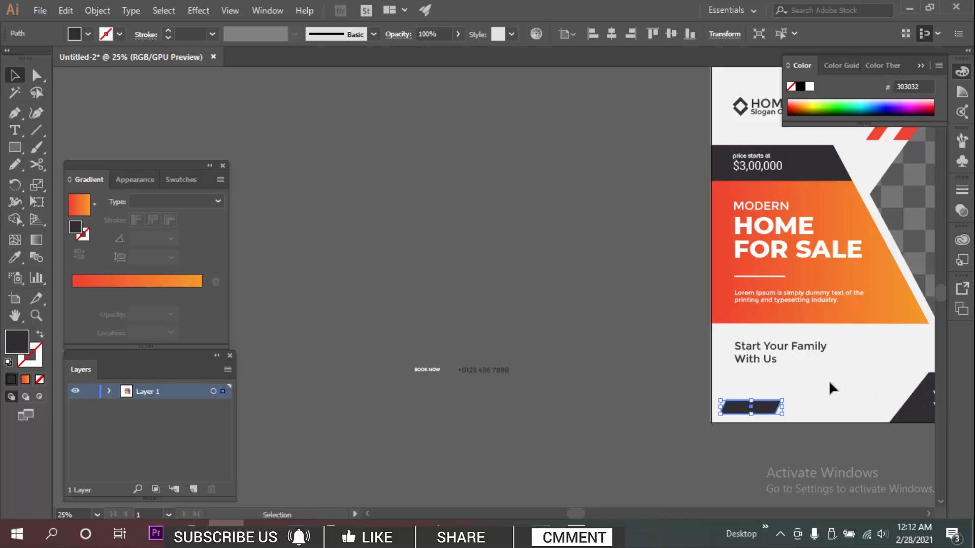
Left-align the dark parallelogram with the Start Your Family With Us text
scroll(747, 402, "up", 2)
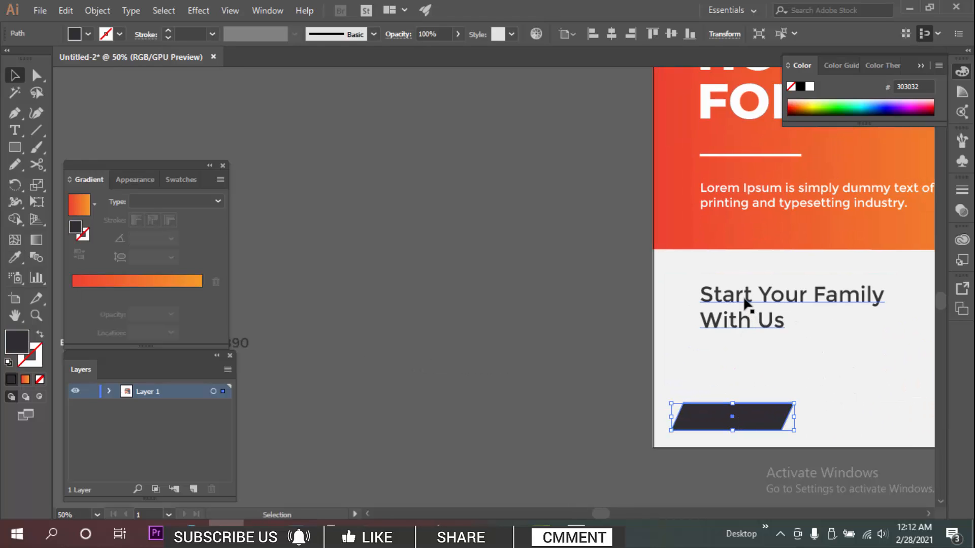
left_click(745, 303, "shift")
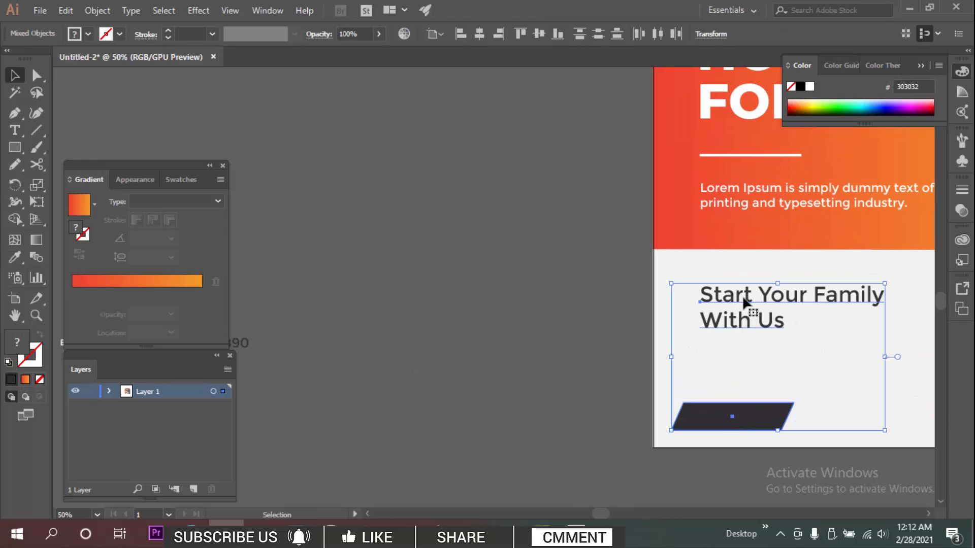
left_click(460, 34)
left_click(462, 230)
scroll(462, 230, "down", 2)
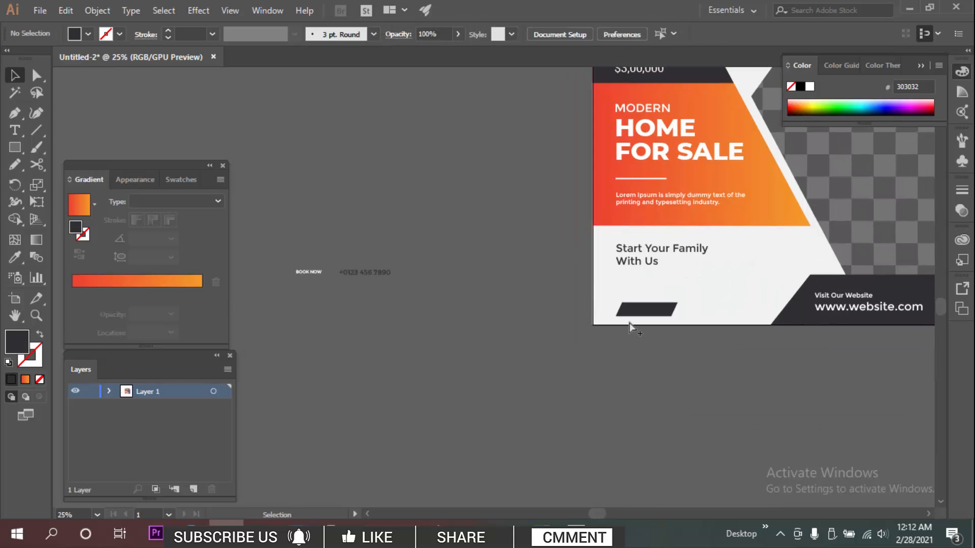
Scale the dark parallelogram down slightly and move it a little up from the post's lower edge
scroll(630, 323, "up", 2)
left_click(665, 295)
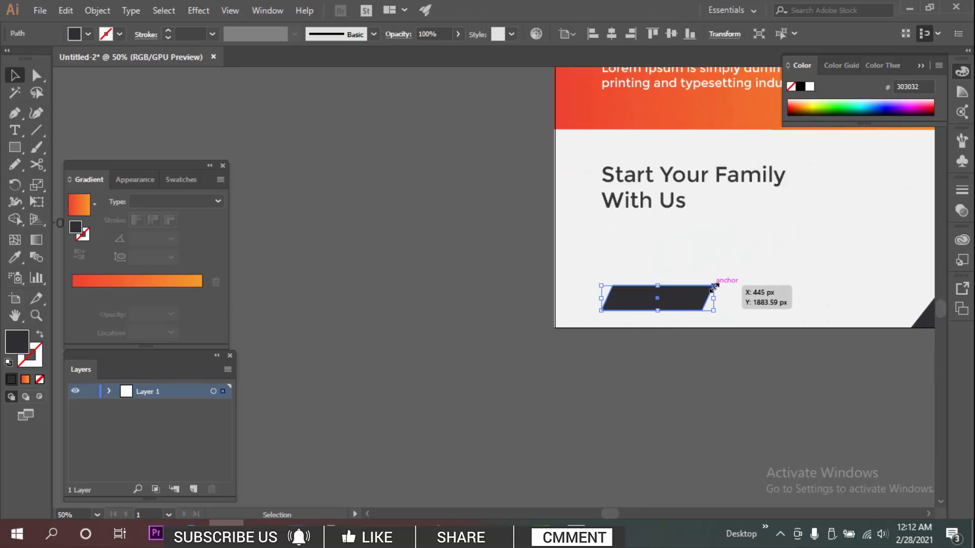
left_click_drag(713, 286, 713, 276)
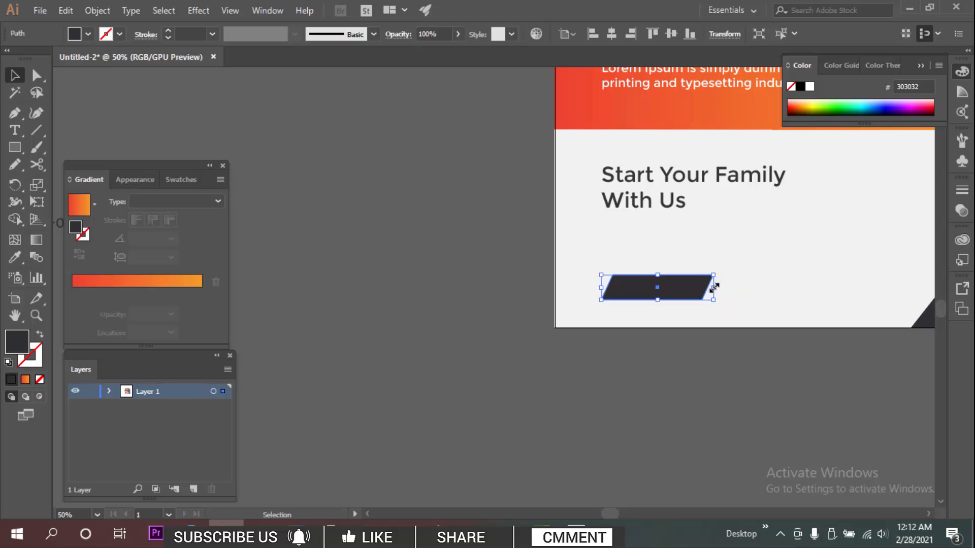
left_click(424, 189)
Centre the white Book Now text horizontally and vertically on the dark parallelogram
left_click_drag(401, 258, 561, 282)
scroll(550, 283, "down", 1)
left_click_drag(464, 247, 573, 246)
left_click_drag(336, 228, 552, 301)
left_click(431, 266)
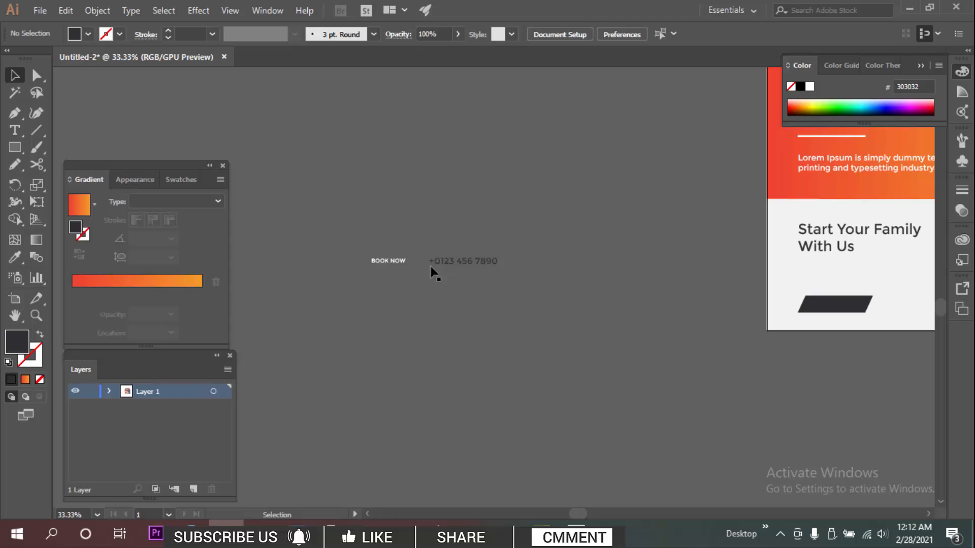
left_click(393, 260)
left_click(829, 300, "shift")
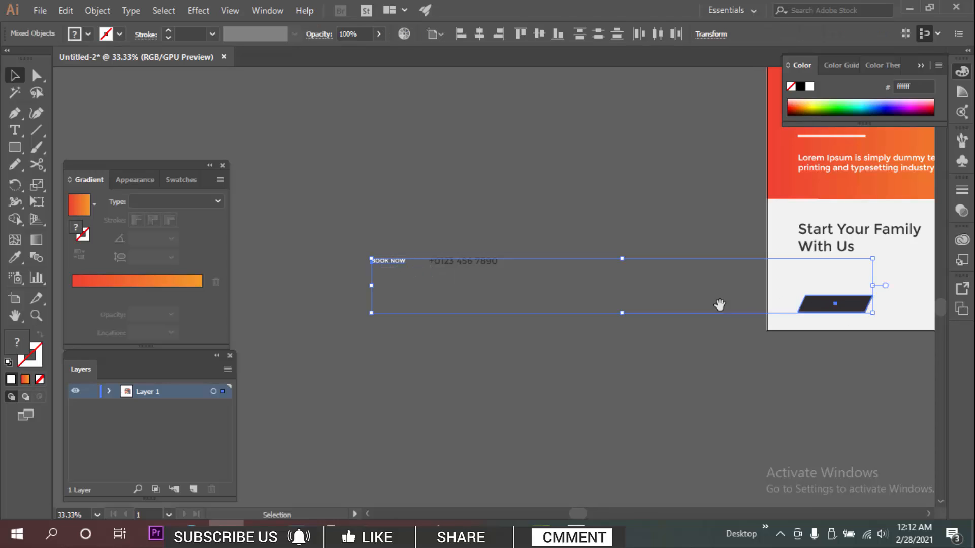
left_click_drag(720, 305, 650, 319)
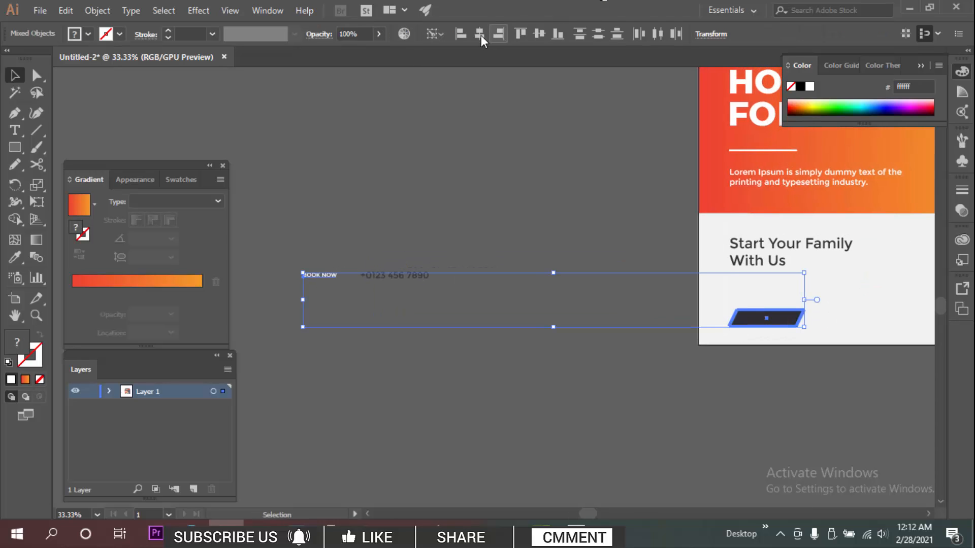
left_click(481, 35)
left_click(537, 34)
left_click(520, 198)
Scale the Book Now text up slightly inside the dark parallelogram and deselect it
left_click_drag(792, 352, 729, 342)
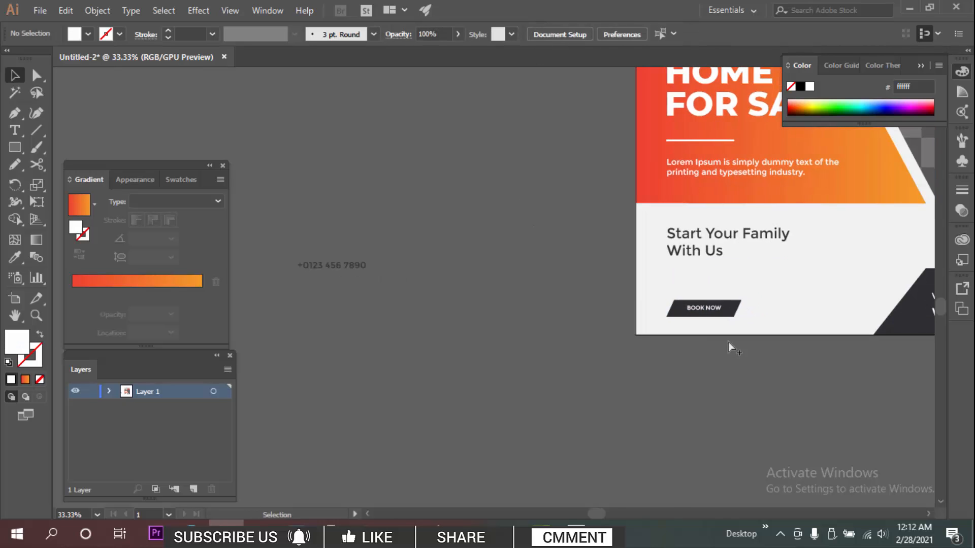
scroll(729, 343, "up", 2)
scroll(694, 270, "up", 2)
left_click(693, 270)
left_click_drag(748, 258, 751, 258)
left_click(713, 197)
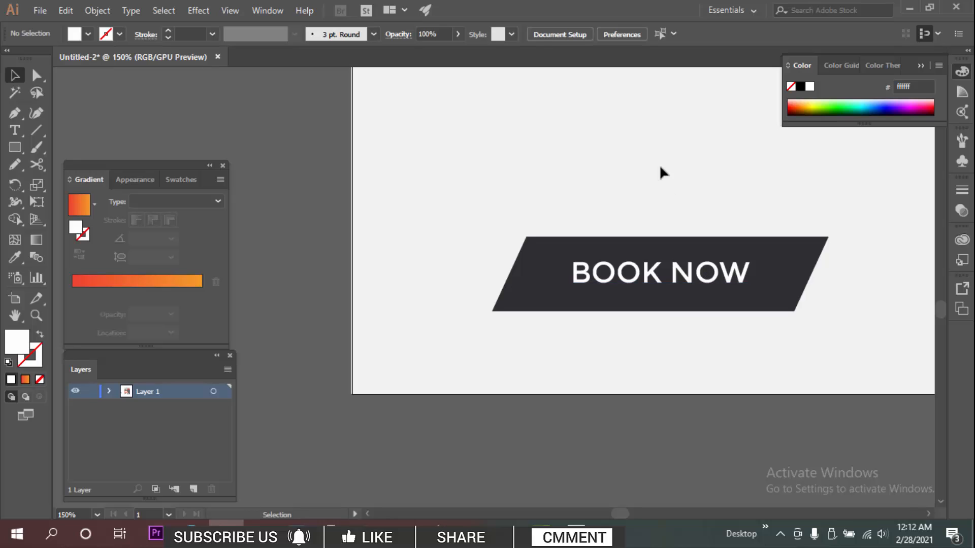
Move the phone number text from beside the artboard to the right of the Book Now button
scroll(664, 181, "down", 1)
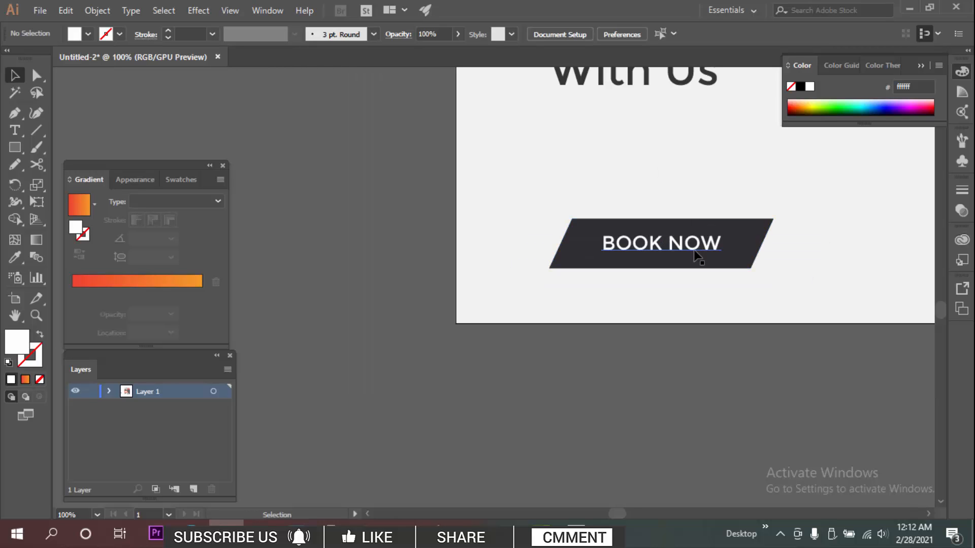
scroll(497, 252, "down", 1)
scroll(458, 233, "down", 1)
scroll(487, 260, "left", 3)
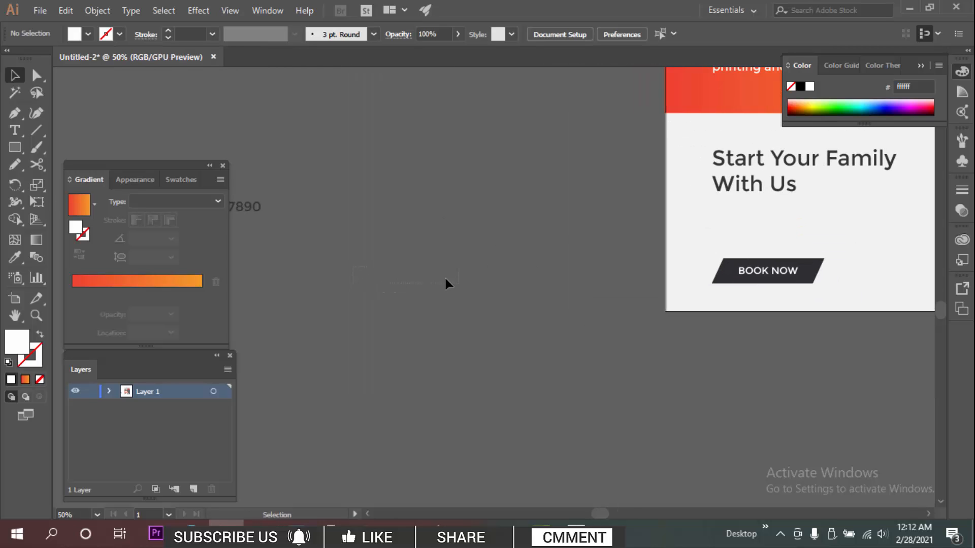
scroll(335, 214, "left", 2)
left_click_drag(327, 223, 734, 231)
scroll(494, 280, "right", 5)
scroll(494, 280, "up", 1)
left_click_drag(480, 275, 776, 324)
left_click_drag(730, 277, 708, 277)
scroll(709, 277, "up", 1)
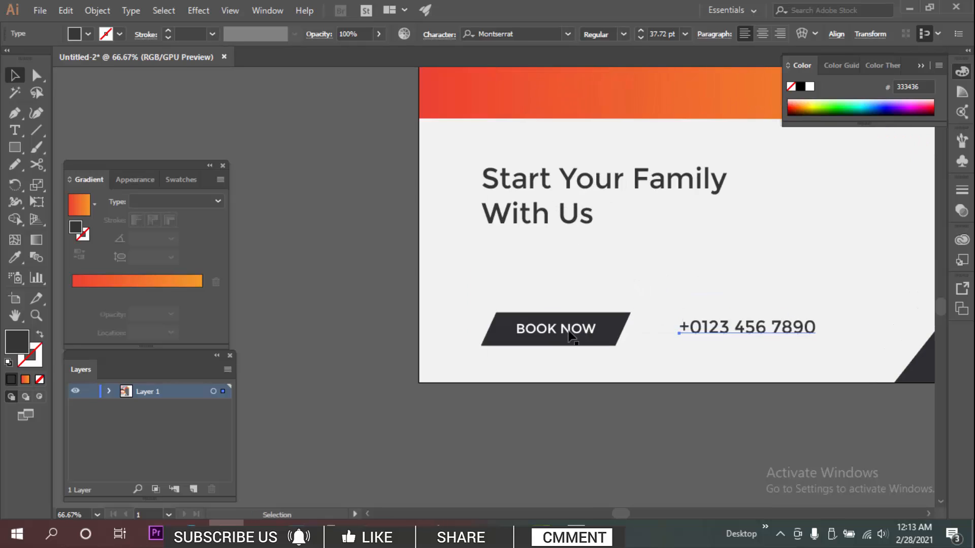
Align the vertical centres of the phone number text and the Book Now text
left_click(558, 330, "shift")
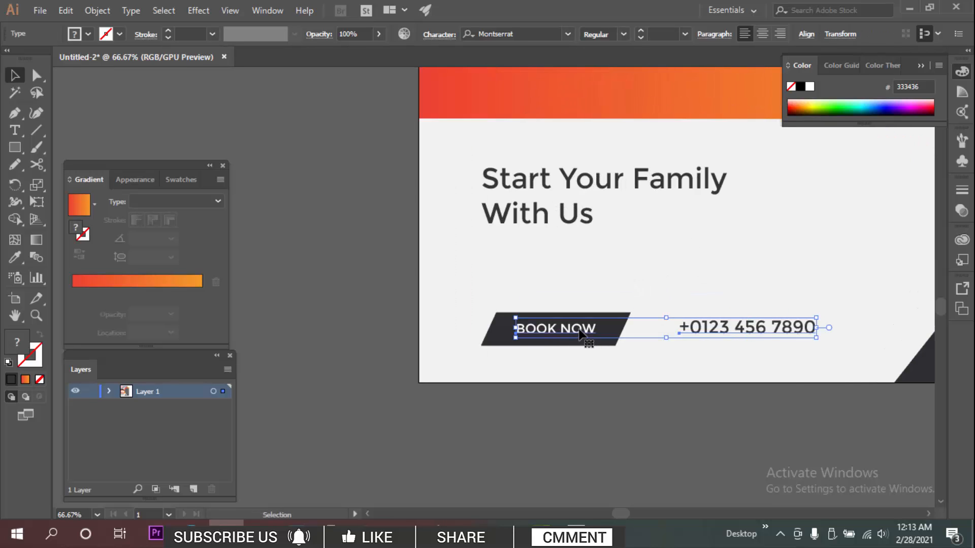
left_click(806, 34)
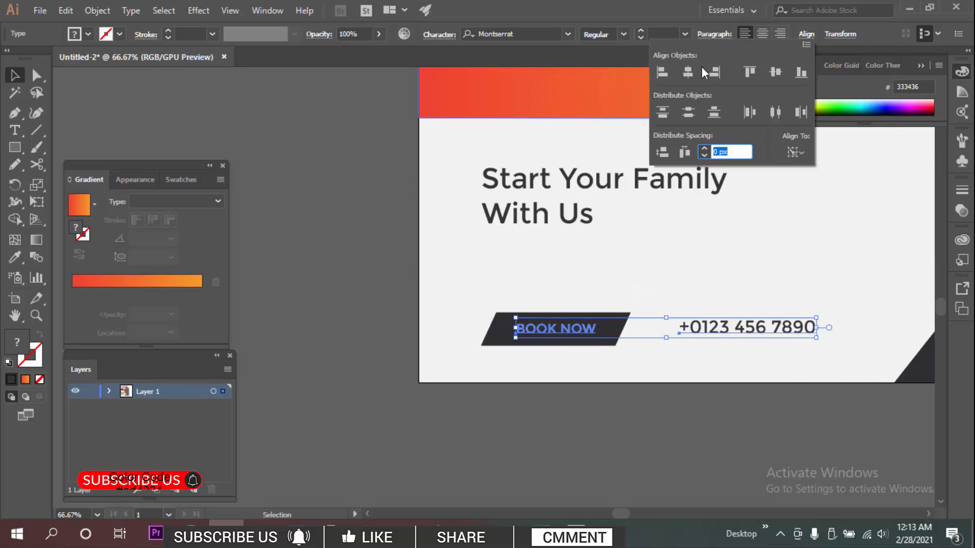
left_click(775, 72)
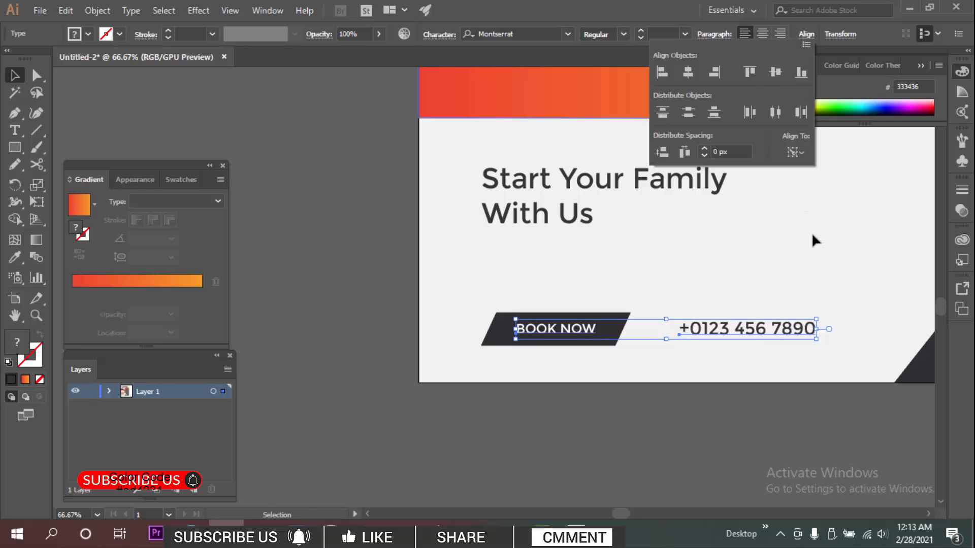
Scale the phone number text up slightly and bring it closer to the Book Now button
scroll(816, 237, "down", 2)
left_click(807, 256)
left_click_drag(801, 259, 727, 303)
scroll(697, 284, "up", 1)
left_click(692, 307)
scroll(723, 304, "up", 3)
left_click(784, 268)
left_click(710, 304)
scroll(795, 262, "down", 4)
left_click_drag(780, 244, 736, 266)
scroll(731, 261, "down", 1)
left_click_drag(745, 218, 697, 306)
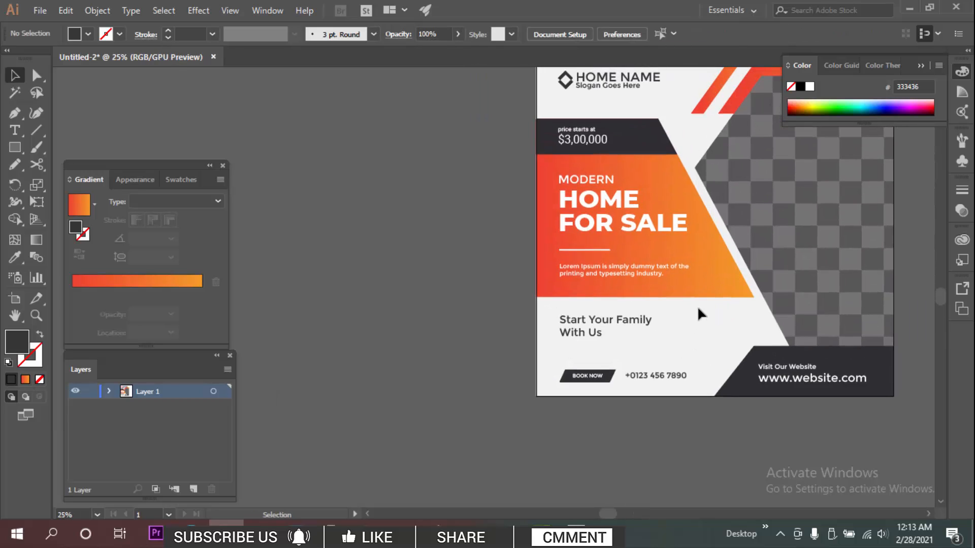
scroll(696, 306, "down", 1)
left_click_drag(653, 208, 608, 250)
left_click_drag(805, 203, 771, 190)
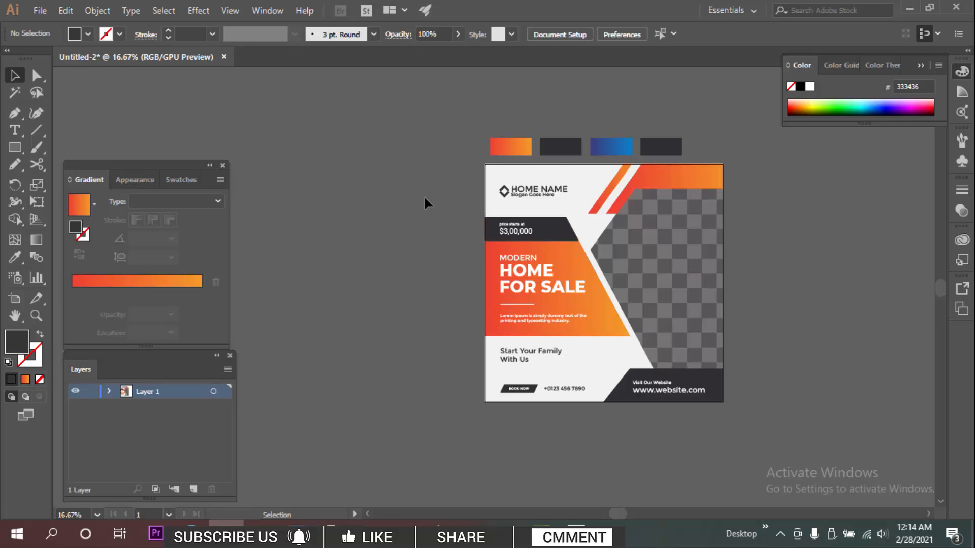
key("b")
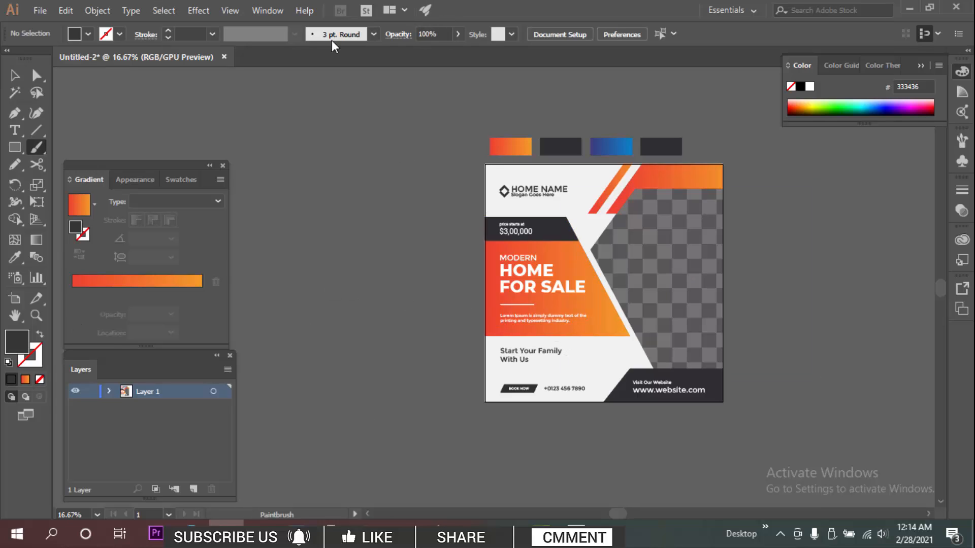
scroll(401, 160, "down", 1)
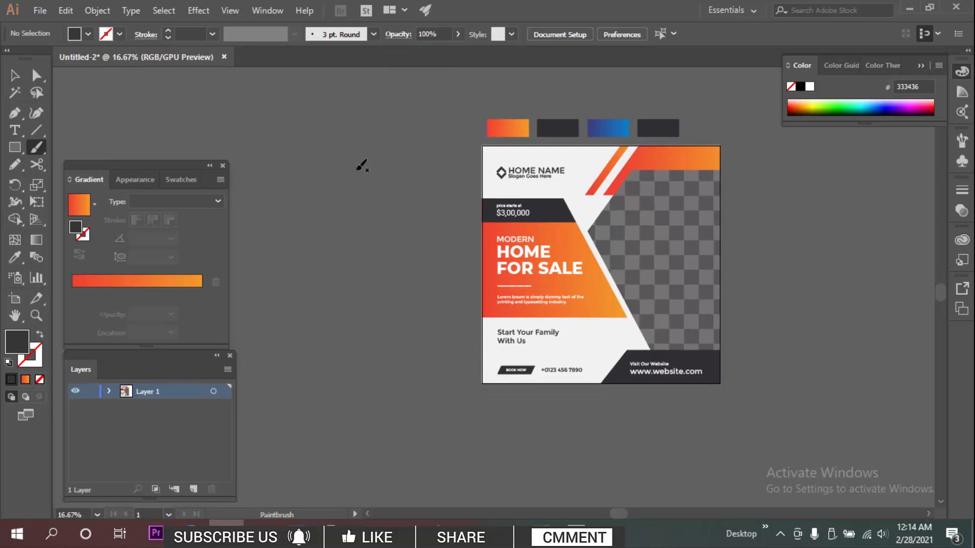
mouse_move(345, 140)
left_mouse_down()
mouse_move(343, 319)
mouse_move(391, 314)
mouse_move(508, 161)
mouse_move(557, 362)
left_mouse_up()
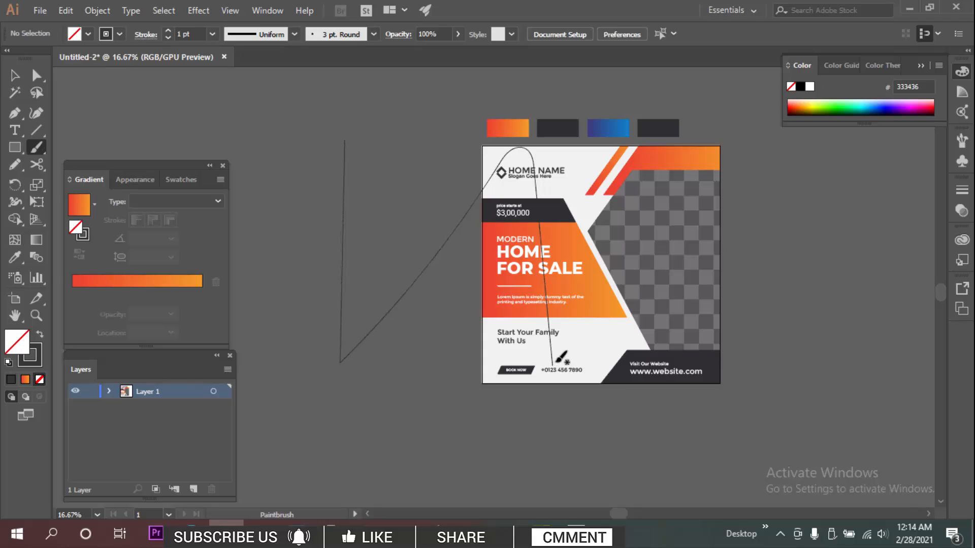
key("ctrl+z")
left_click_drag(420, 153, 398, 164)
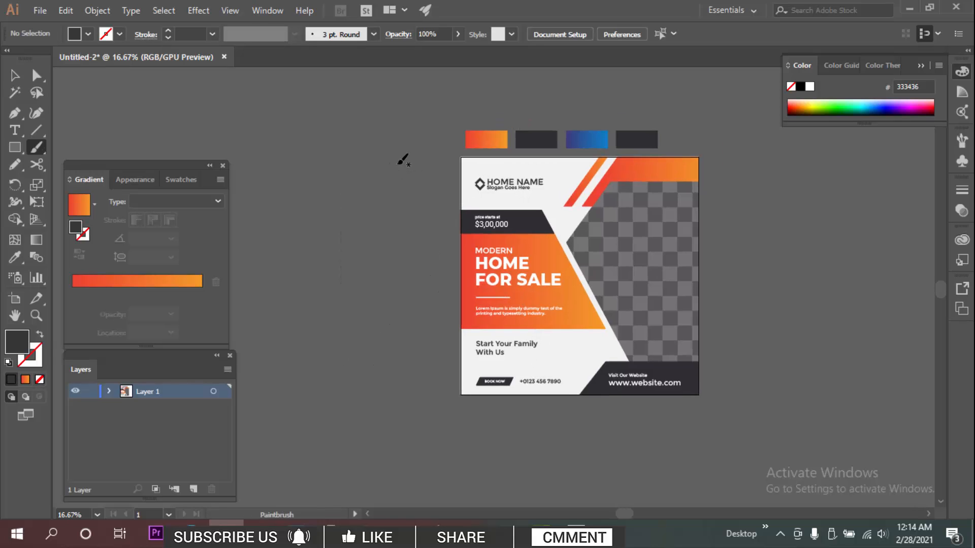
key("v")
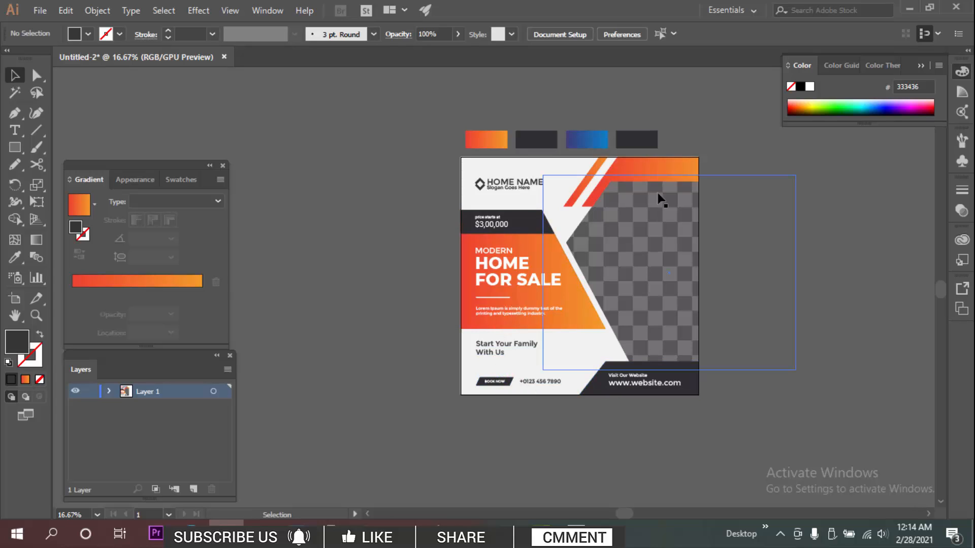
Examine the hex colour codes of both gradient stops in the orange swatch rectangle above the artboard
scroll(592, 104, "up", 1)
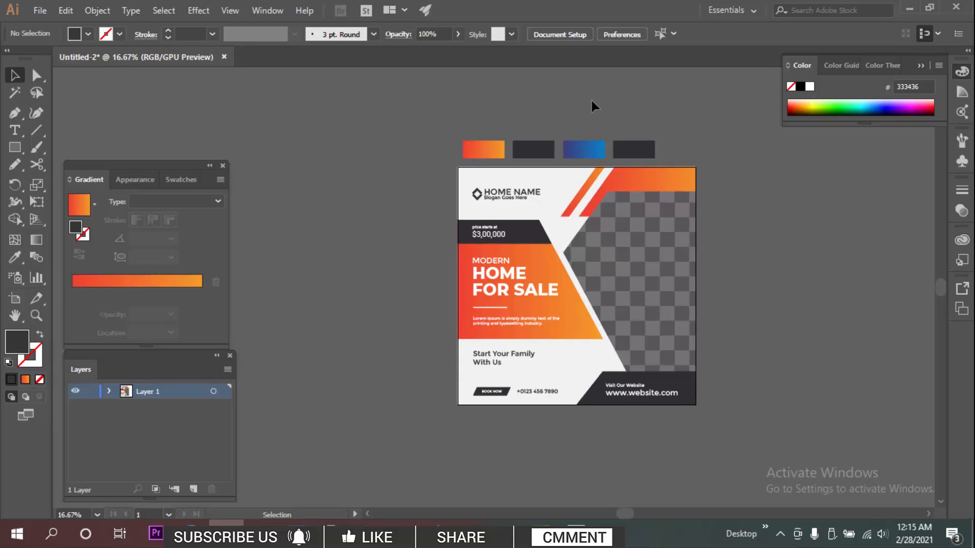
left_click(493, 152)
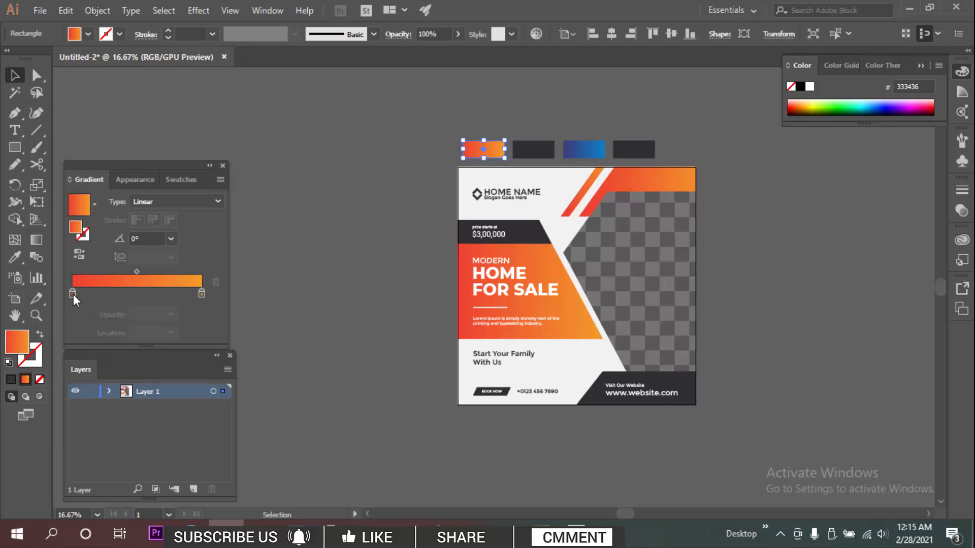
double_click(72, 294)
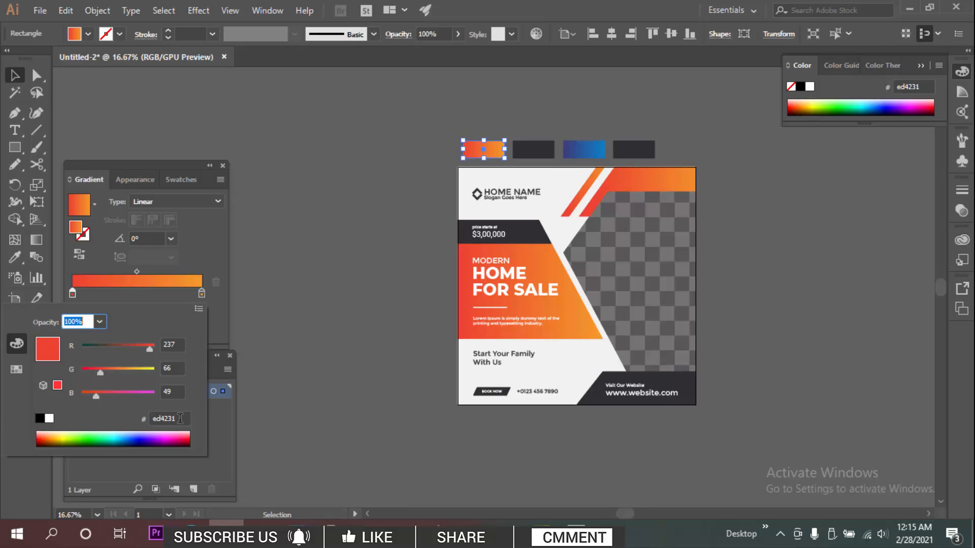
left_click_drag(180, 418, 144, 424)
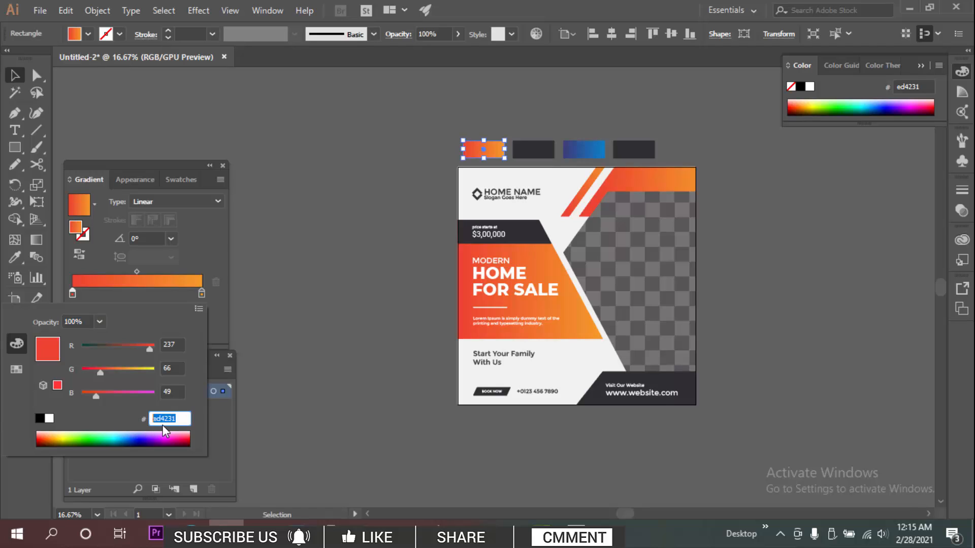
left_click(181, 418)
double_click(202, 294)
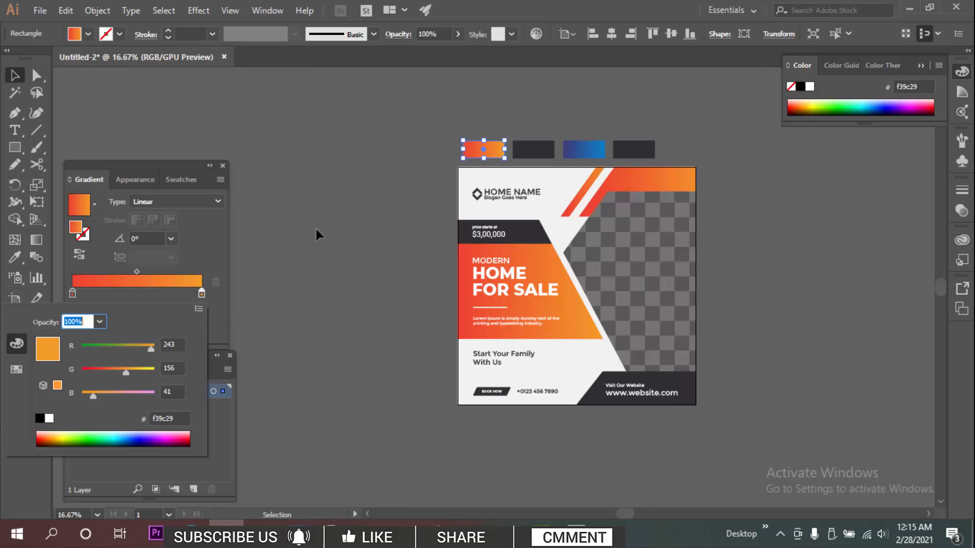
Examine the fill colour code of the dark swatch rectangle beside the orange gradient swatch
left_click(540, 151)
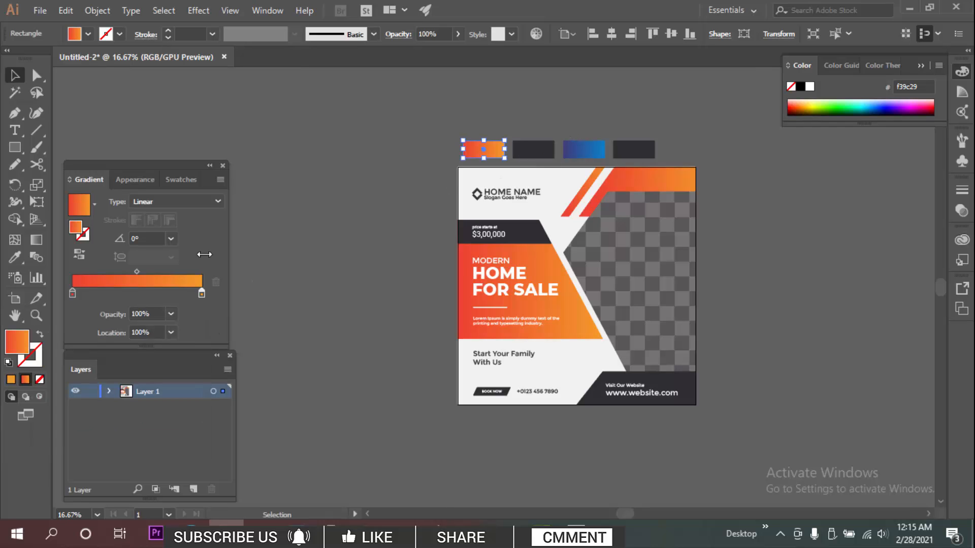
left_click(524, 153)
double_click(28, 346)
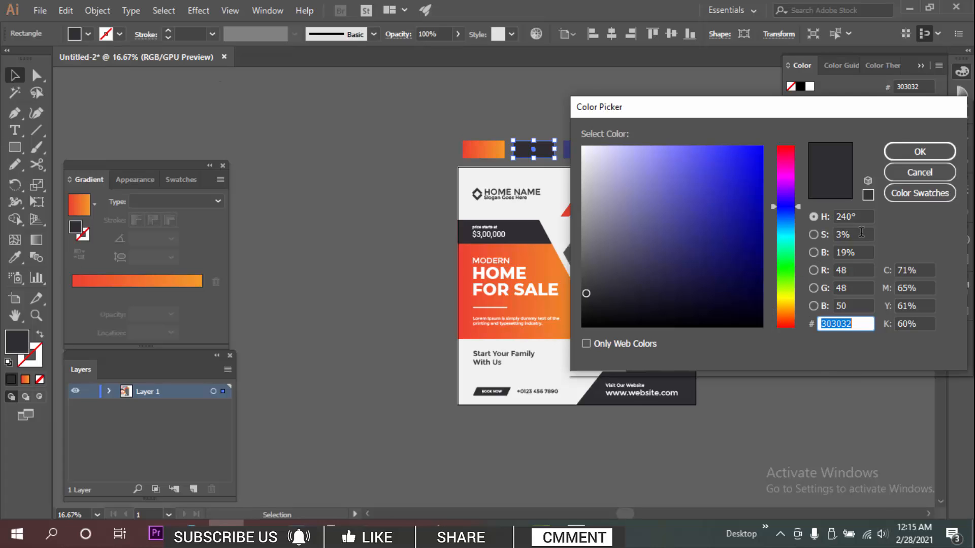
left_click(936, 156)
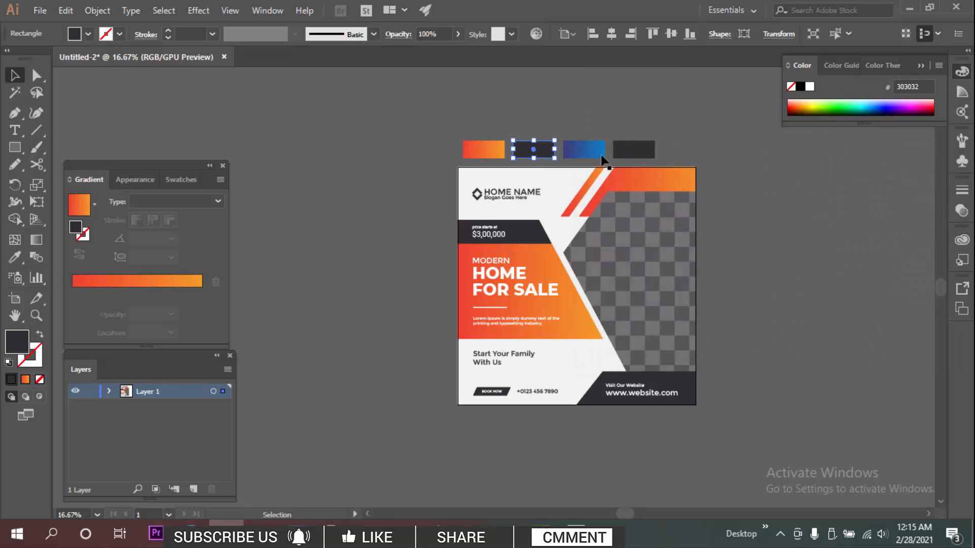
Examine the hex colour codes of both gradient stops in the blue swatch rectangle and deselect it
left_click(584, 149)
double_click(72, 293)
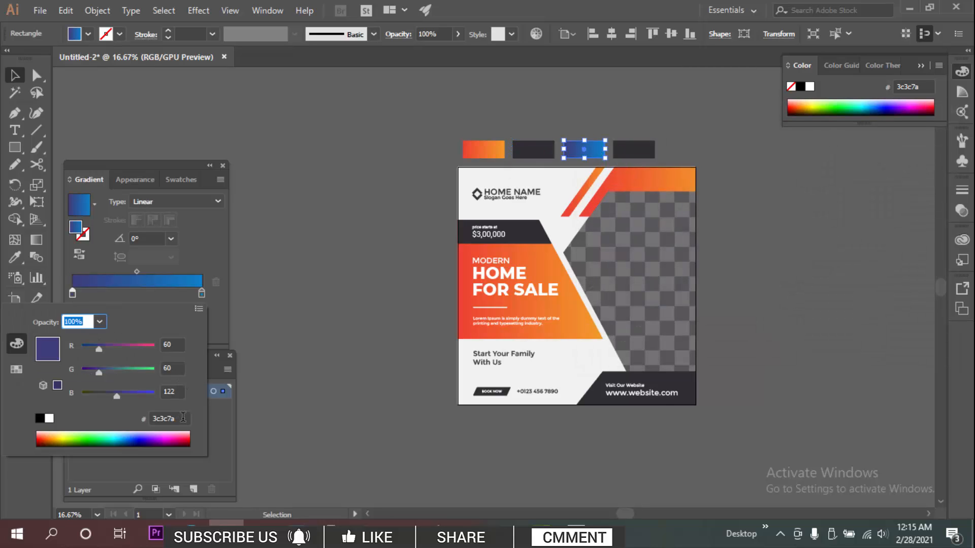
left_click(204, 293)
double_click(204, 292)
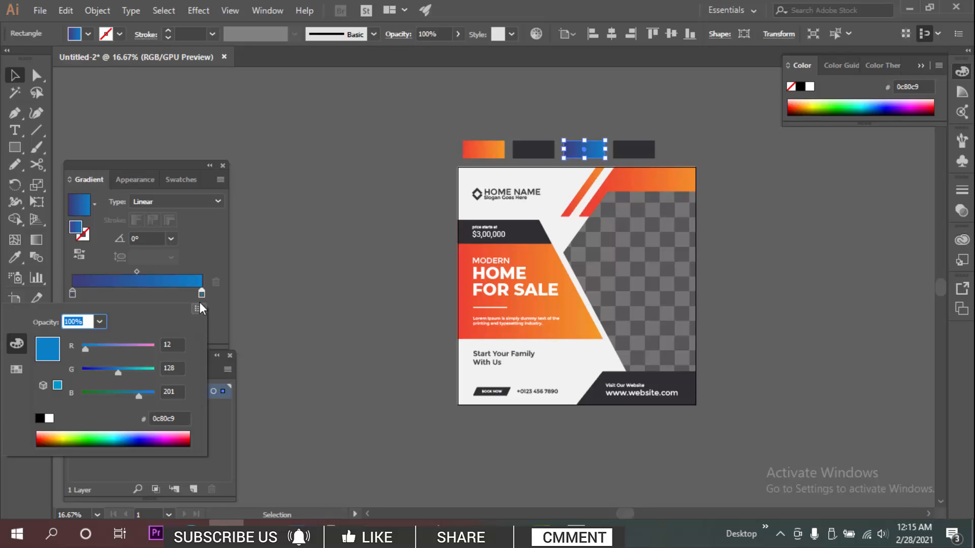
left_click(440, 185)
left_click(412, 144)
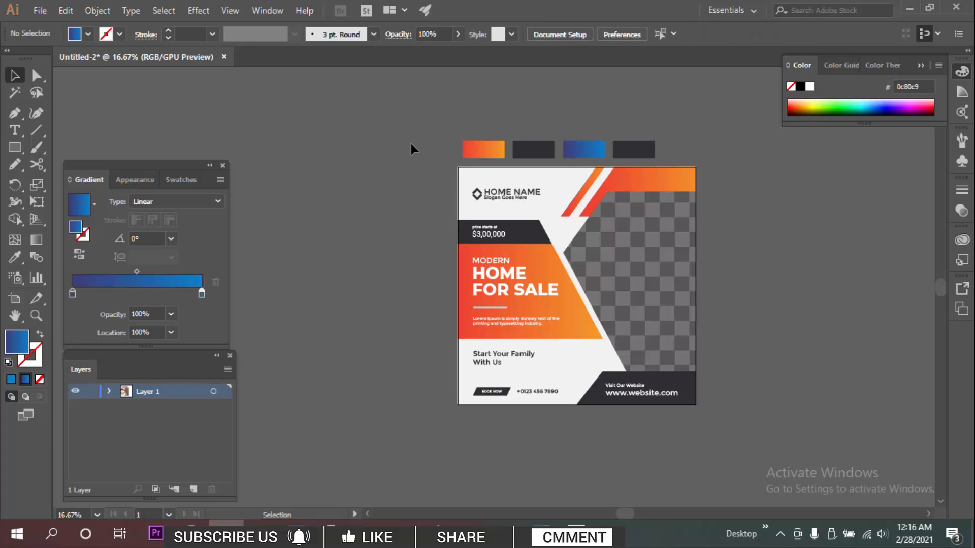